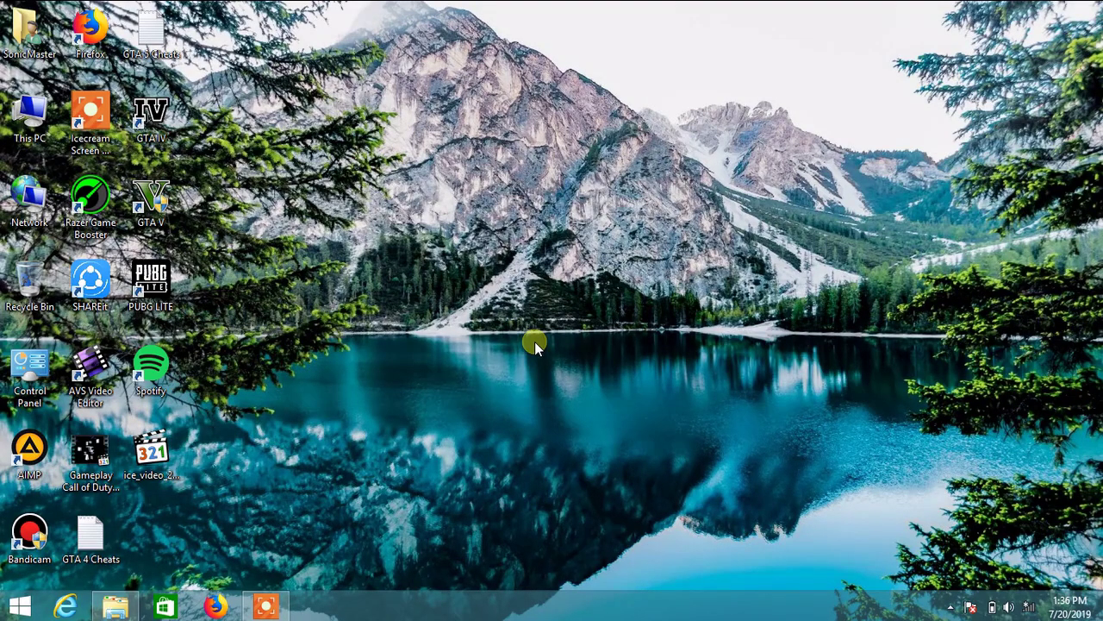
pyautogui.doubleClick(24, 136)
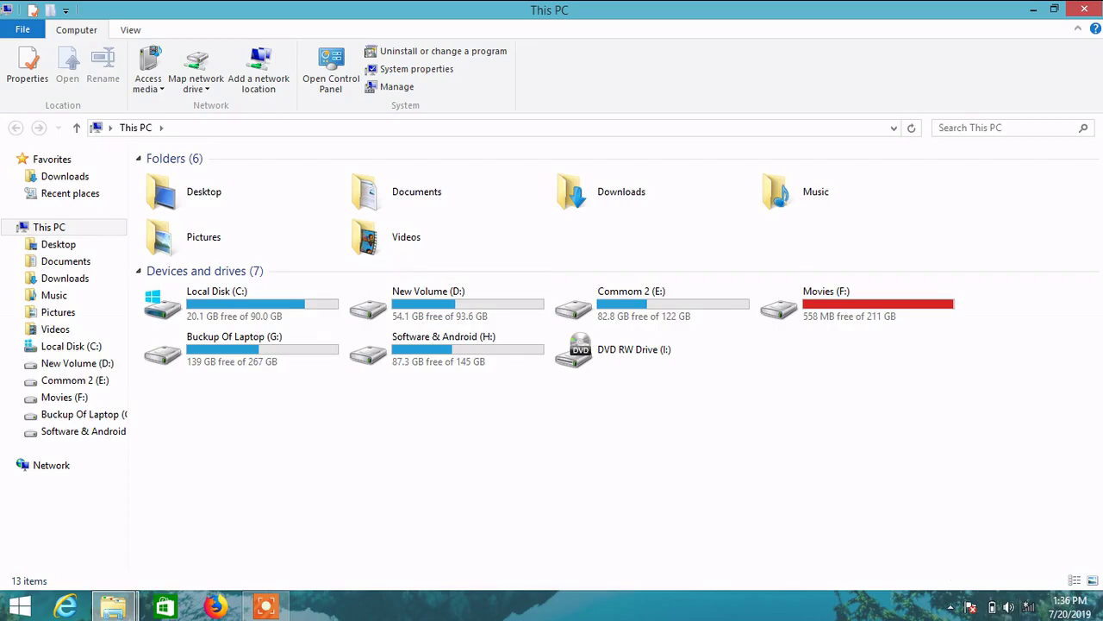
pyautogui.click(1101, 619)
pyautogui.rightClick(862, 368)
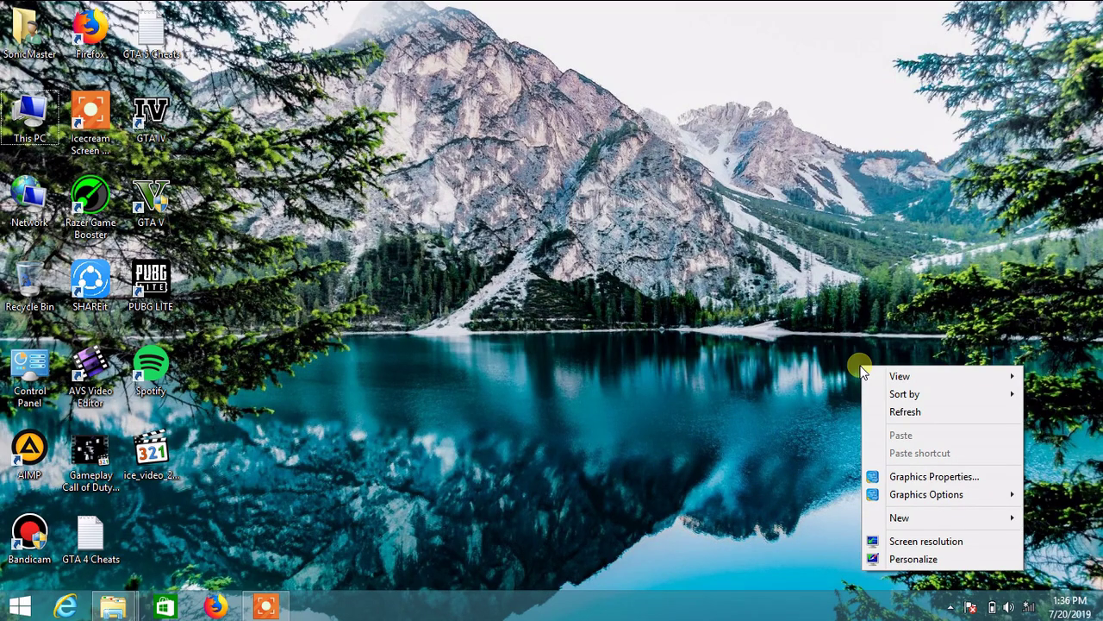
pyautogui.click(792, 322)
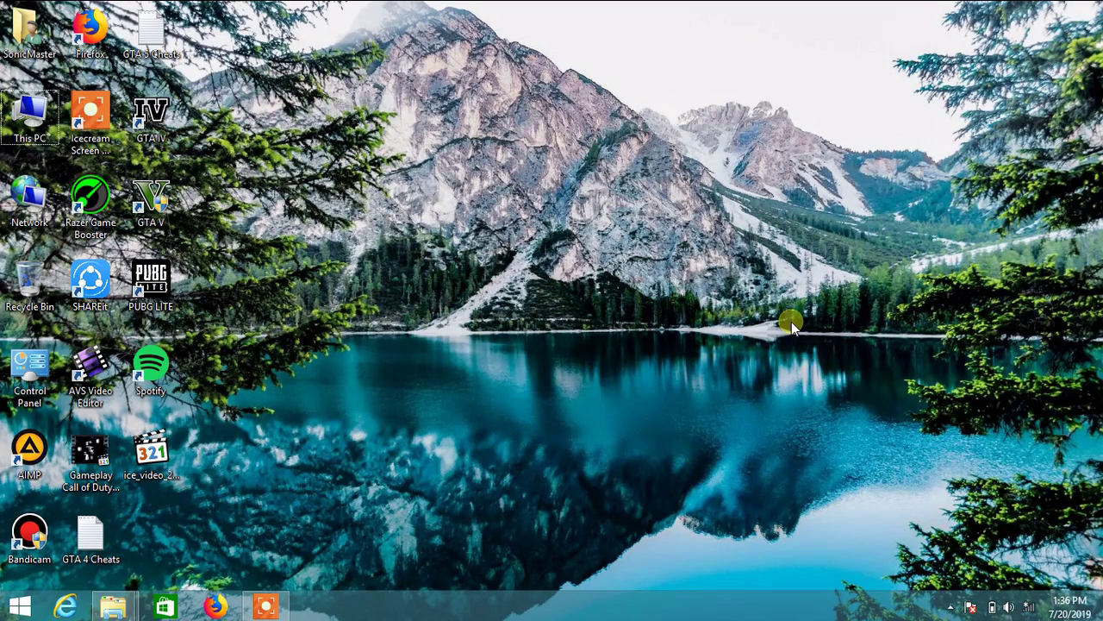
# Step: Open the 6babcf-GTAV [BOOST].rar archive from the Compressed folder in Downloads
pyautogui.doubleClick(17, 124)
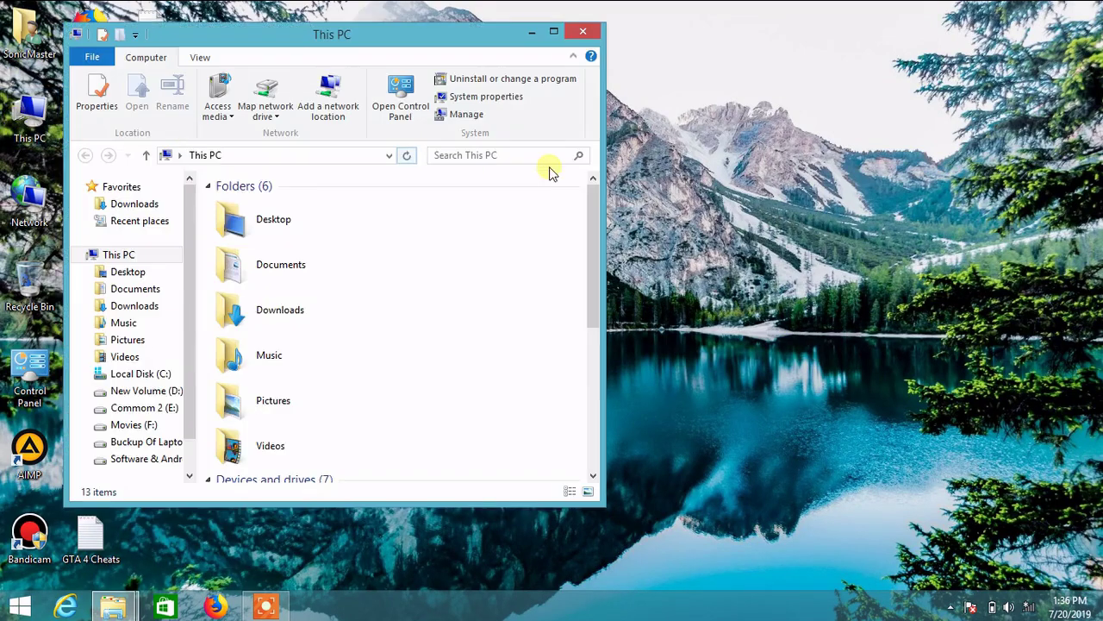
pyautogui.click(553, 33)
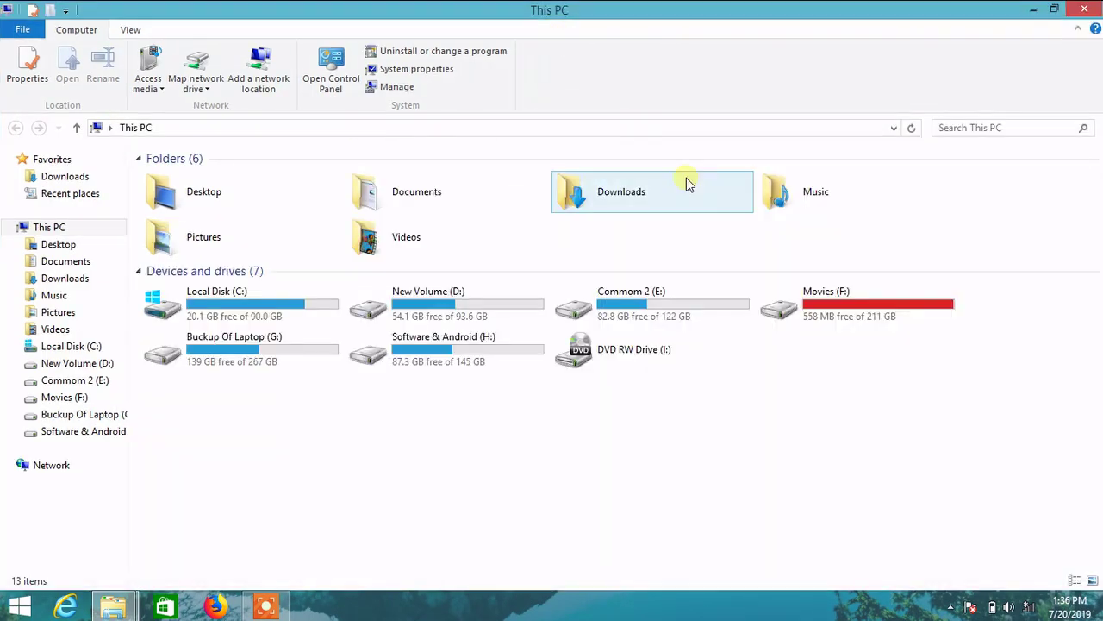
pyautogui.doubleClick(636, 202)
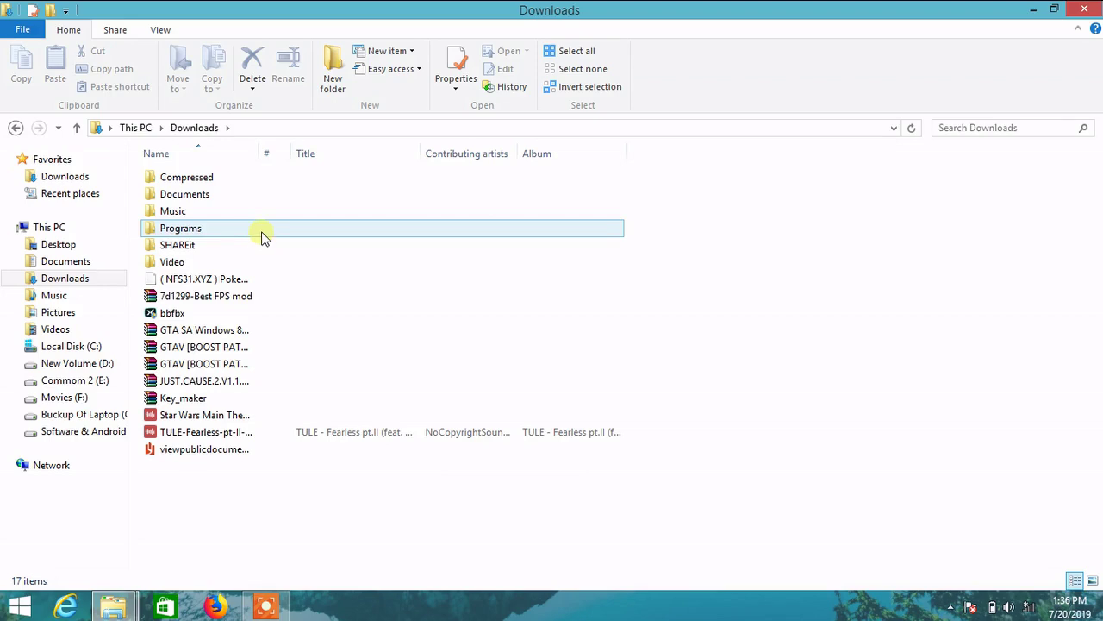
pyautogui.doubleClick(259, 178)
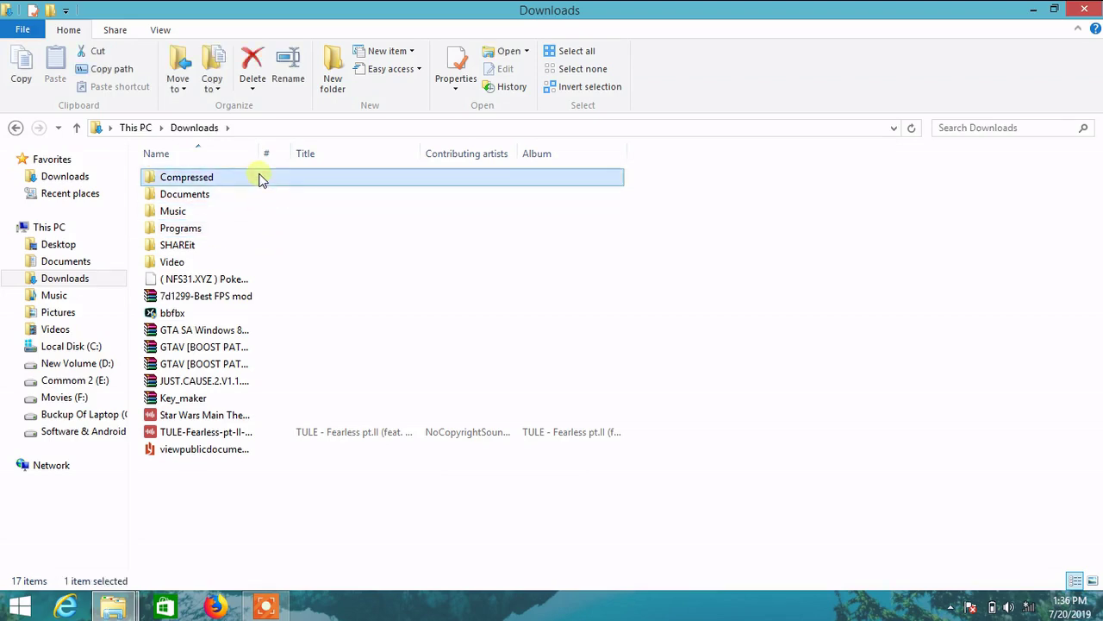
pyautogui.doubleClick(261, 197)
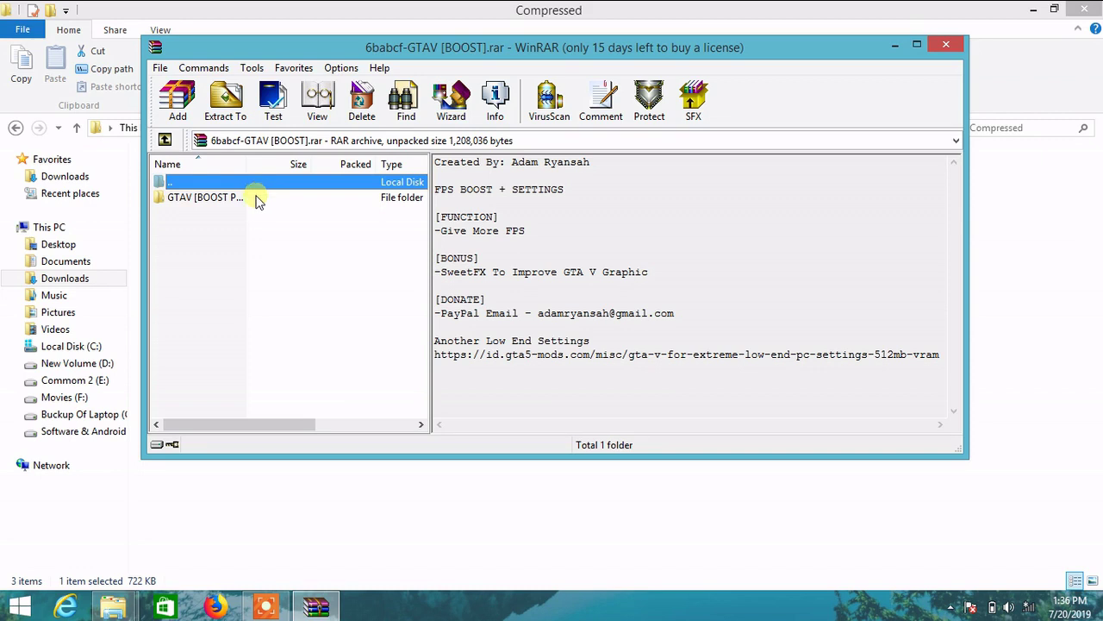
# Step: Browse the archive into GTAV [BOOST PATCH], BOOST, and view the Retail Version (Non-Steam) folder's files
pyautogui.doubleClick(256, 198)
pyautogui.click(252, 201)
pyautogui.doubleClick(251, 201)
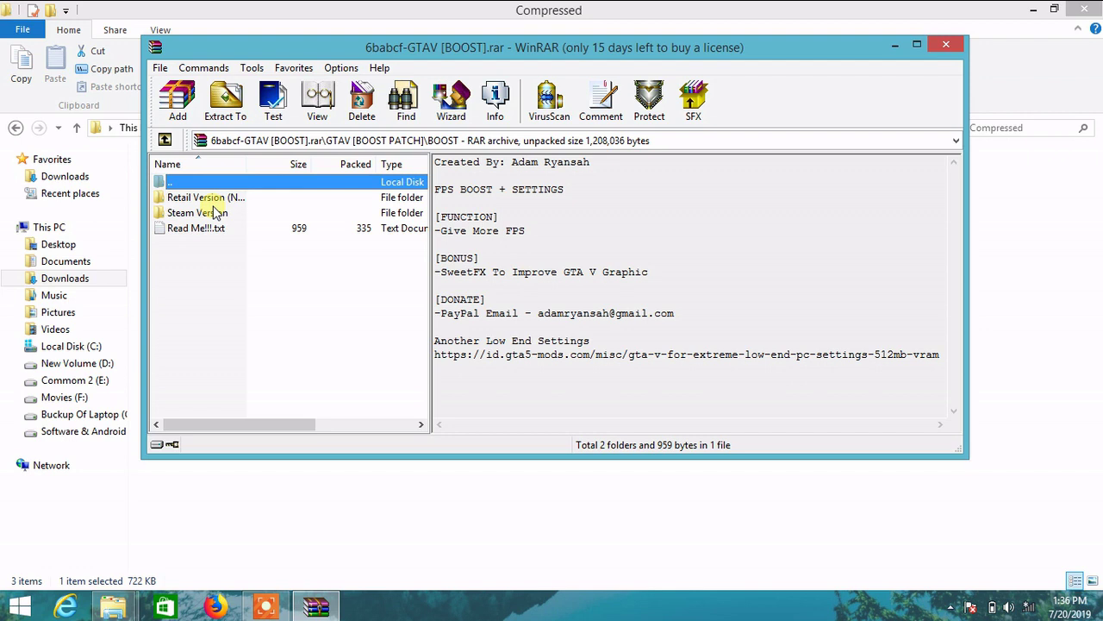
pyautogui.click(214, 214)
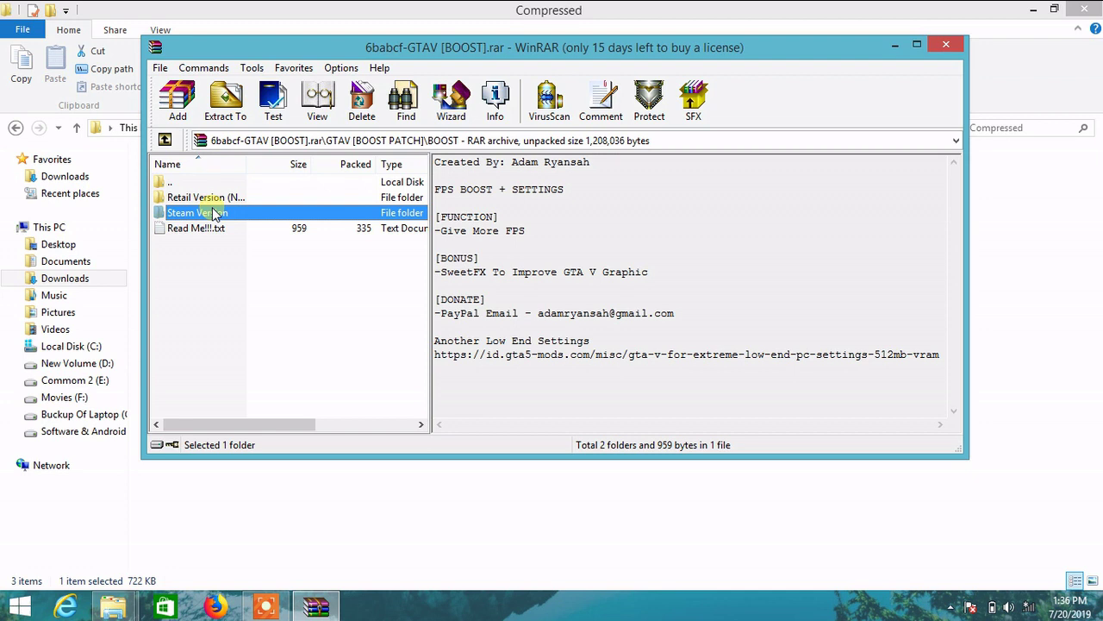
pyautogui.doubleClick(226, 198)
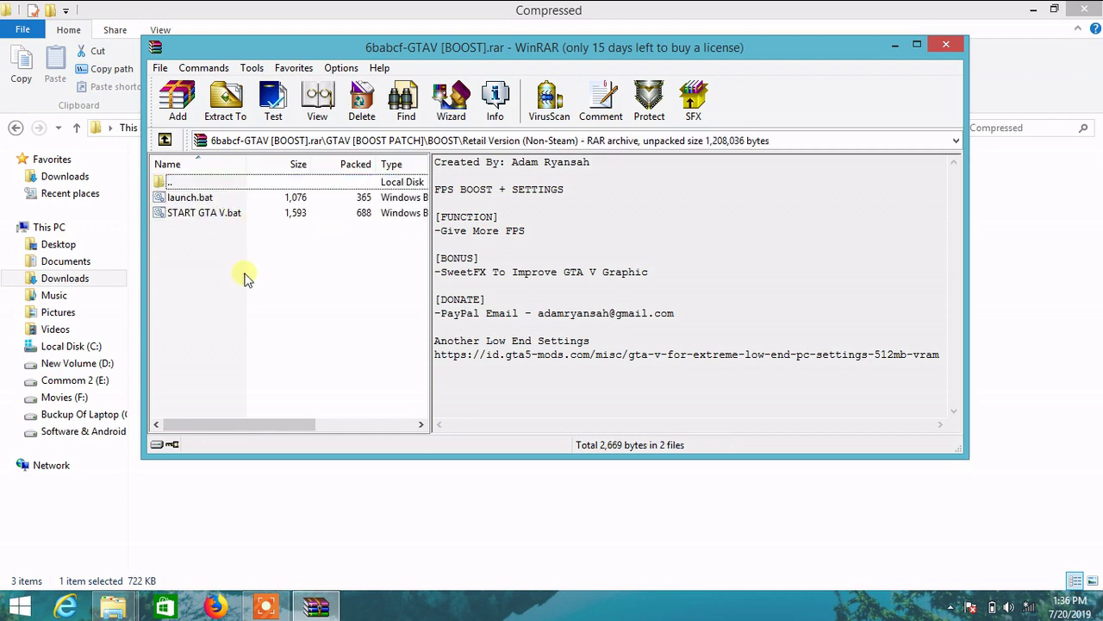
# Step: Go back to the desktop and open the file location of the GTA V shortcut
pyautogui.click(1069, 609)
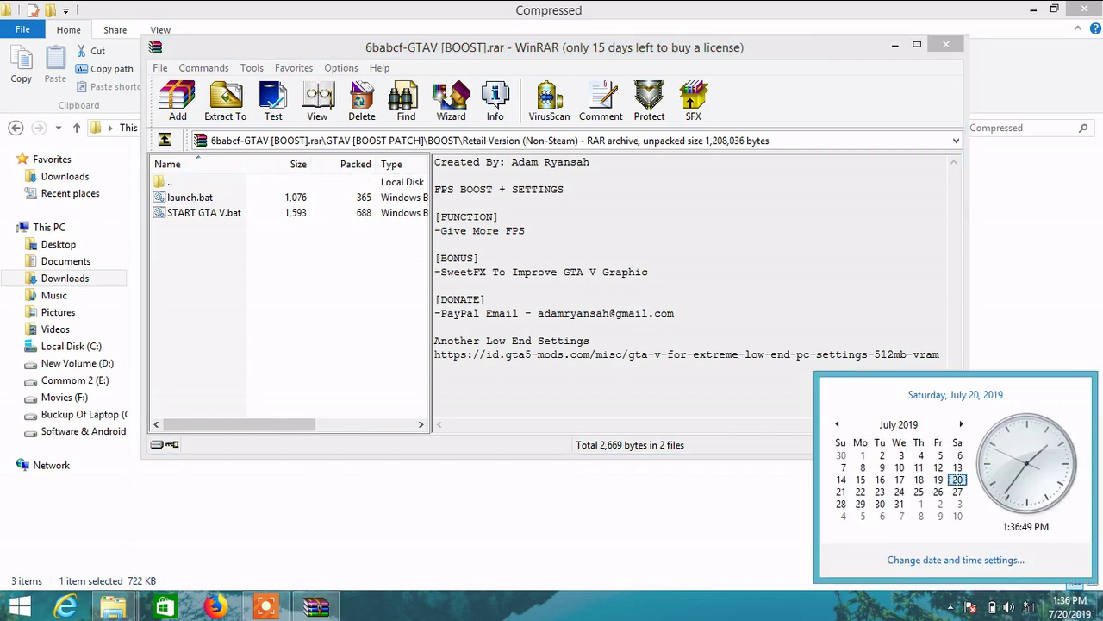
pyautogui.click(1098, 607)
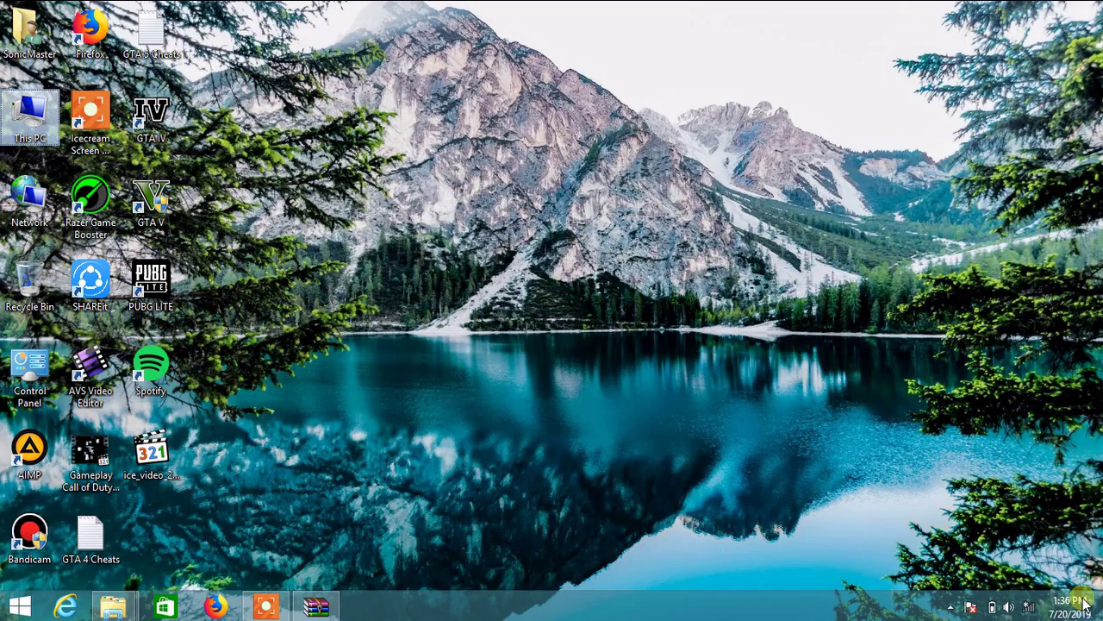
pyautogui.click(158, 207)
pyautogui.doubleClick(161, 215)
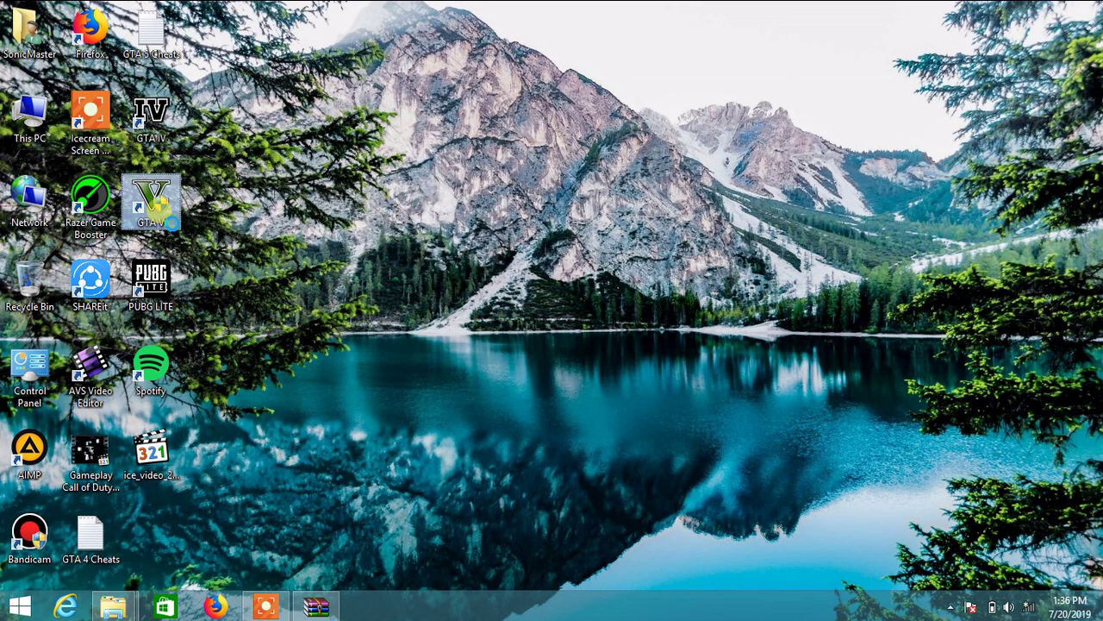
pyautogui.rightClick(159, 211)
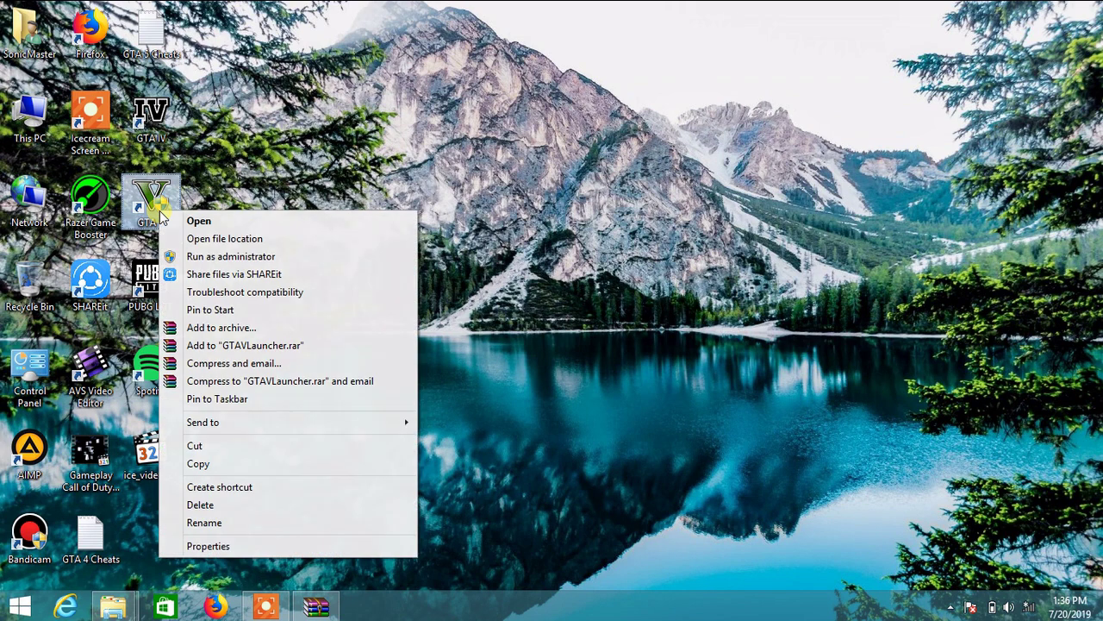
pyautogui.click(216, 237)
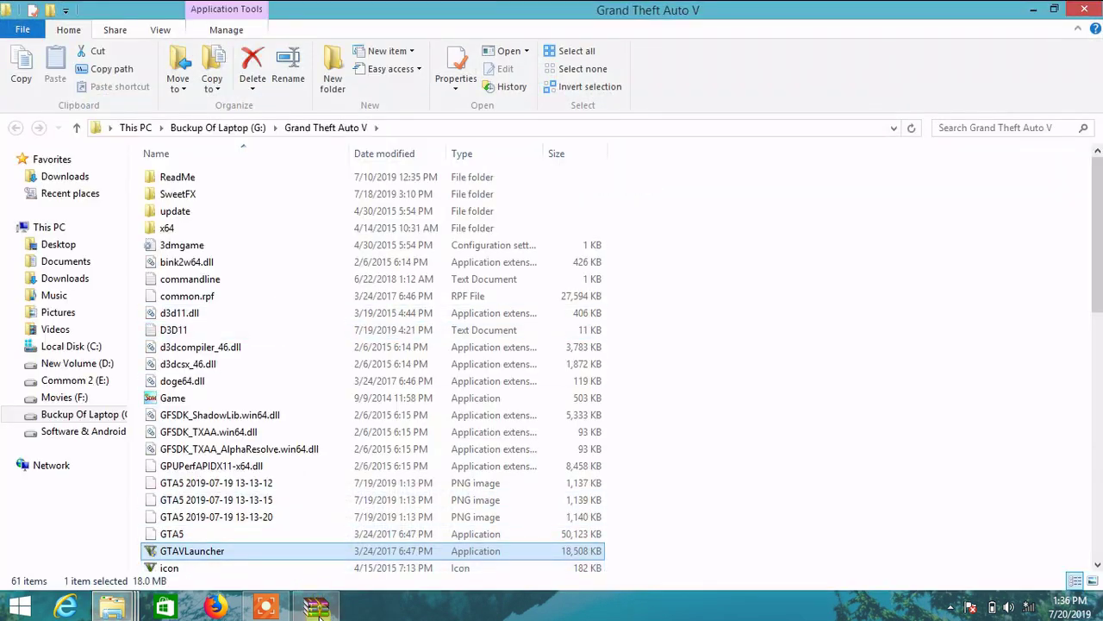
# Step: Return to the archive's GTAV [BOOST PATCH] folder and look through its SETTINGS and SWEETFX subfolders
pyautogui.click(317, 608)
pyautogui.press('BackSpace')
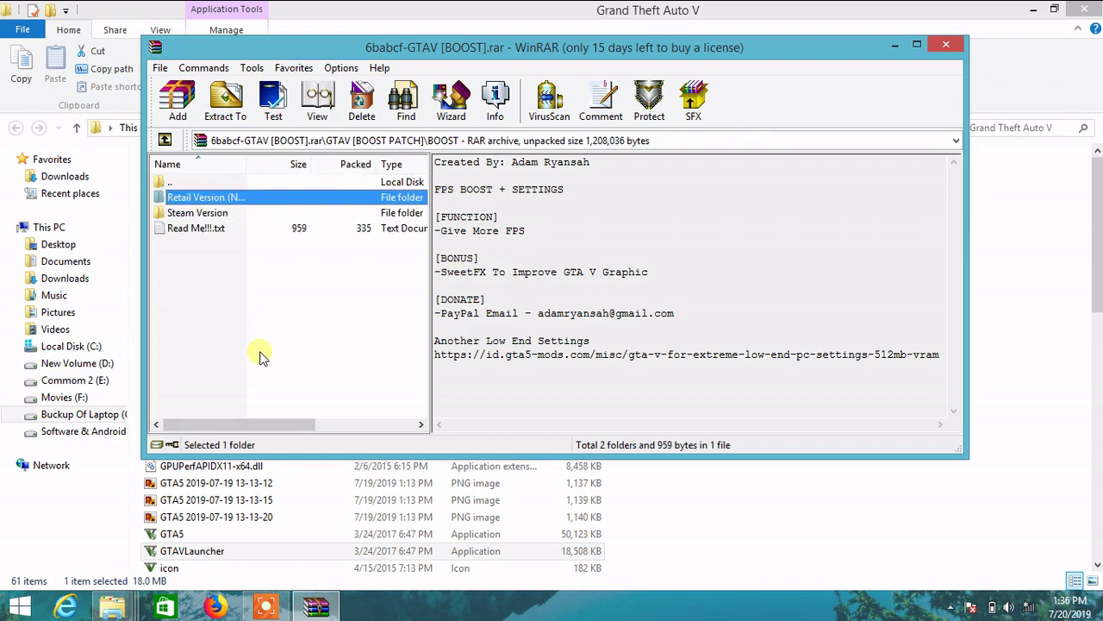
pyautogui.press('BackSpace')
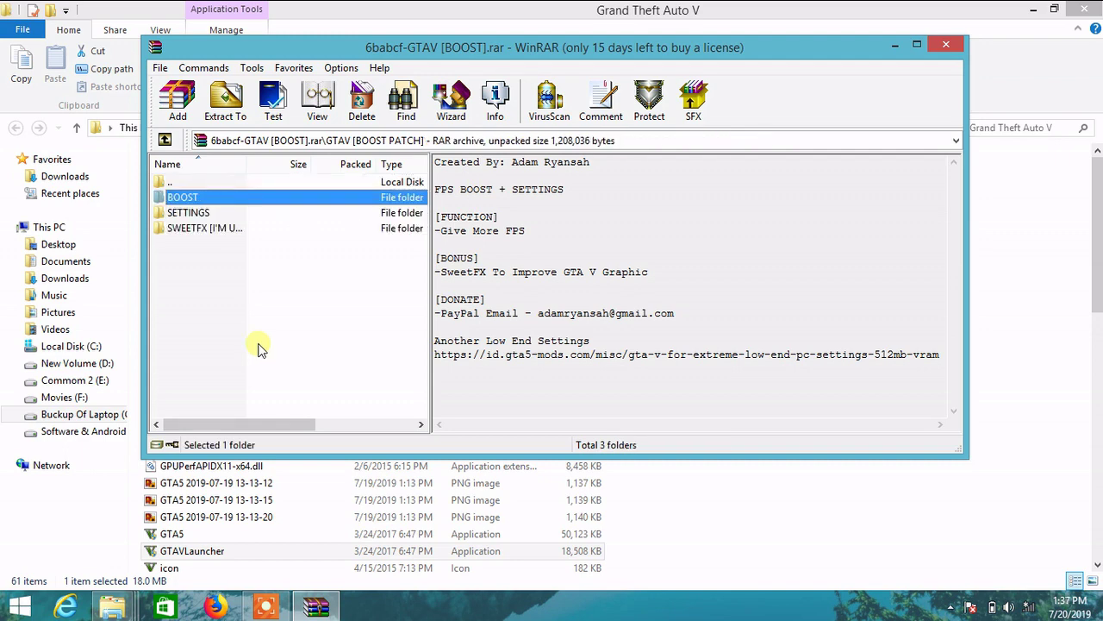
pyautogui.doubleClick(217, 213)
pyautogui.press('BackSpace')
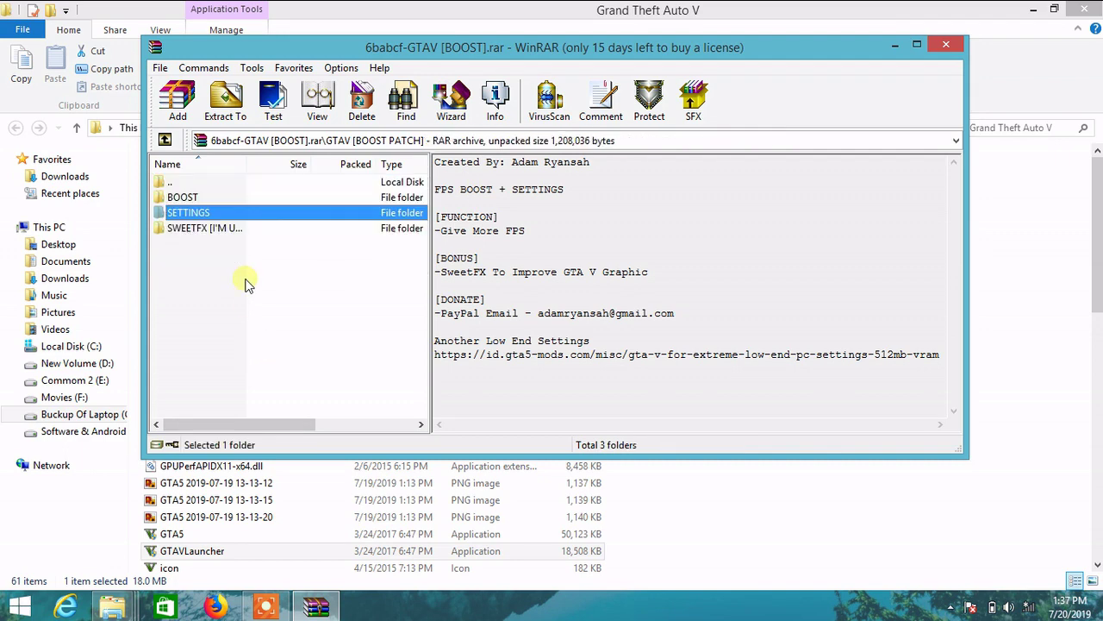
pyautogui.doubleClick(236, 229)
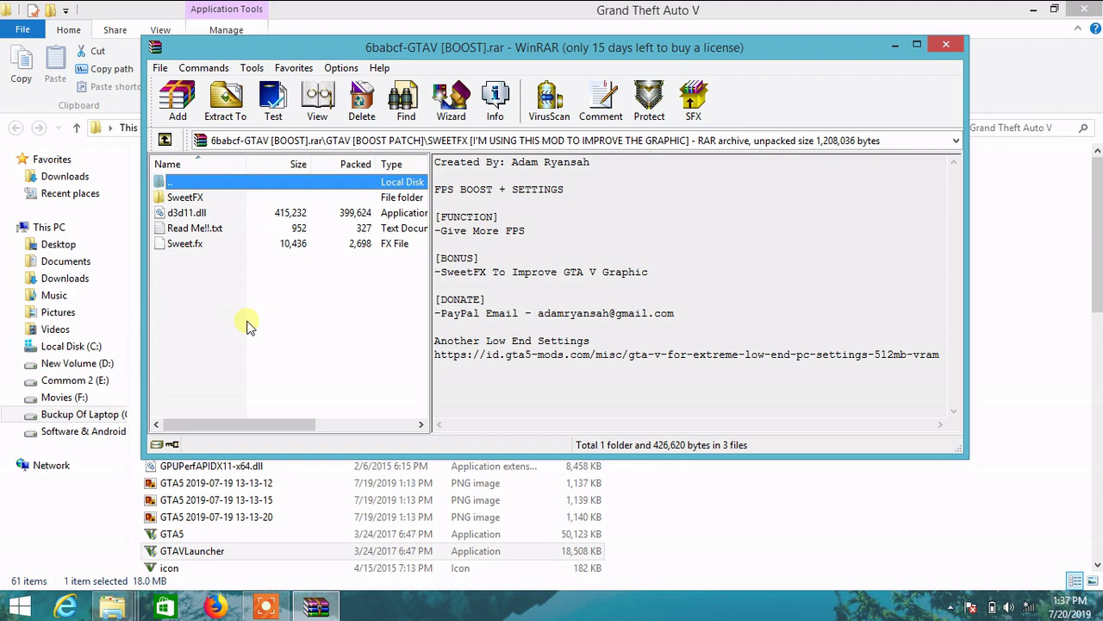
pyautogui.press('BackSpace')
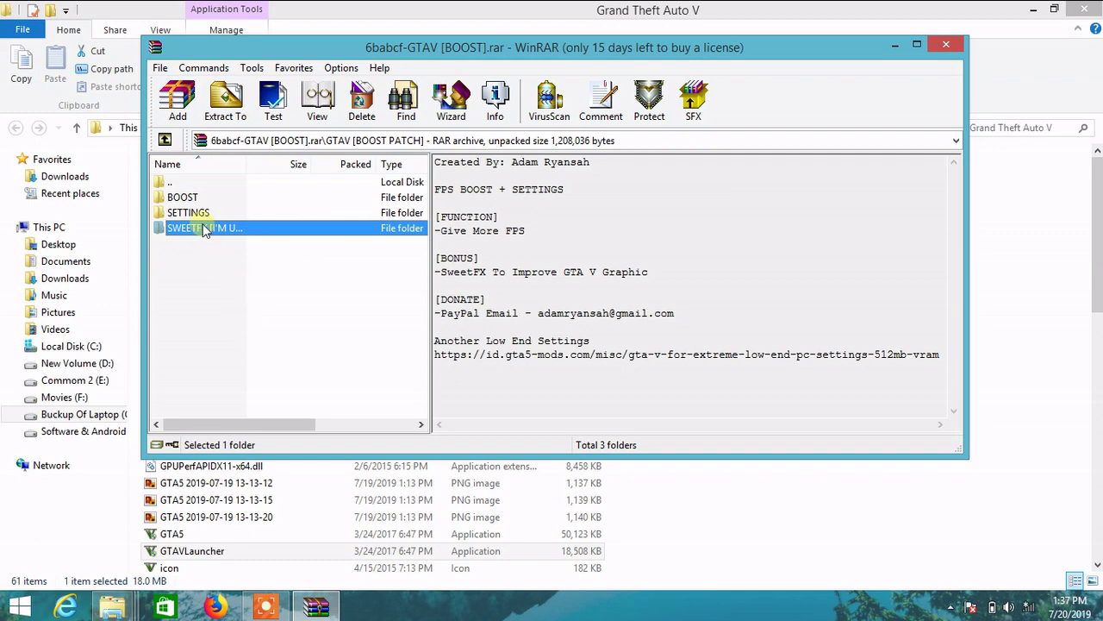
# Step: Open the archive's SETTINGS folder and examine the Ultra PC, High PC and Med PC presets
pyautogui.doubleClick(200, 213)
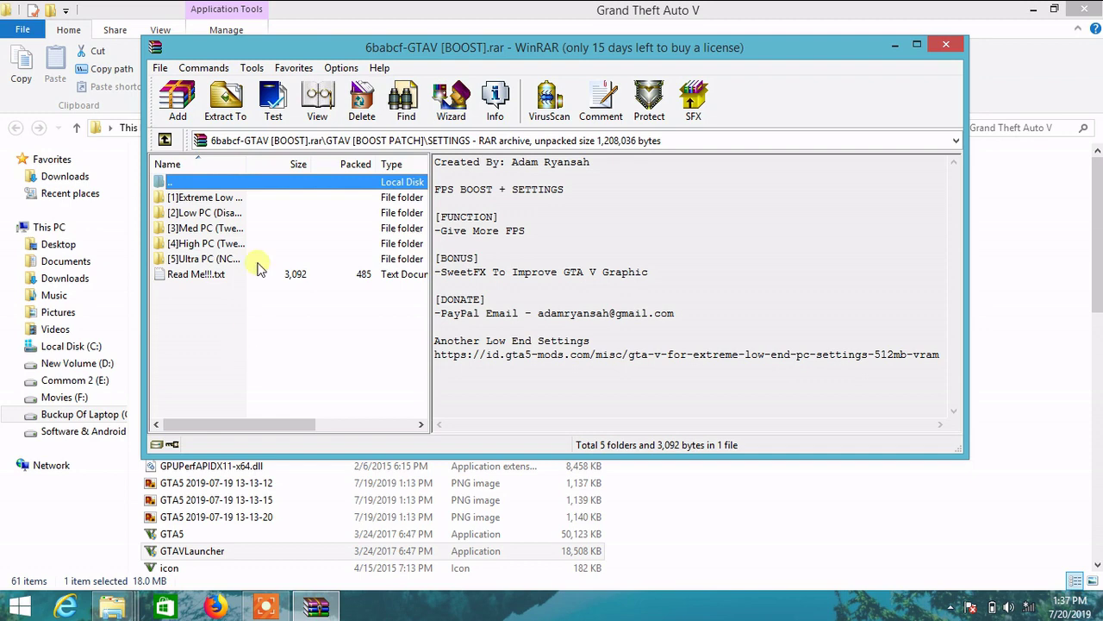
pyautogui.click(228, 260)
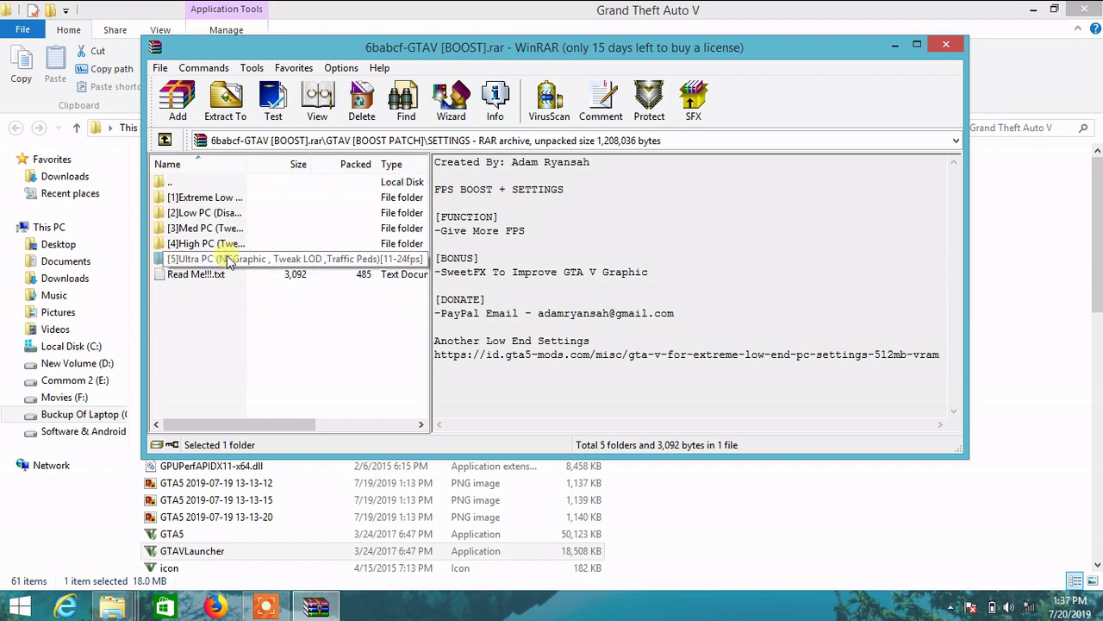
pyautogui.click(216, 245)
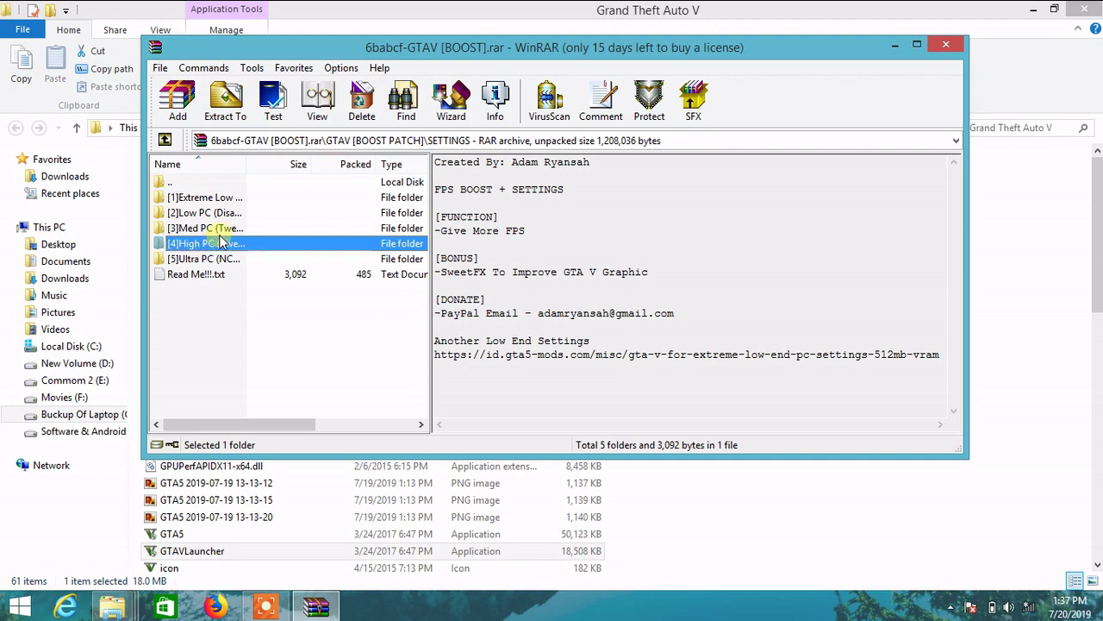
pyautogui.click(227, 231)
pyautogui.doubleClick(228, 235)
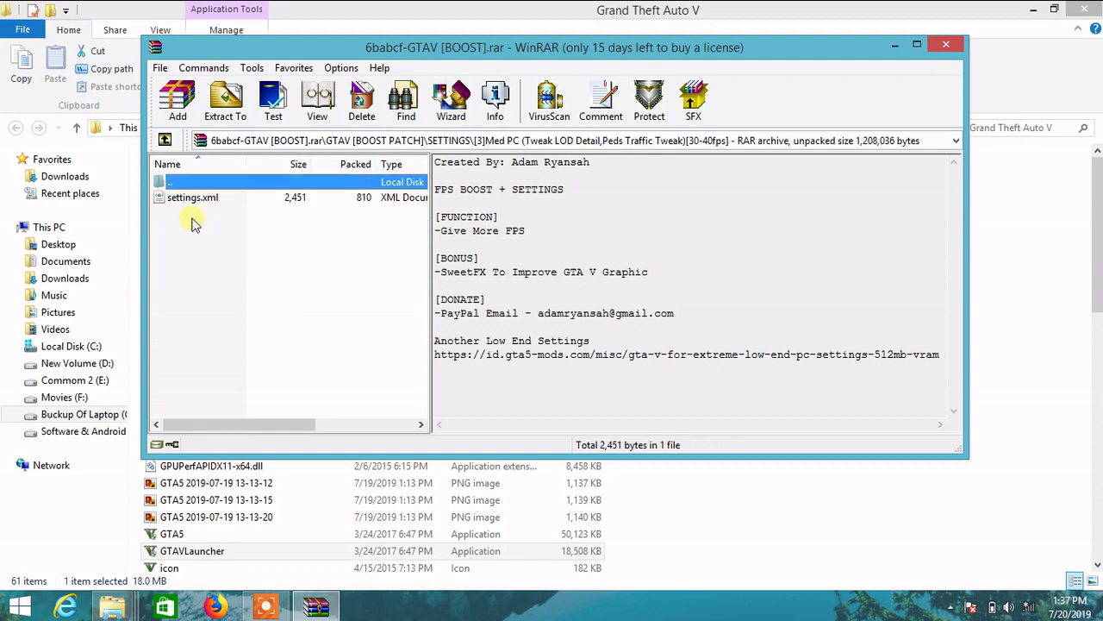
pyautogui.press('BackSpace')
# Step: View the contents of the [2]Low PC preset folder and compare it with the [1]Extreme Low preset
pyautogui.click(194, 213)
pyautogui.doubleClick(196, 213)
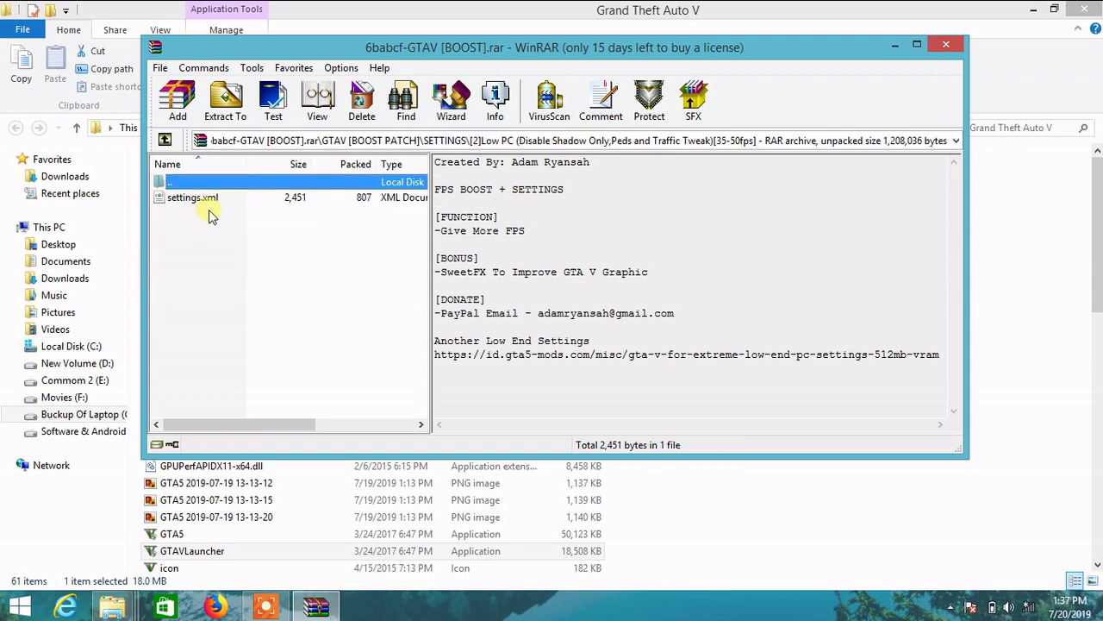
pyautogui.press('BackSpace')
pyautogui.click(229, 199)
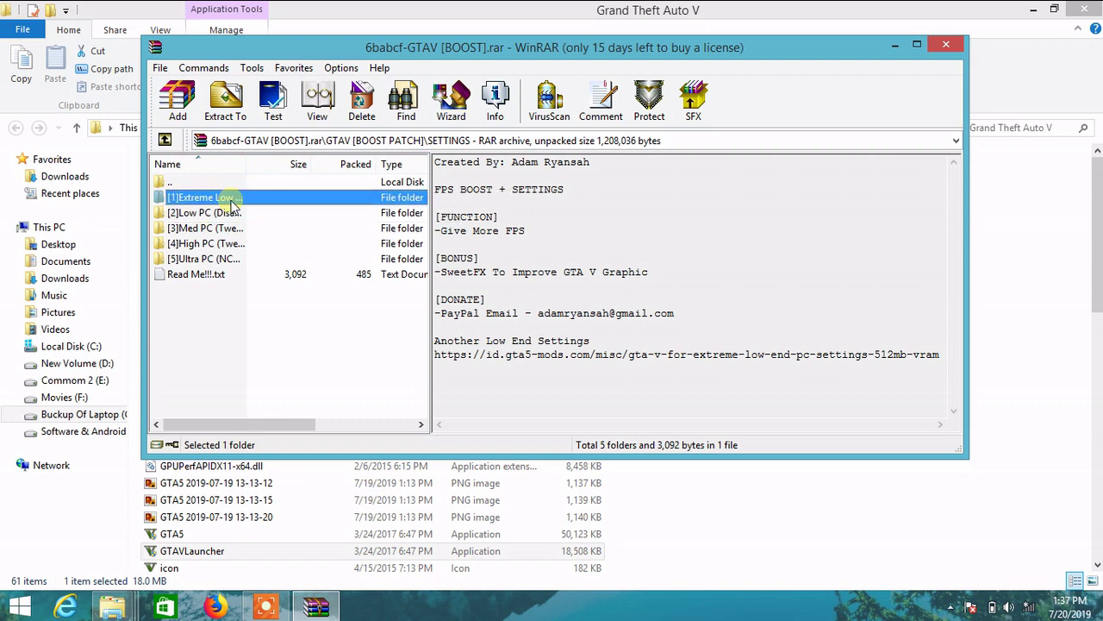
pyautogui.click(231, 213)
pyautogui.click(229, 200)
pyautogui.click(226, 213)
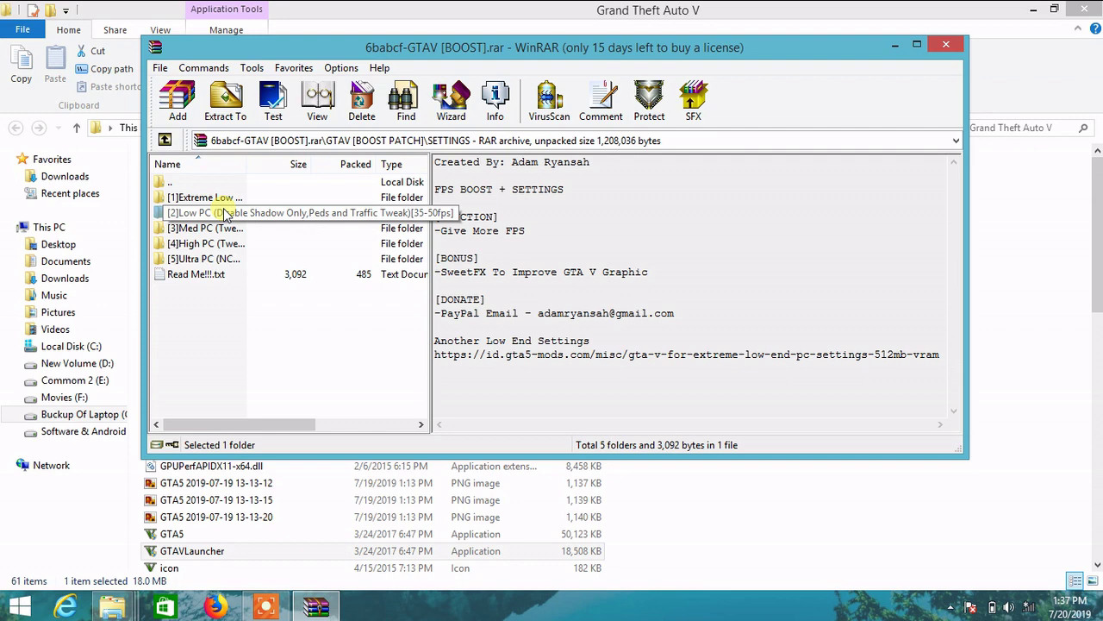
# Step: Open settings.xml from the [3]Med PC preset folder in the archive
pyautogui.click(221, 228)
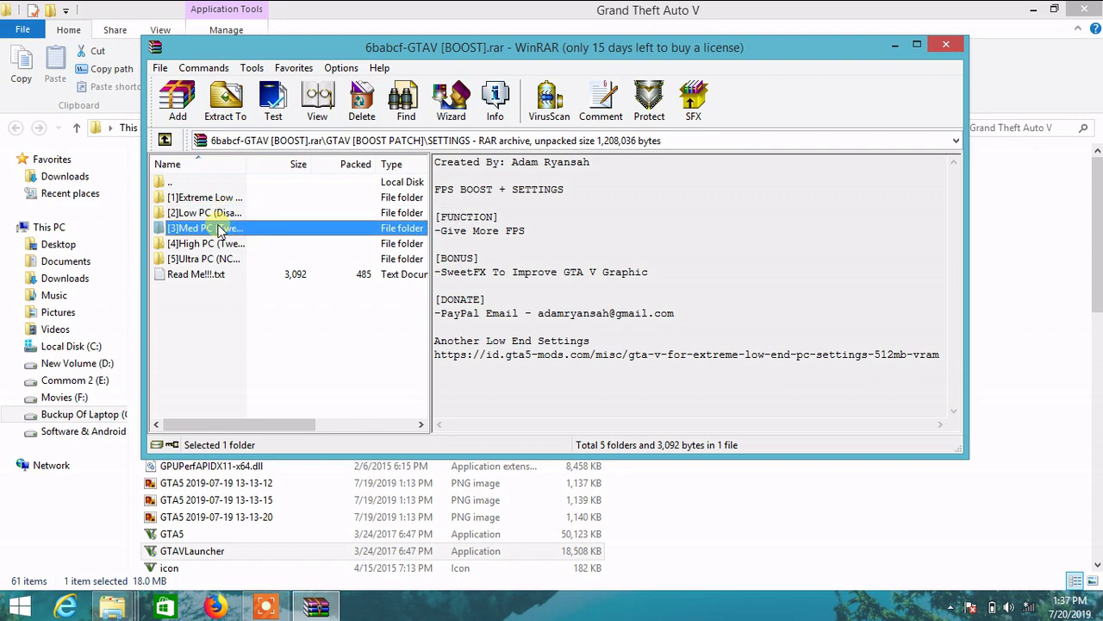
pyautogui.click(221, 228)
pyautogui.doubleClick(231, 228)
pyautogui.moveTo(244, 306); pyautogui.dragTo(204, 231)
pyautogui.doubleClick(204, 228)
pyautogui.doubleClick(195, 202)
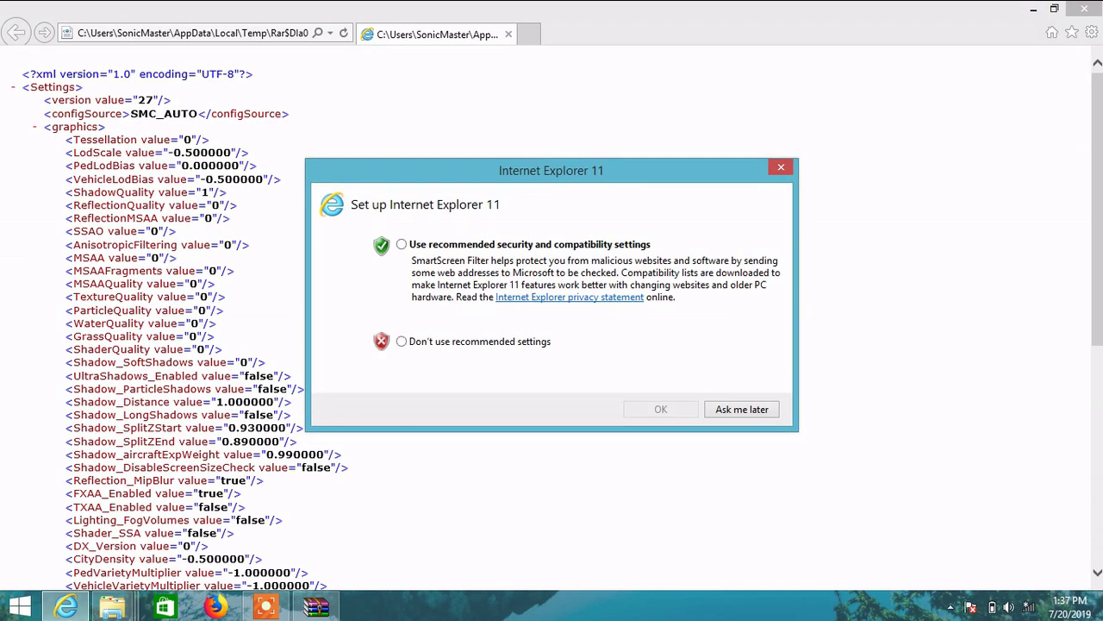
# Step: Dismiss the Internet Explorer setup, highlight the settings from the version line through the video section, and close the file
pyautogui.click(782, 167)
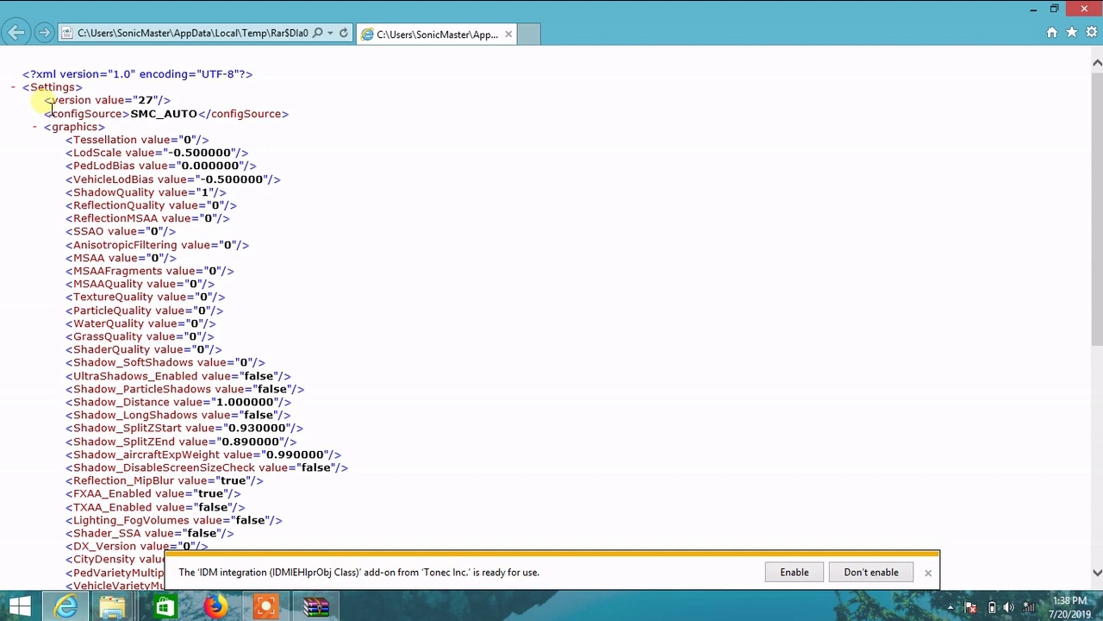
pyautogui.moveTo(43, 100); pyautogui.dragTo(232, 532)
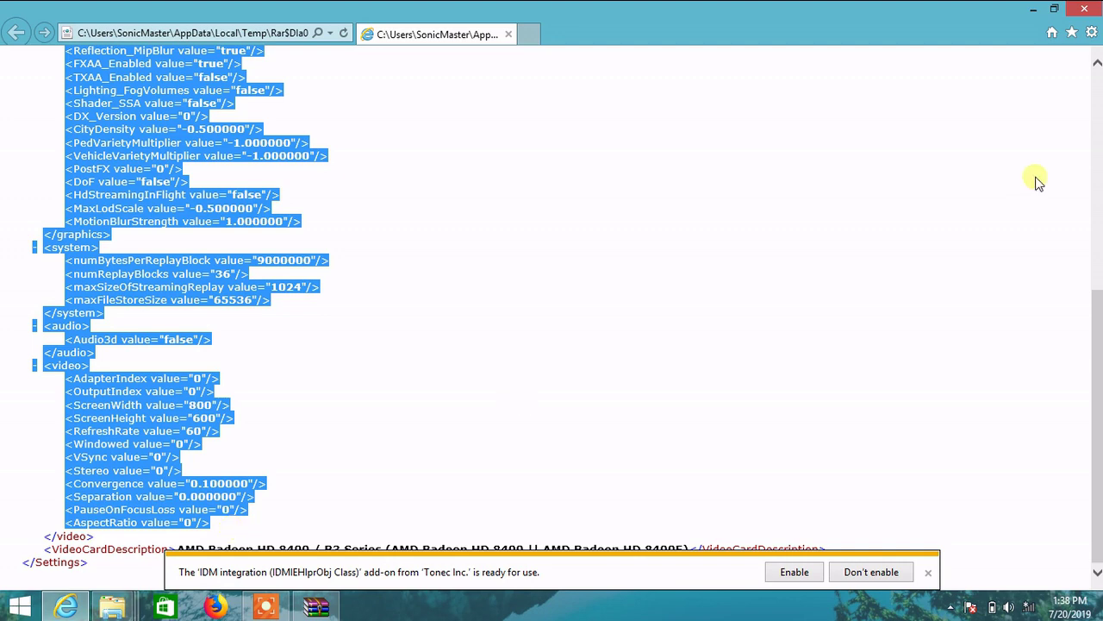
pyautogui.click(1084, 9)
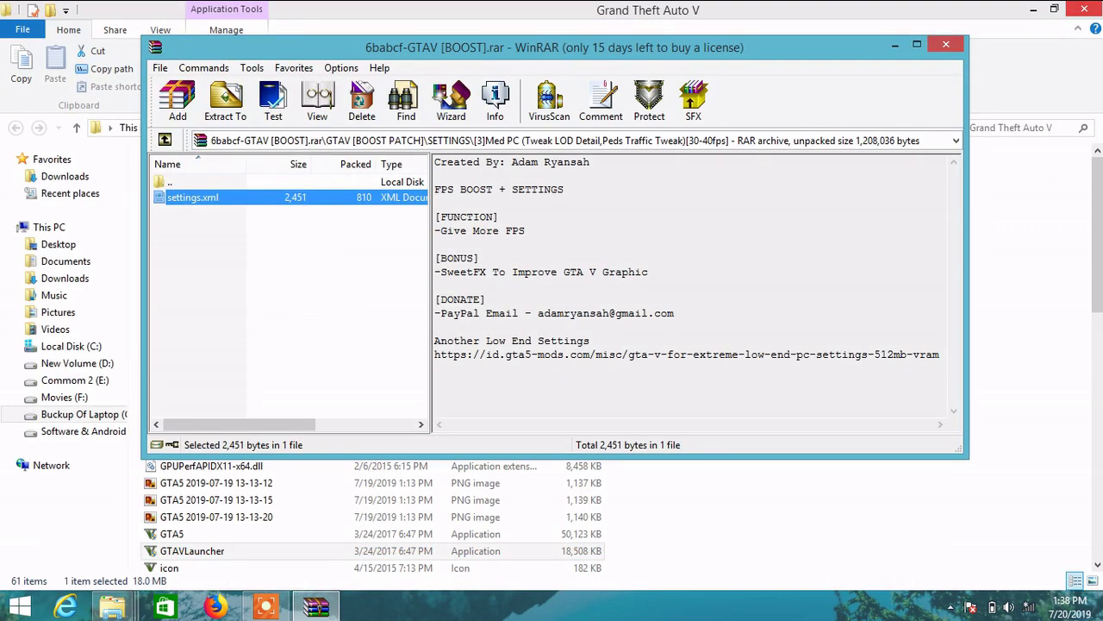
# Step: Close the archive and open the GTA V folder inside Documents > Rockstar Games
pyautogui.click(946, 44)
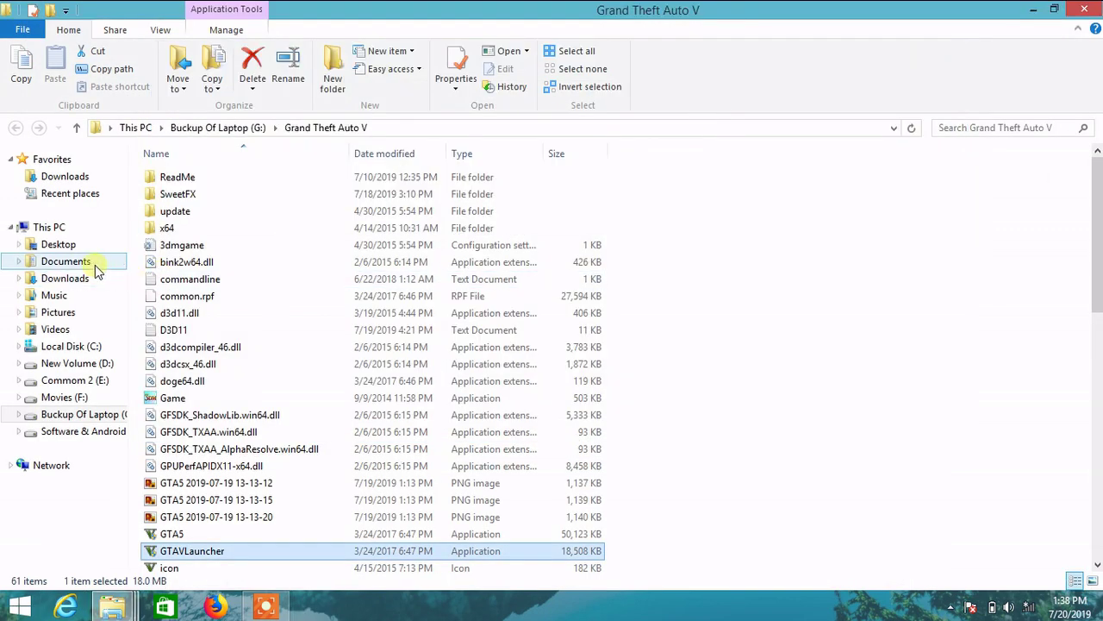
pyautogui.click(62, 263)
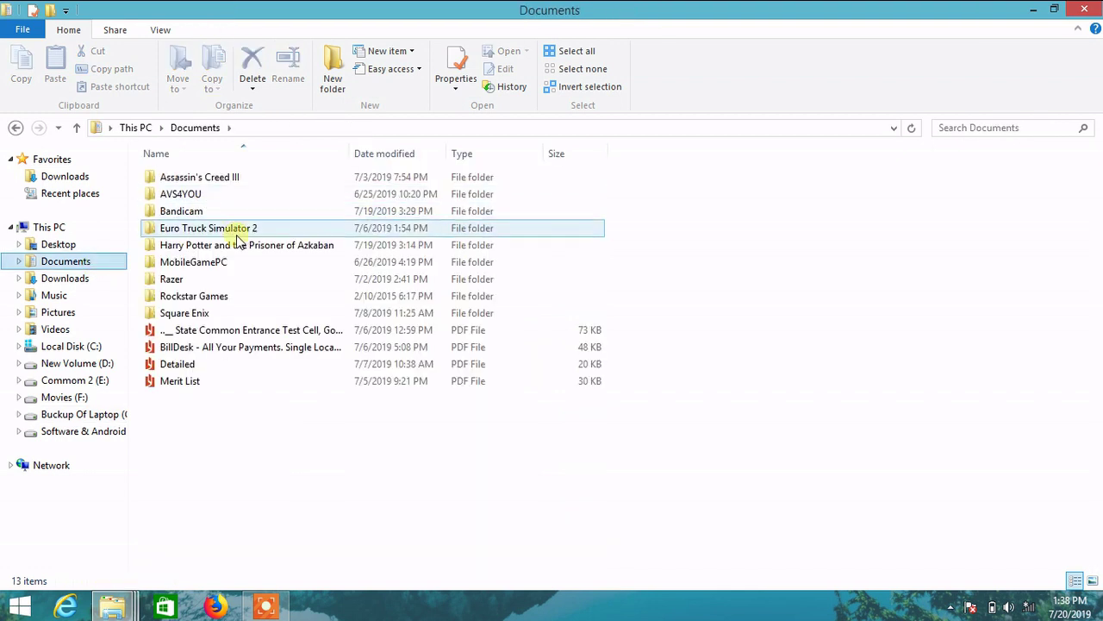
pyautogui.doubleClick(228, 299)
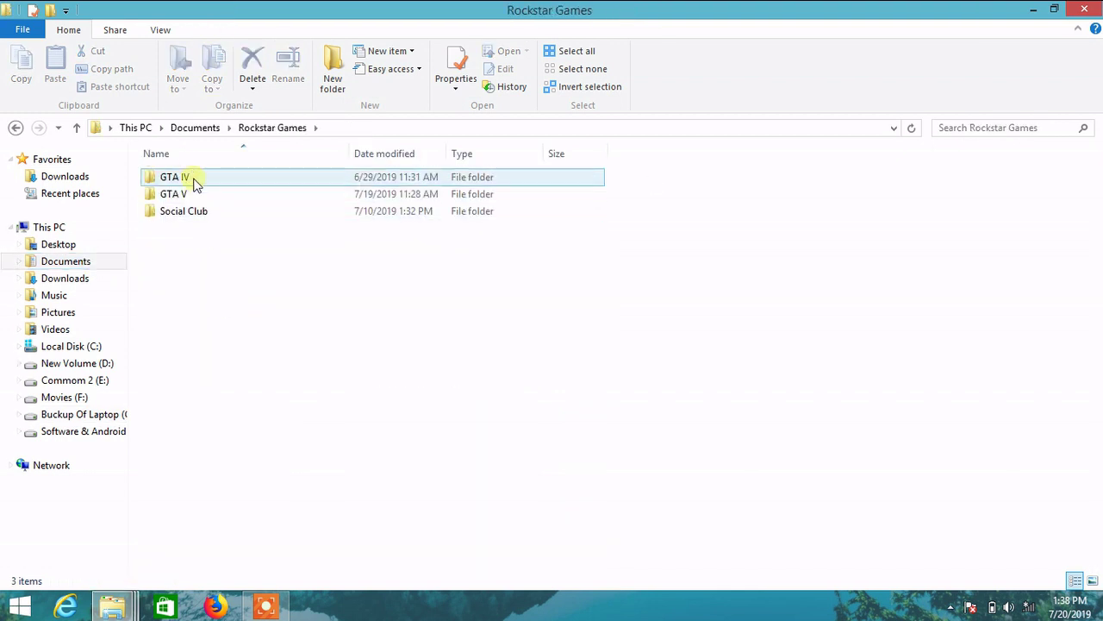
pyautogui.doubleClick(178, 198)
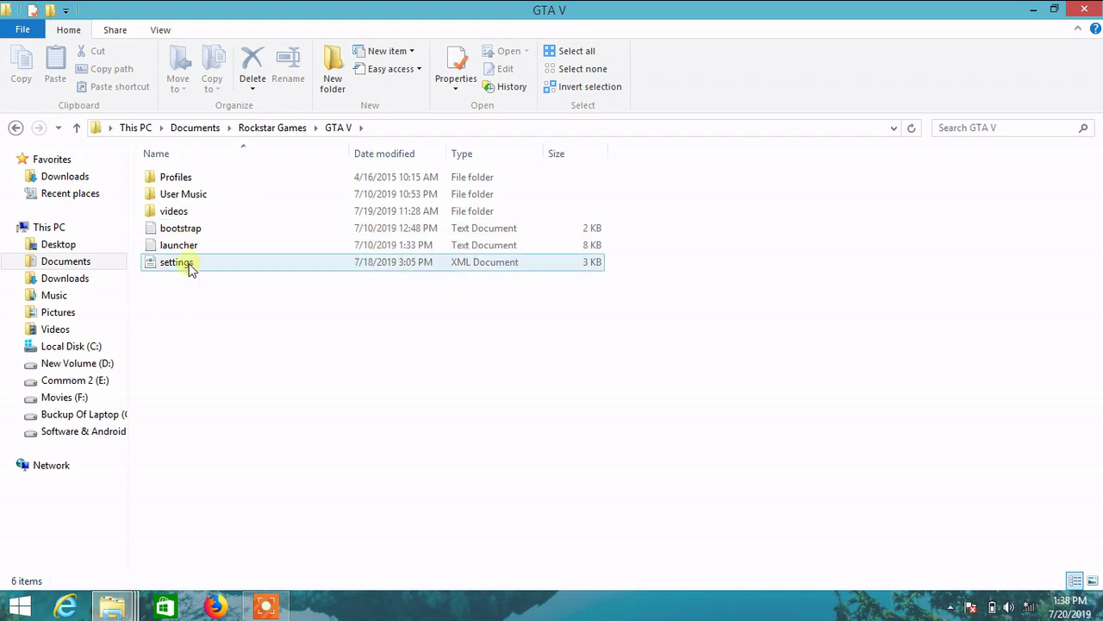
# Step: Open the GTA V folder's settings XML document in Notepad
pyautogui.rightClick(194, 268)
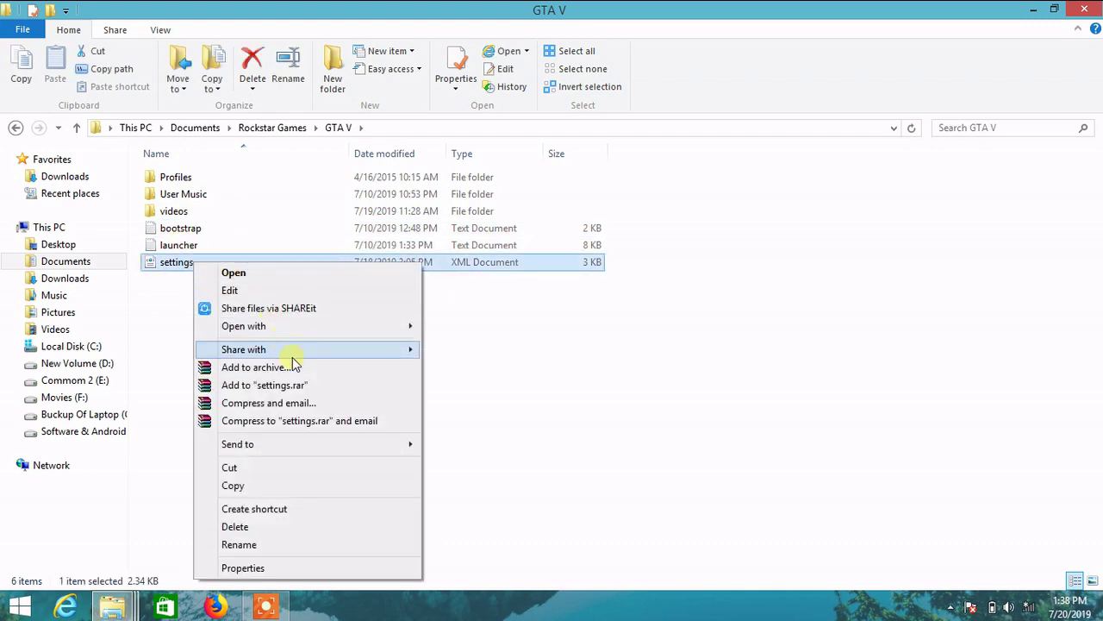
pyautogui.moveTo(338, 332)
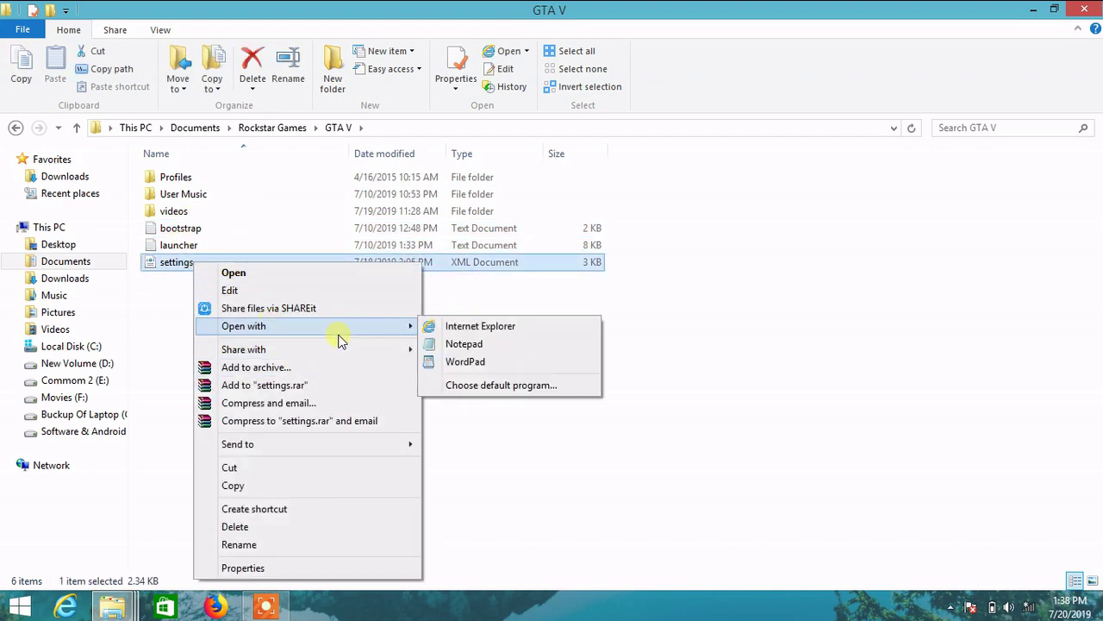
pyautogui.click(454, 344)
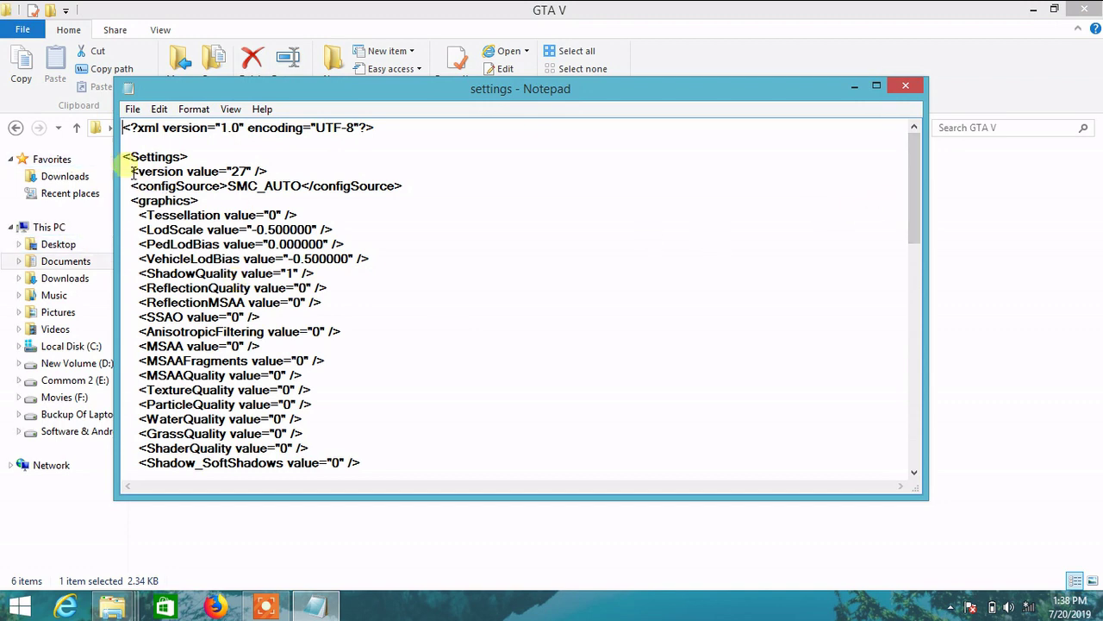
# Step: Highlight the settings from the version line through the AspectRatio line, save the file, and close it along with the GTA V folder
pyautogui.moveTo(132, 172); pyautogui.dragTo(326, 422)
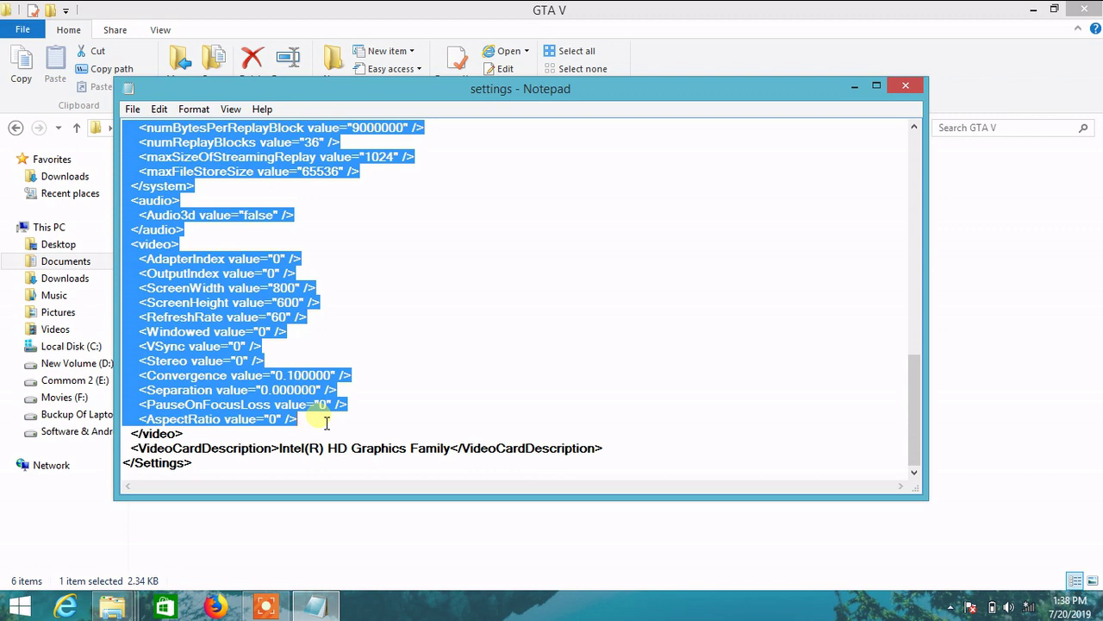
pyautogui.click(132, 109)
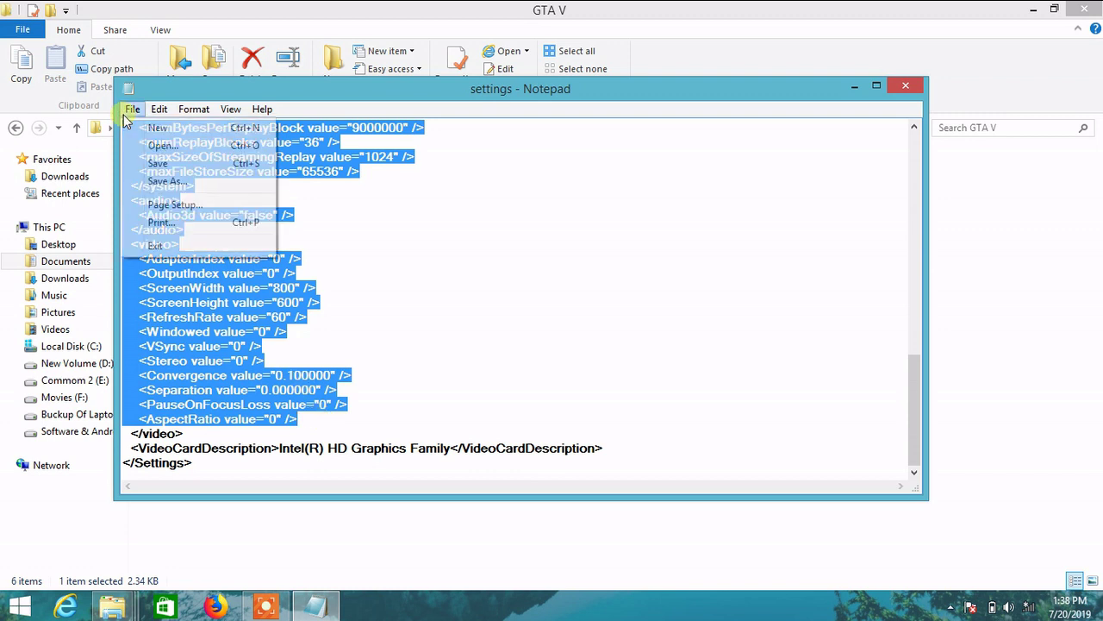
pyautogui.click(147, 164)
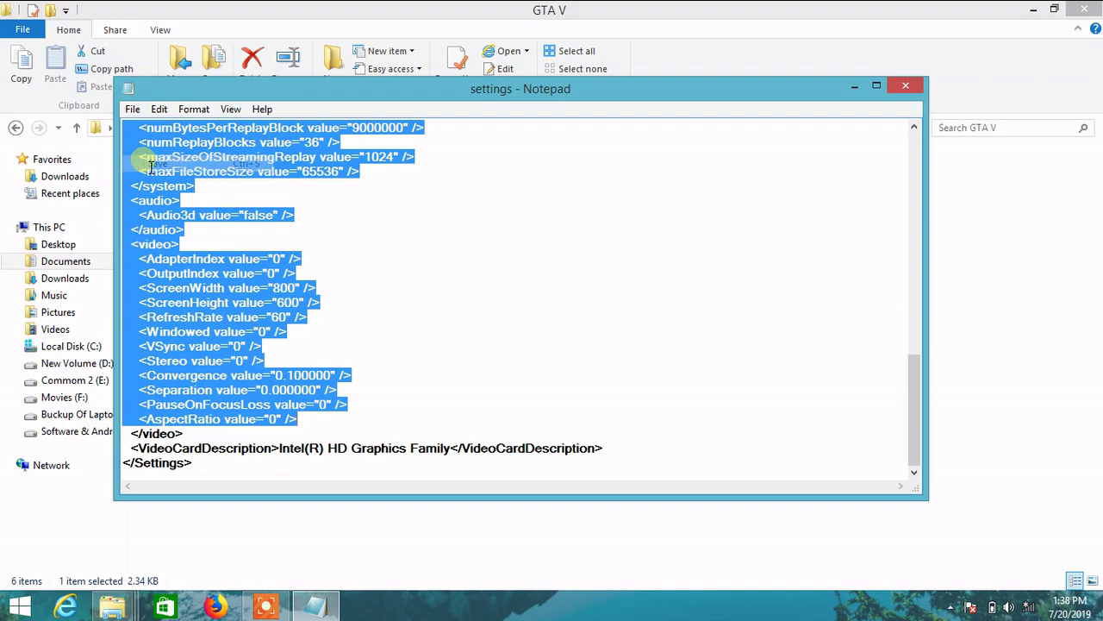
pyautogui.click(907, 88)
pyautogui.click(1084, 8)
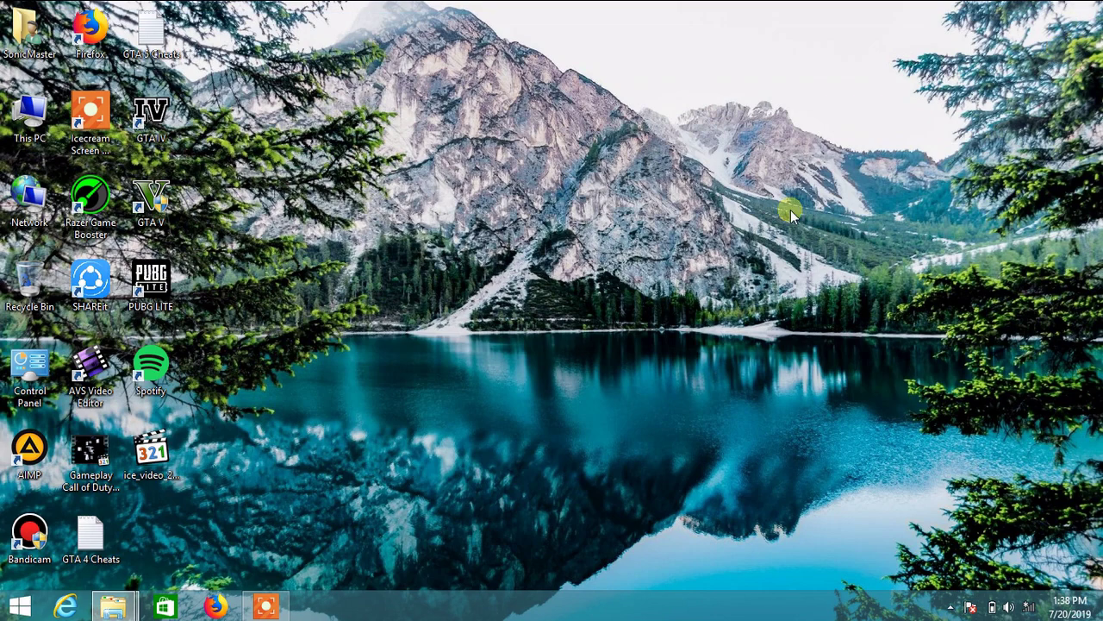
# Step: Refresh the desktop
pyautogui.rightClick(791, 213)
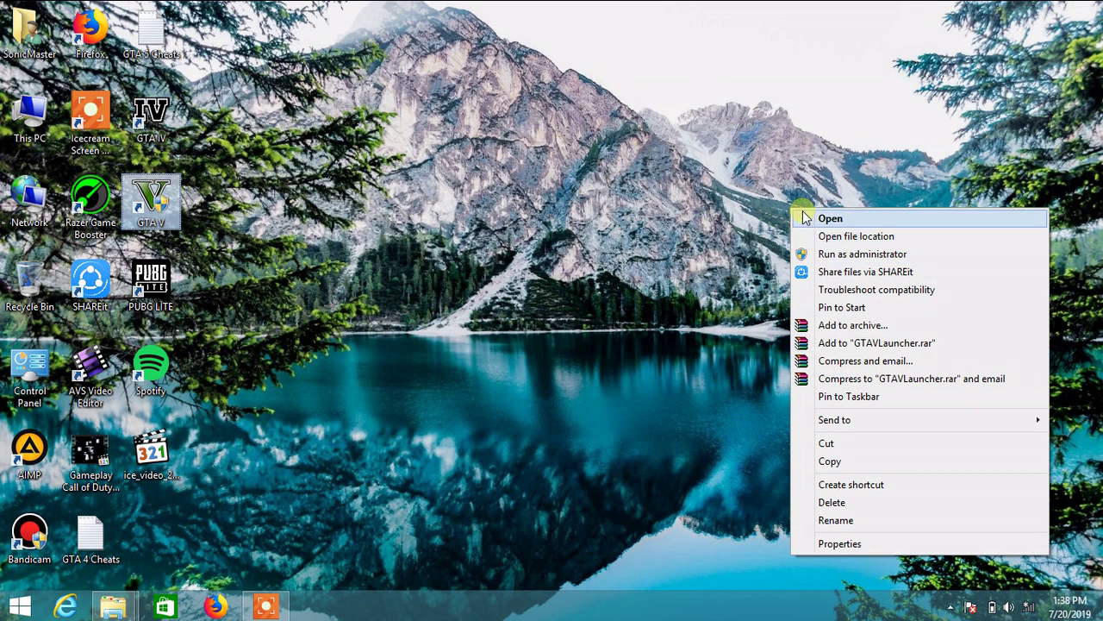
pyautogui.click(571, 203)
pyautogui.rightClick(571, 203)
pyautogui.click(628, 246)
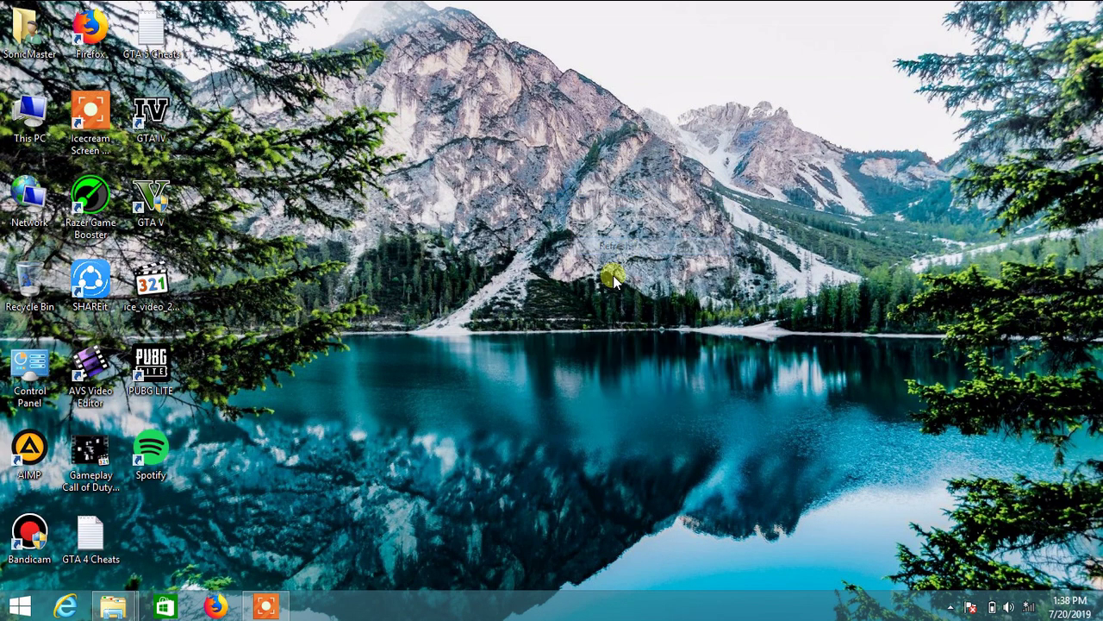
pyautogui.moveTo(263, 609)
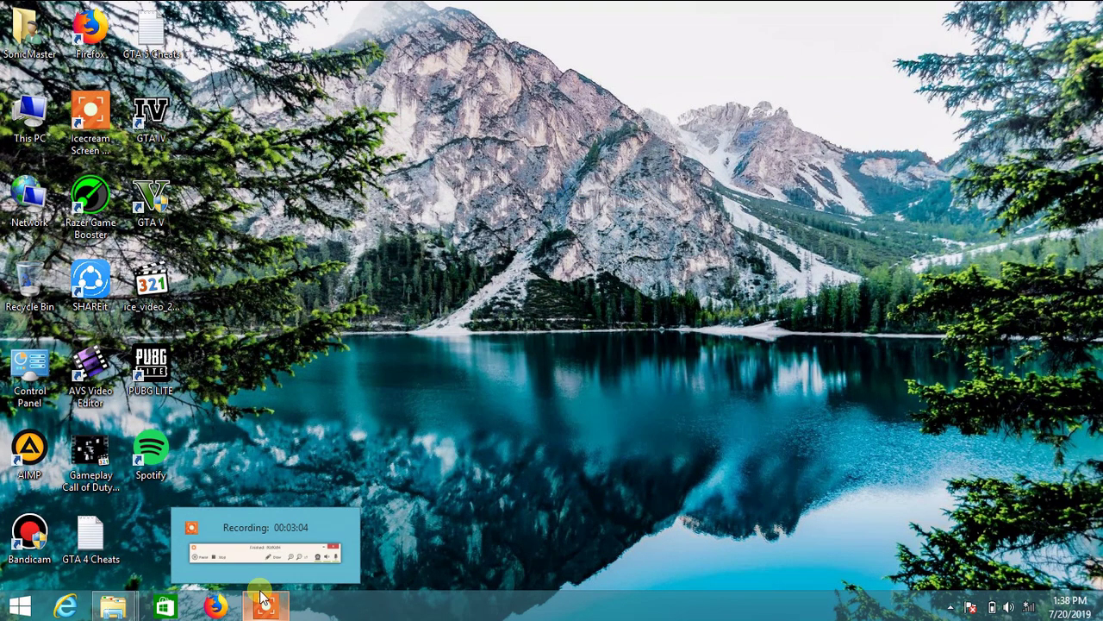
pyautogui.click(288, 536)
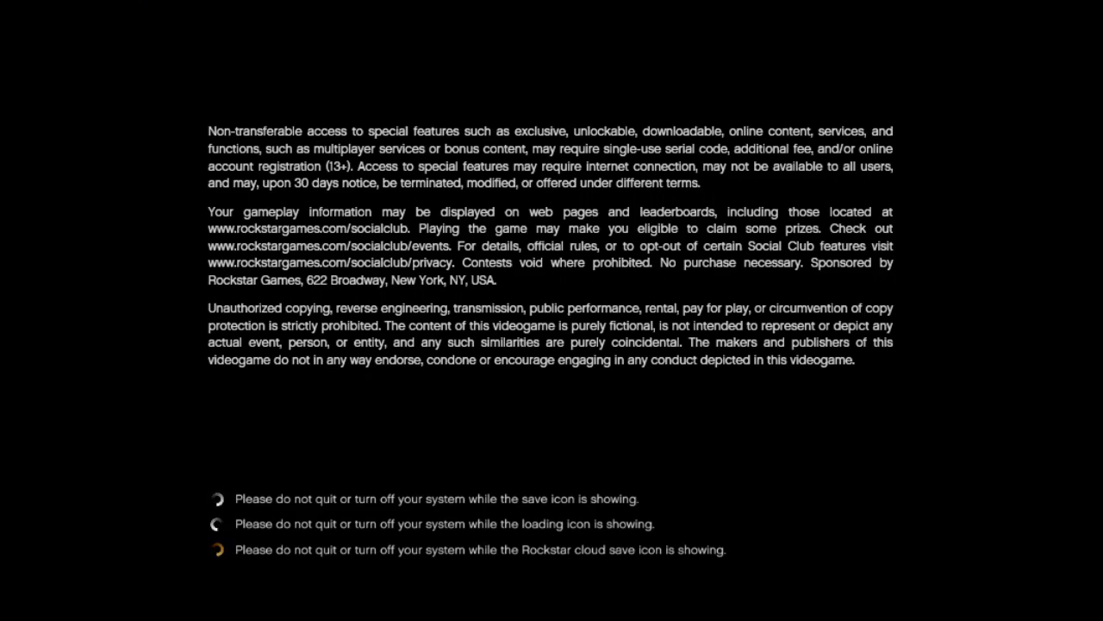
pyautogui.hotkey('alt', 'F4')
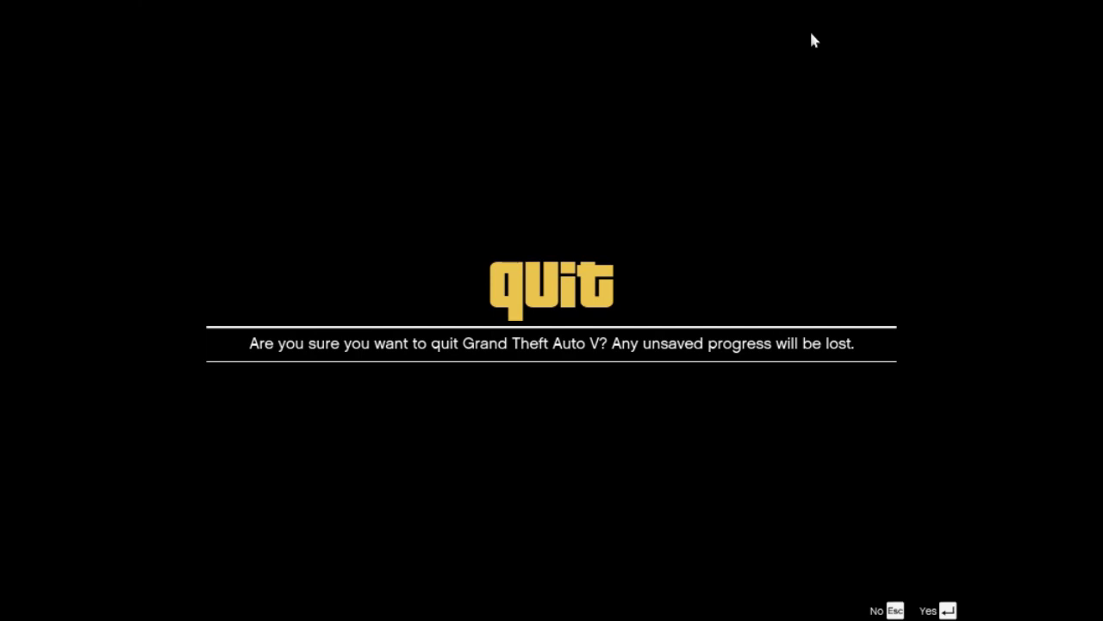
pyautogui.press('Escape')
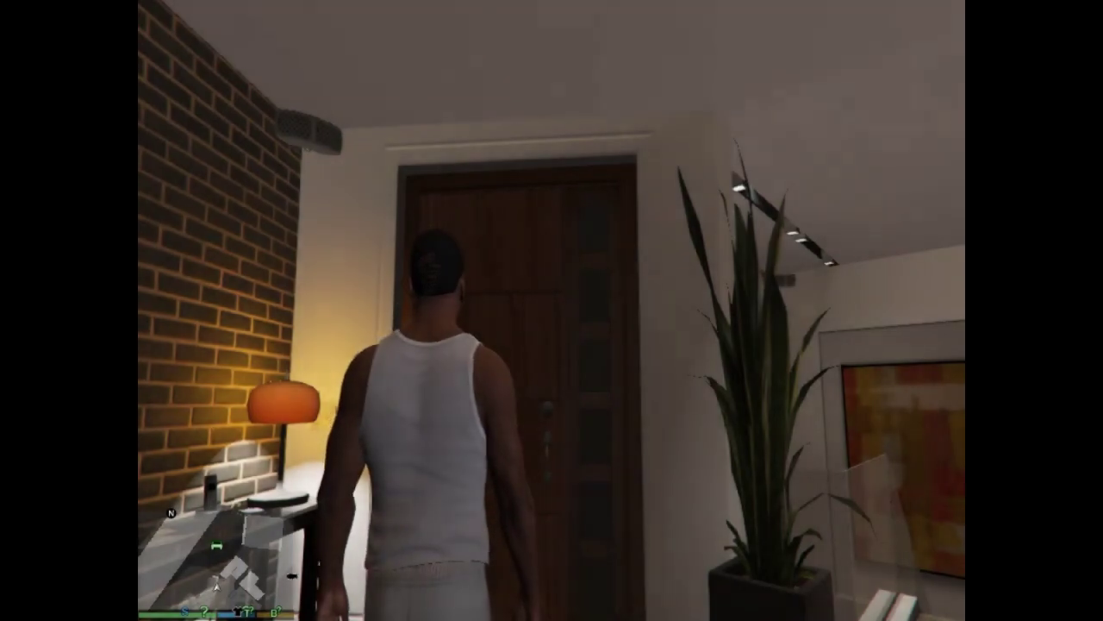
pyautogui.press('w')
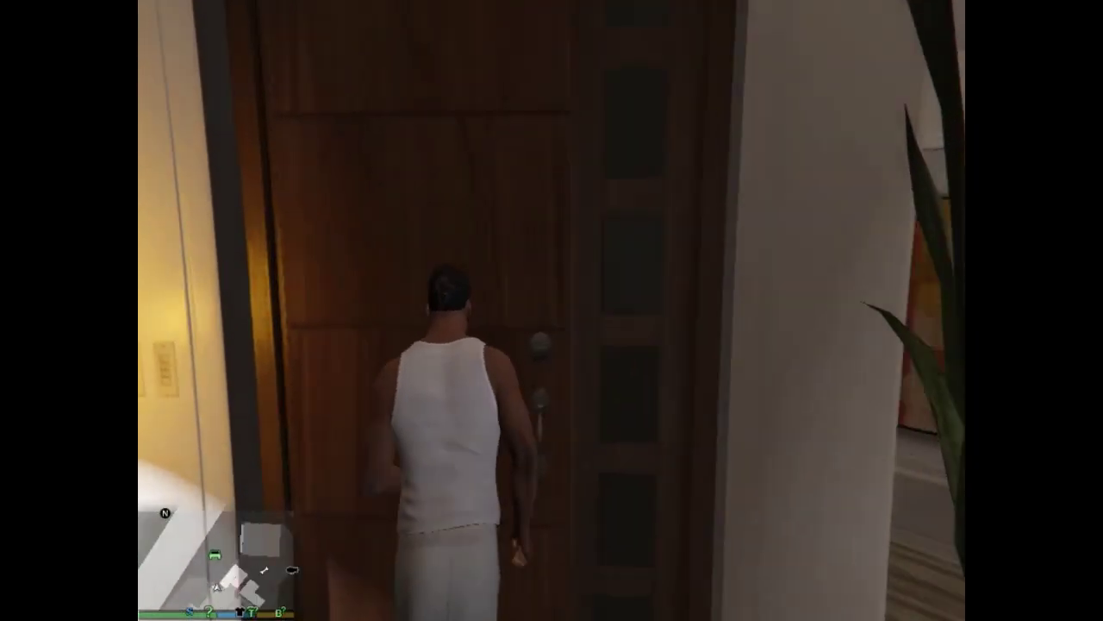
pyautogui.press('space')
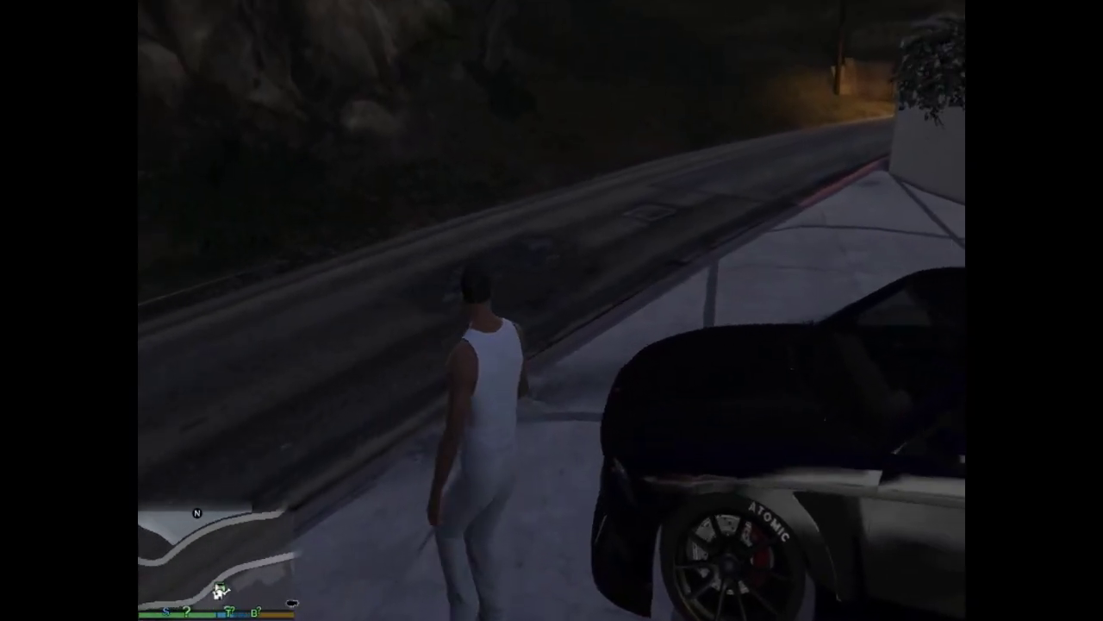
pyautogui.press('w')
pyautogui.press('w')
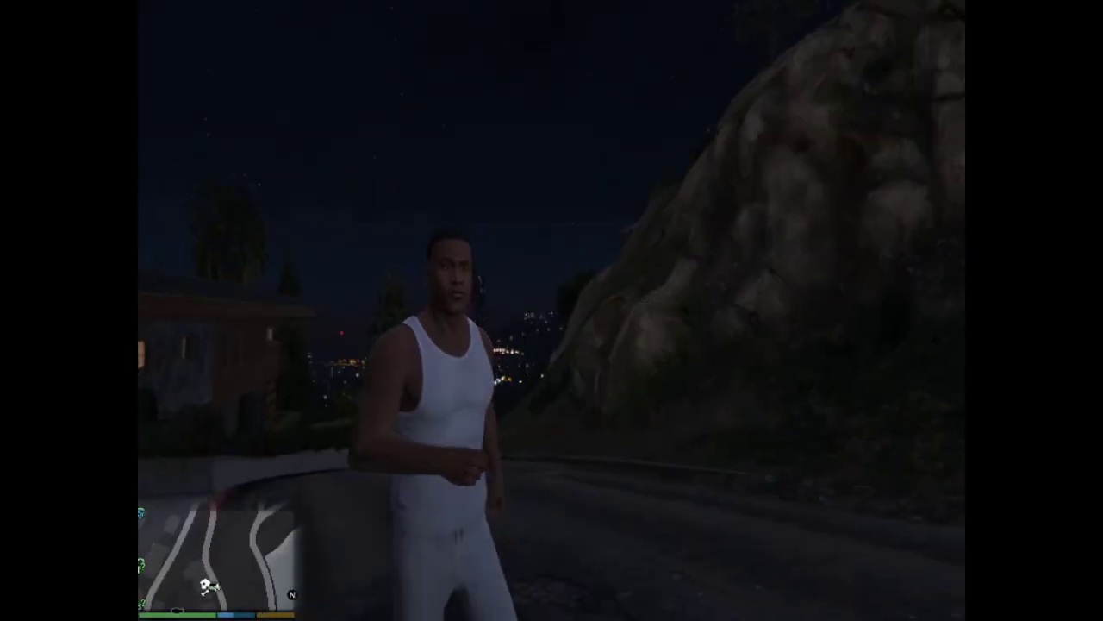
pyautogui.press('w')
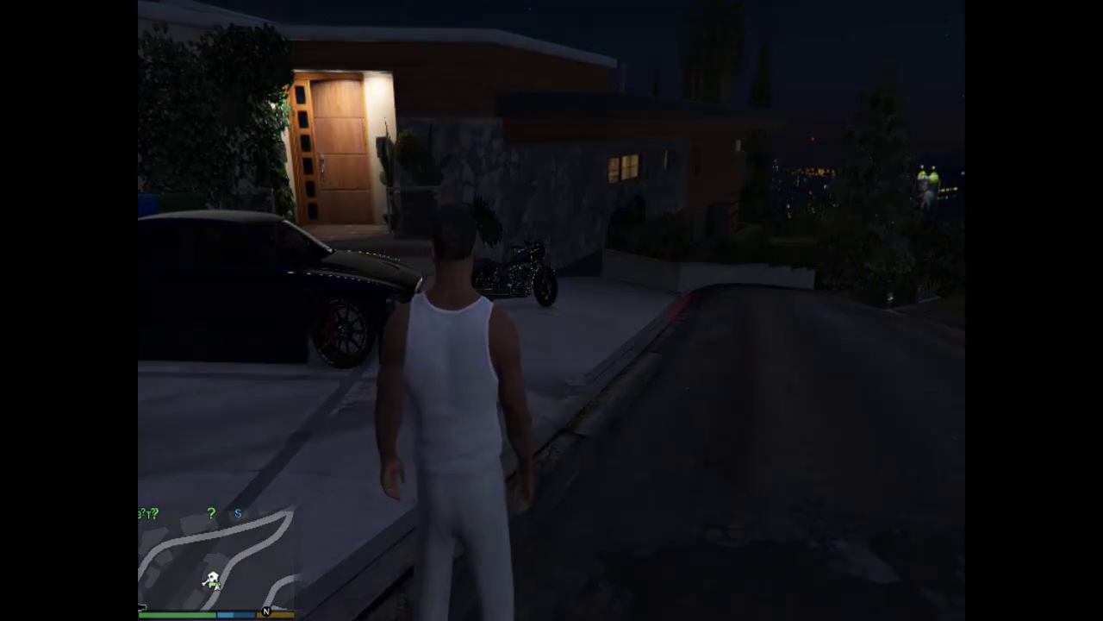
pyautogui.press('w')
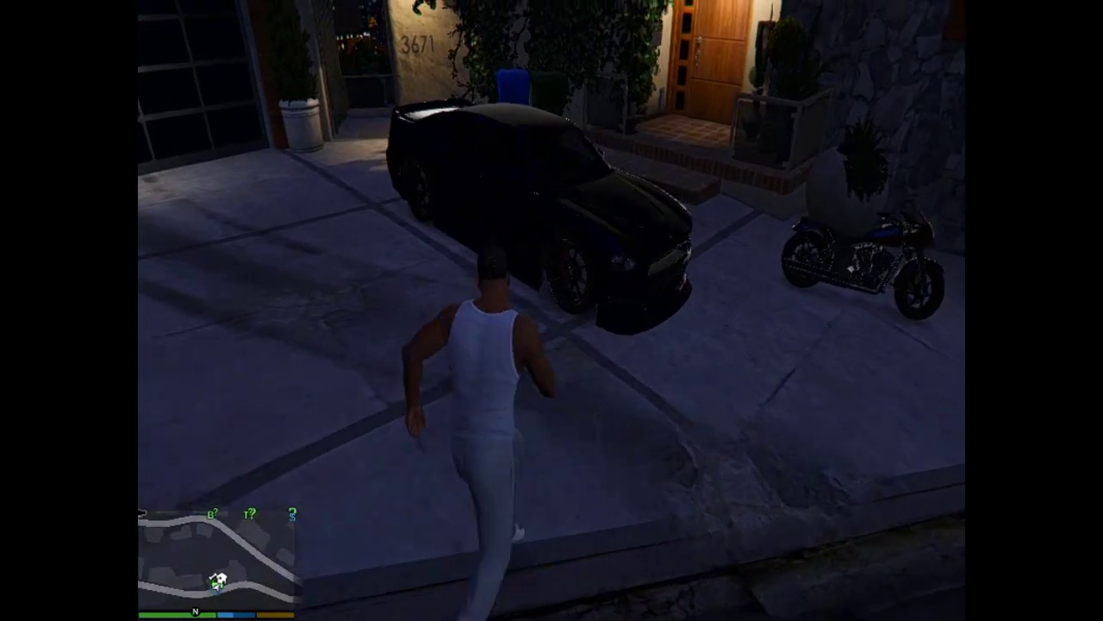
pyautogui.press('f')
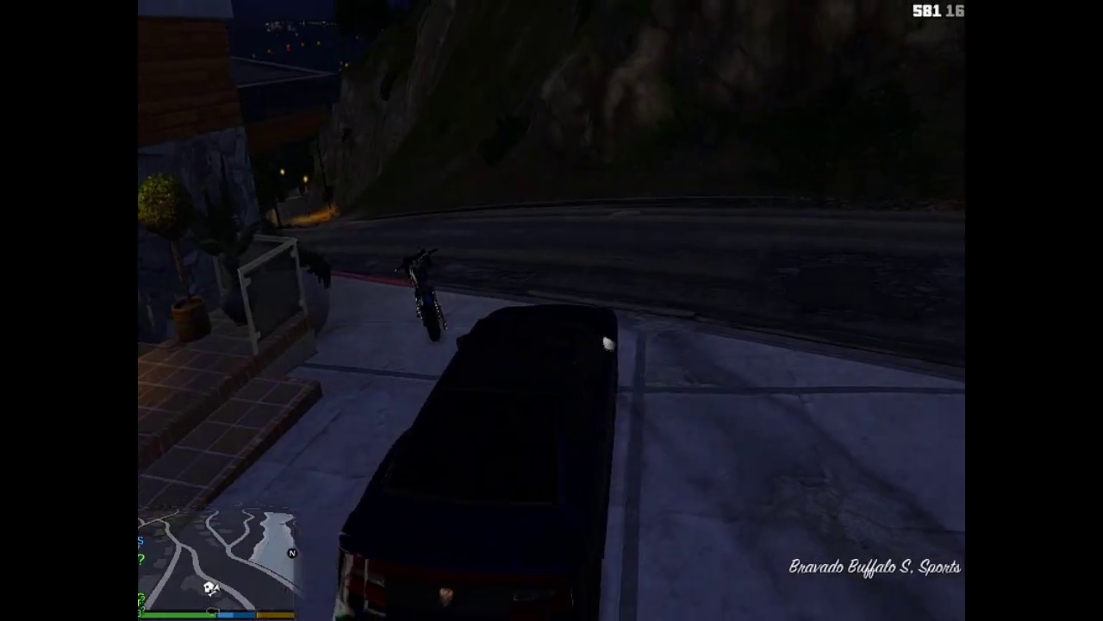
pyautogui.press('s')
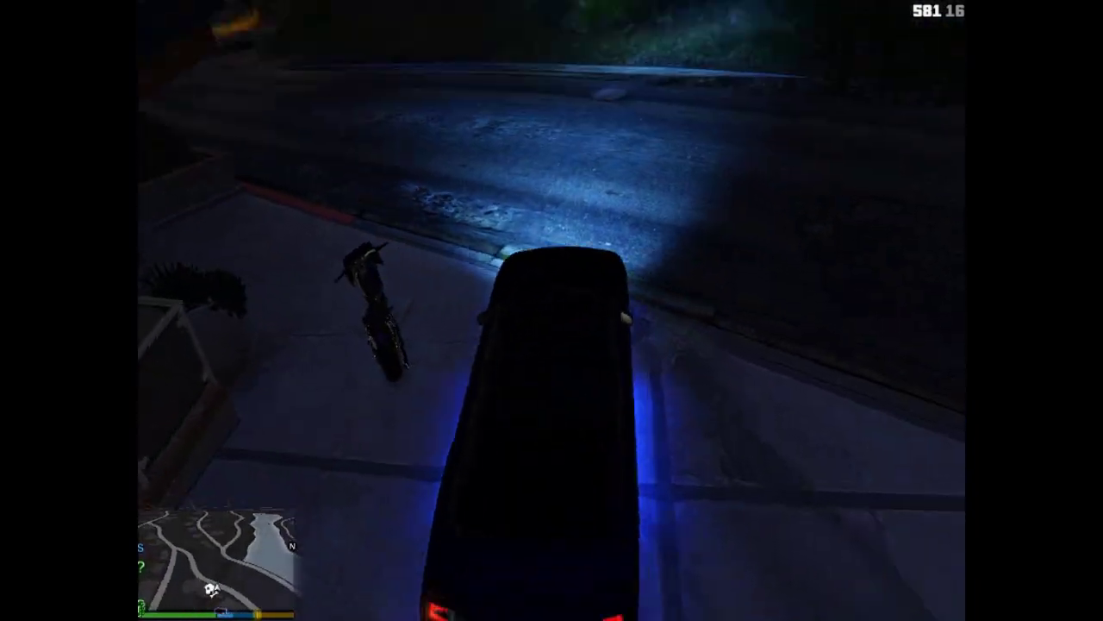
pyautogui.press('q')
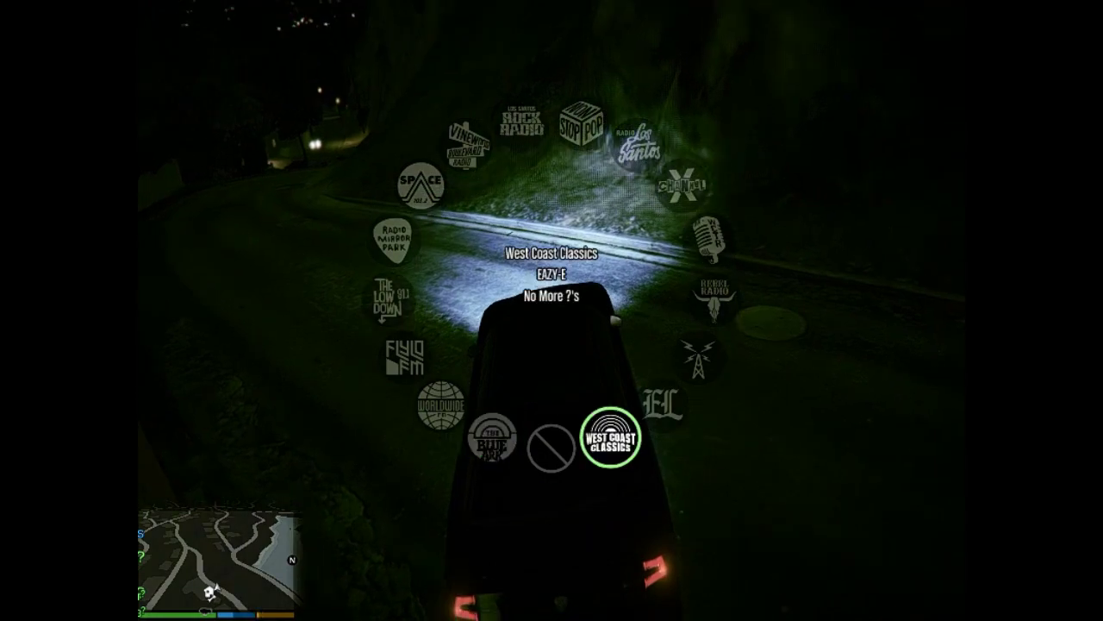
pyautogui.press('w')
pyautogui.press('a')
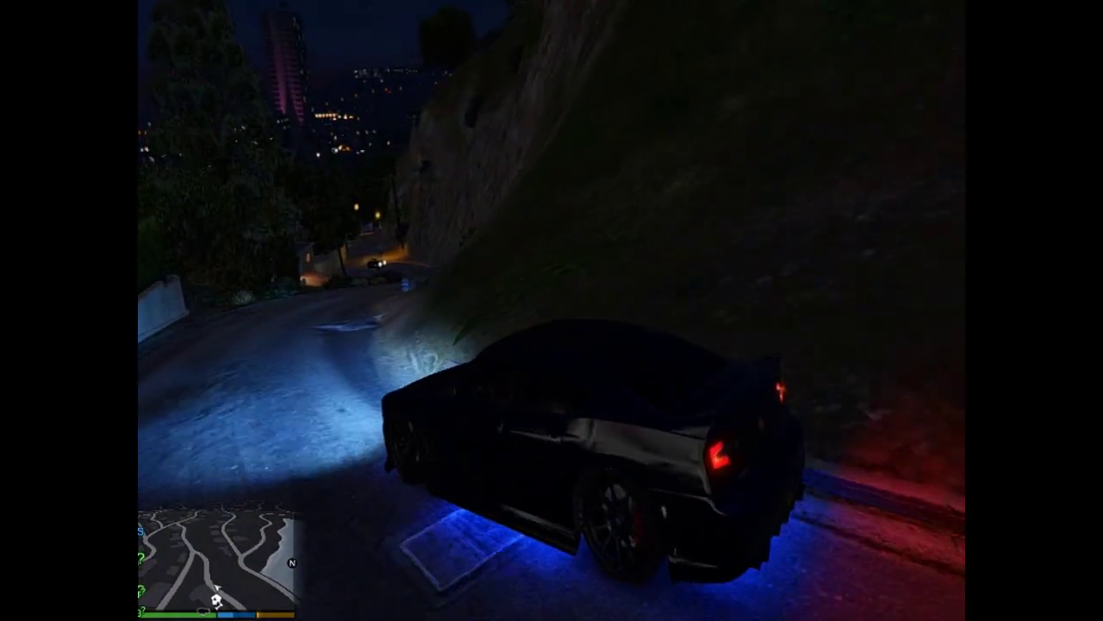
pyautogui.press('q')
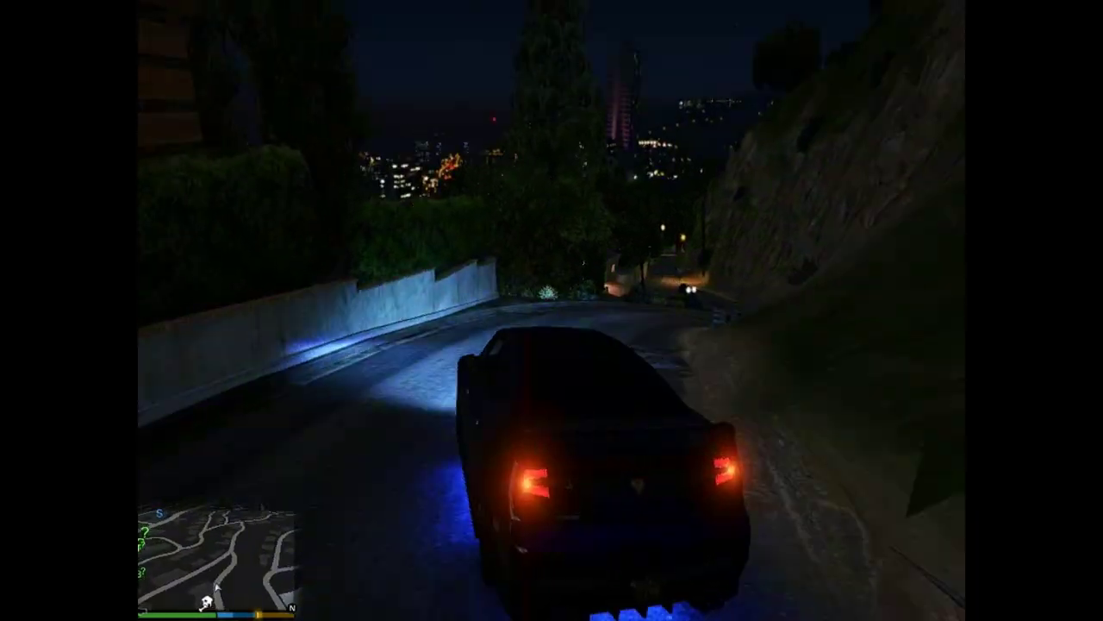
pyautogui.press('q')
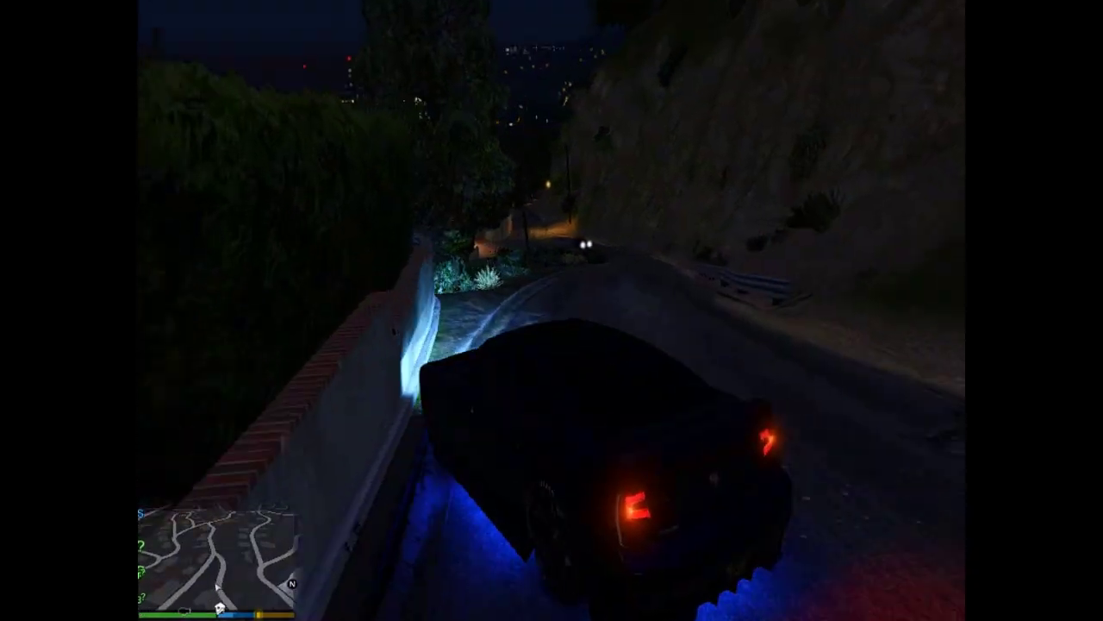
pyautogui.press('d')
pyautogui.press('a')
pyautogui.press('w')
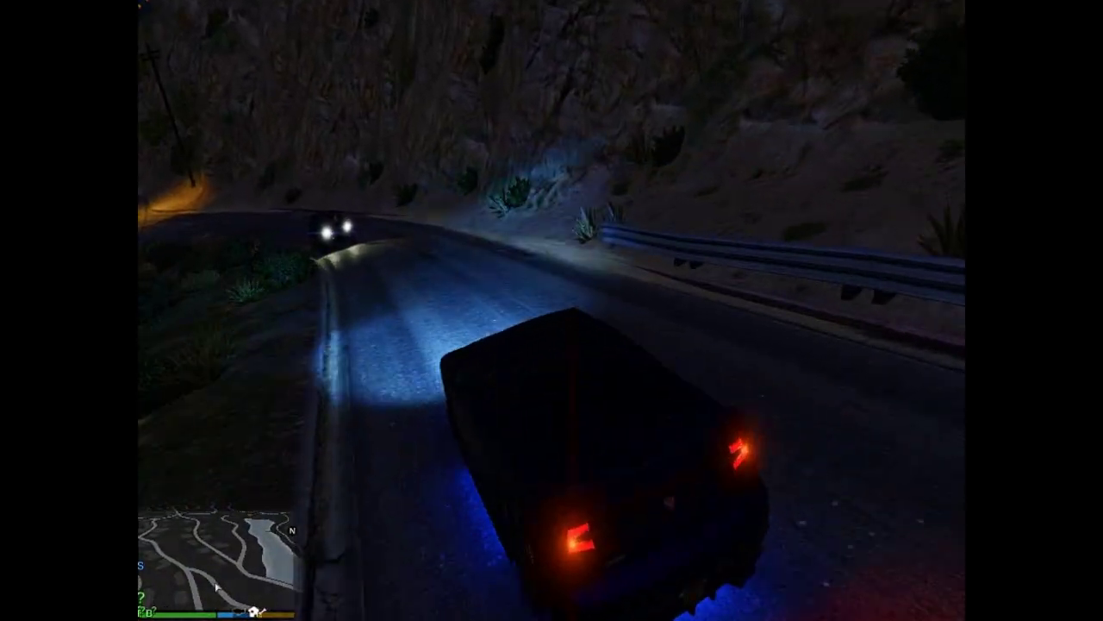
pyautogui.press('a')
pyautogui.press('w')
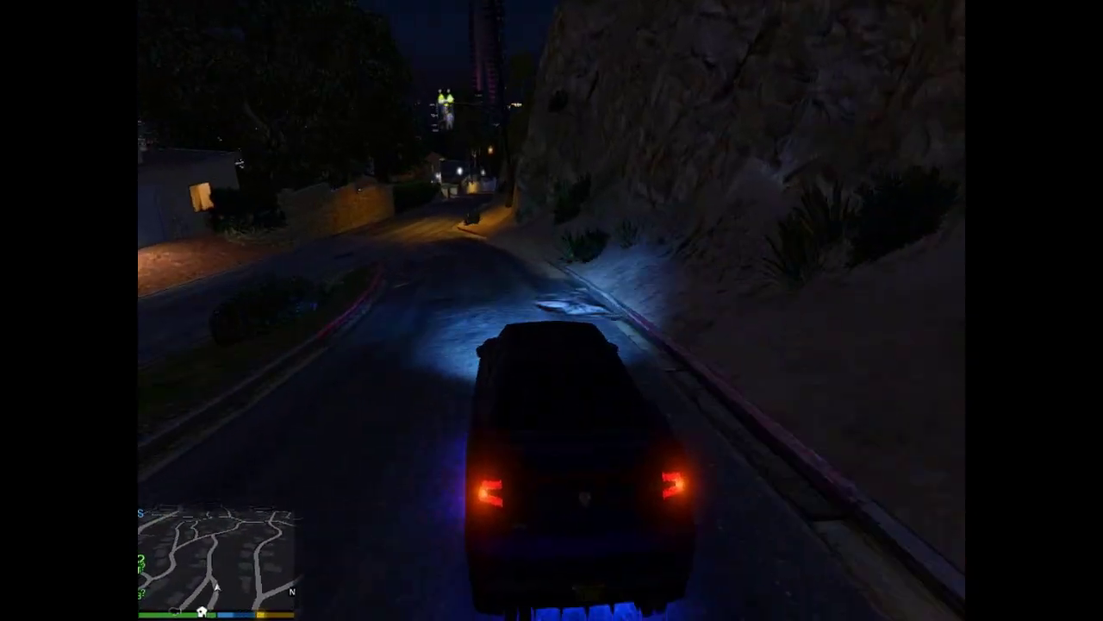
pyautogui.press('a')
pyautogui.press('w')
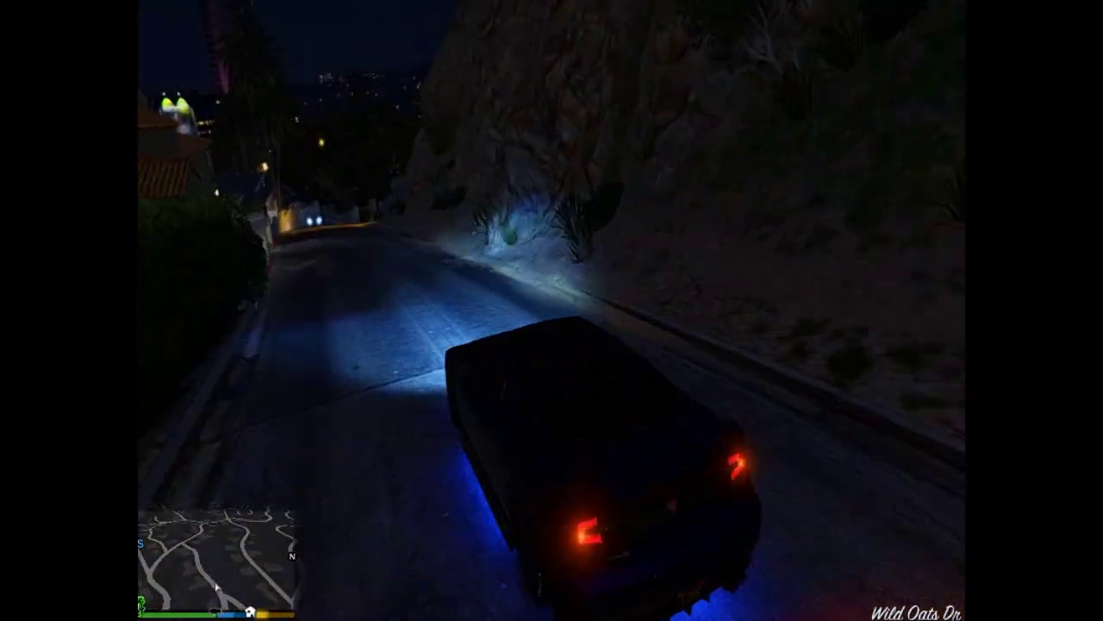
pyautogui.press('a')
pyautogui.press('w')
pyautogui.press('d')
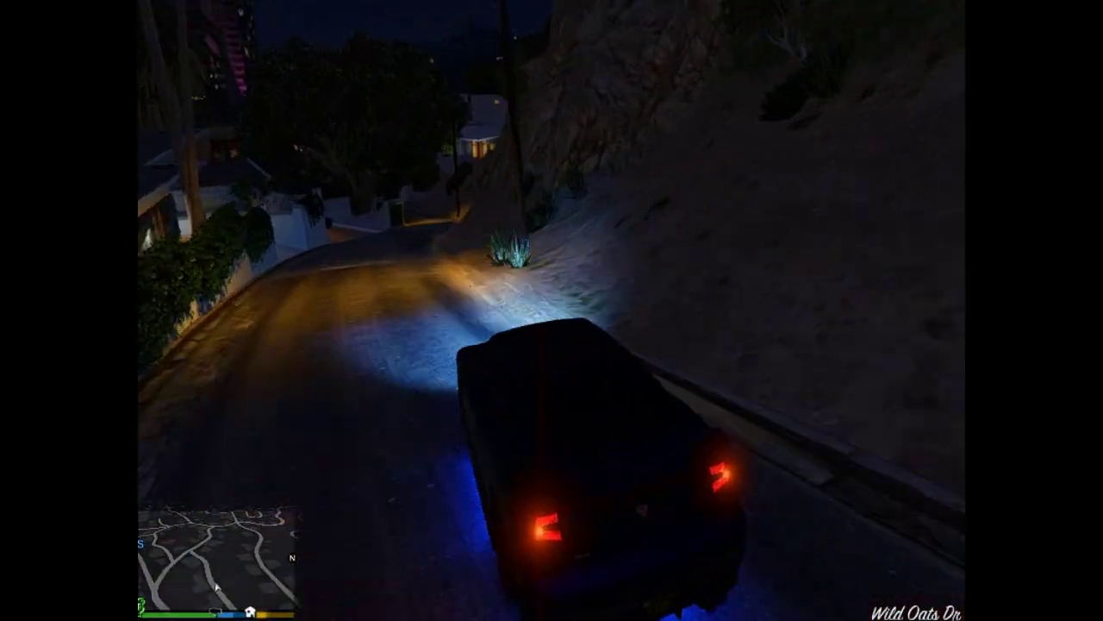
pyautogui.press('s')
pyautogui.press('w')
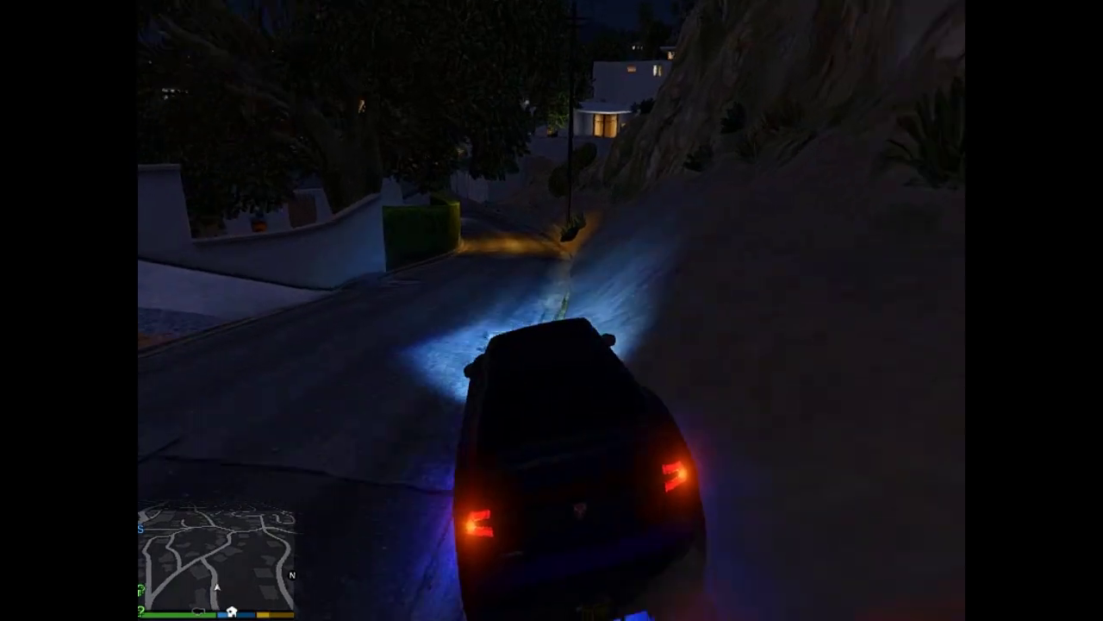
pyautogui.press('w')
pyautogui.press('a')
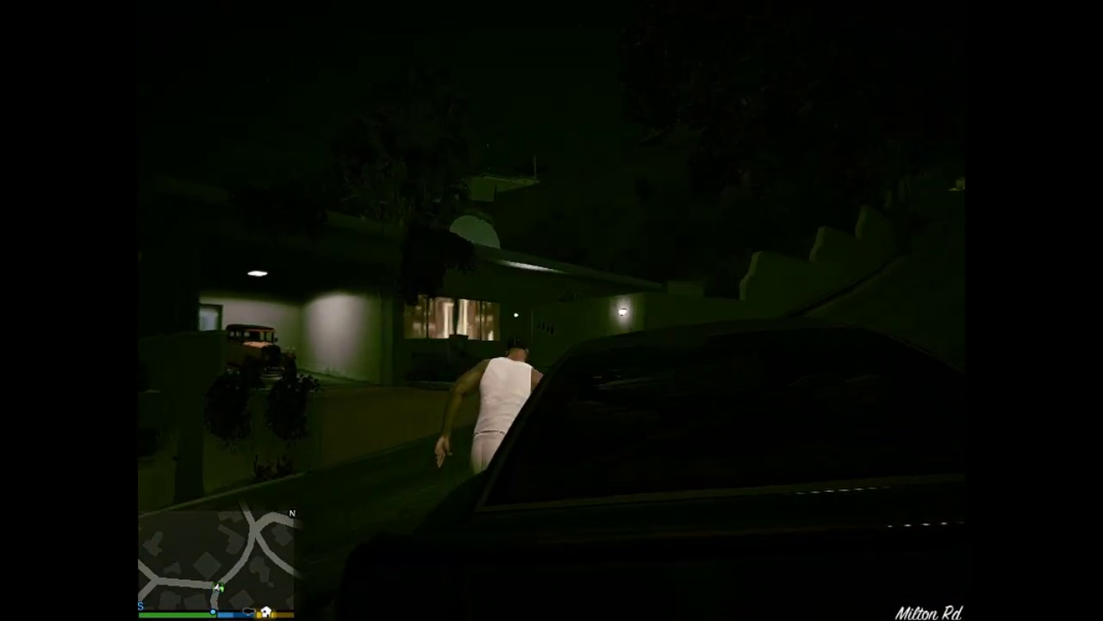
pyautogui.press('w')
pyautogui.rightClick(551, 310)
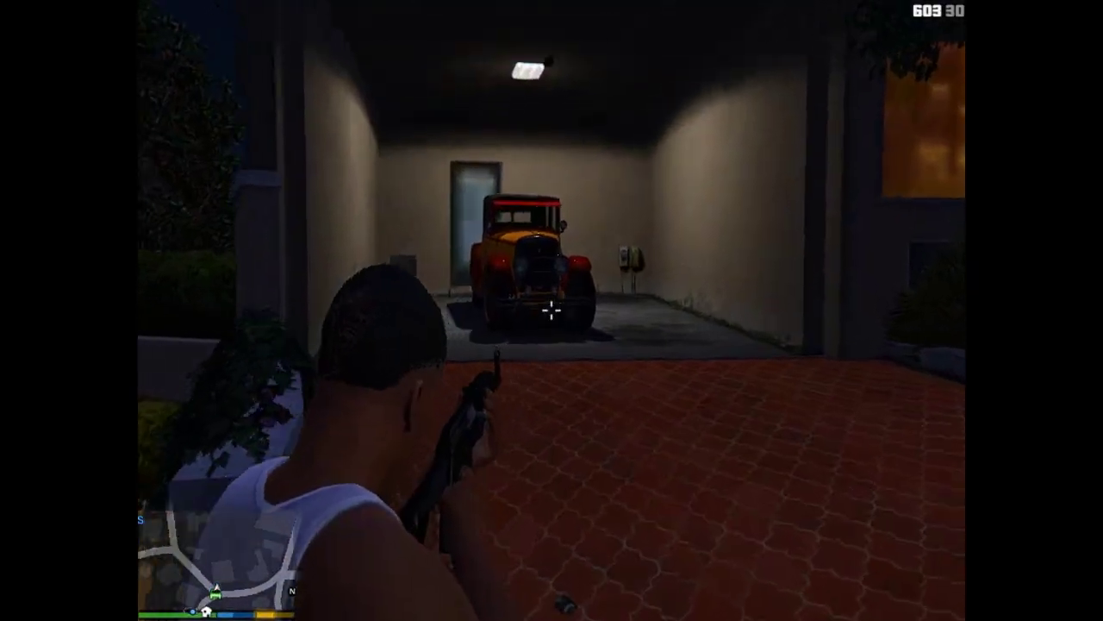
# Step: Fire the assault rifle at the car parked in the garage while backing down the driveway until the magazine is empty
pyautogui.click(552, 310)
pyautogui.press('s')
pyautogui.click(552, 310)
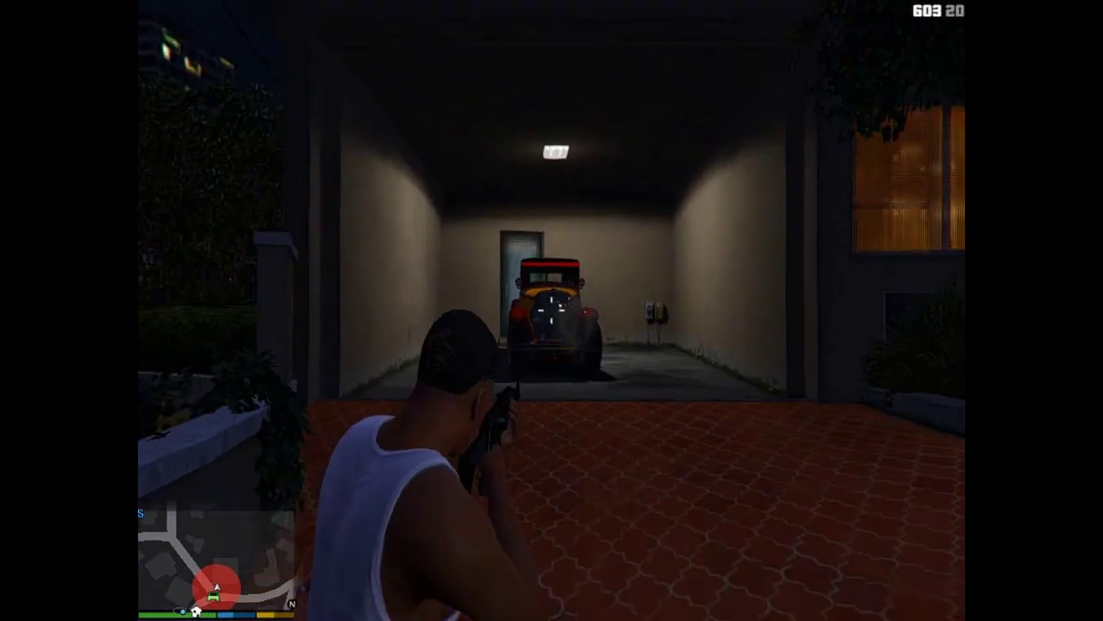
pyautogui.press('a')
pyautogui.click(552, 310)
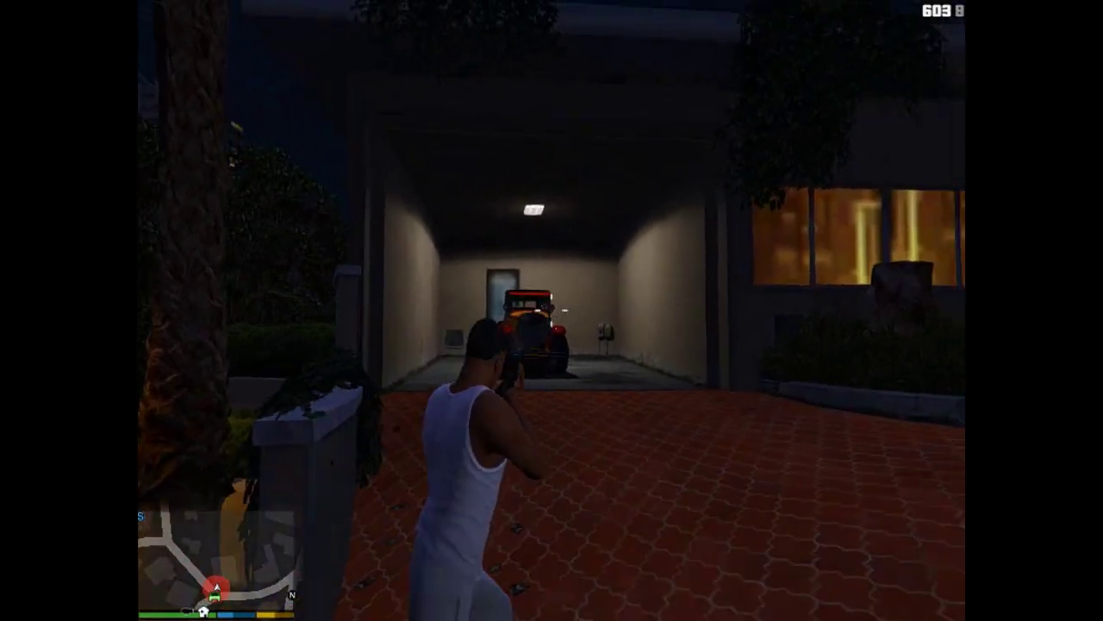
pyautogui.press('d')
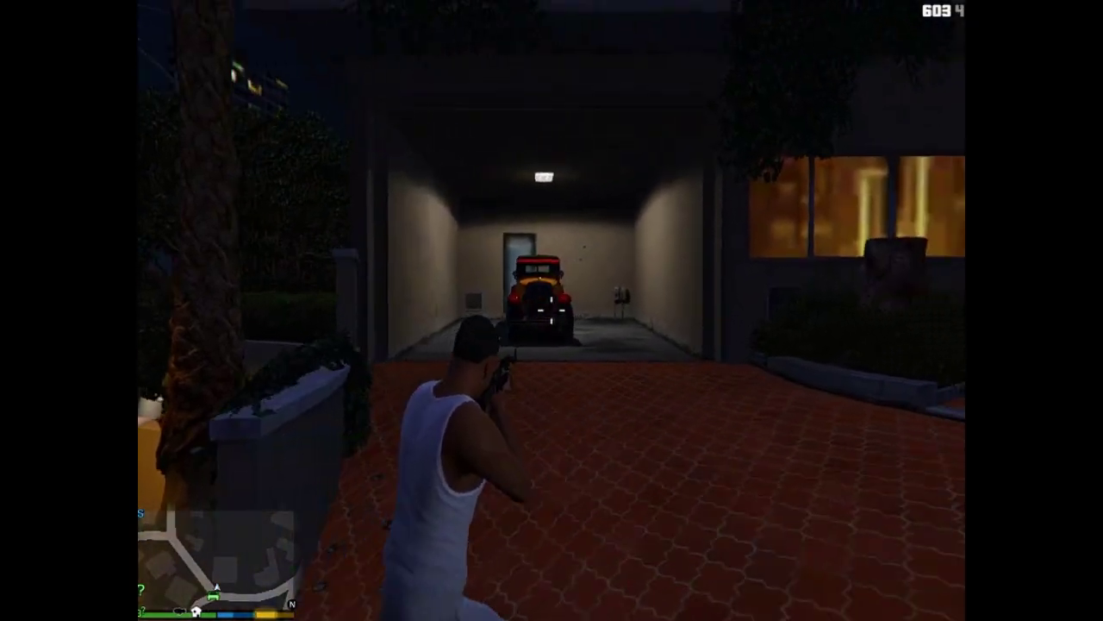
pyautogui.click(551, 310)
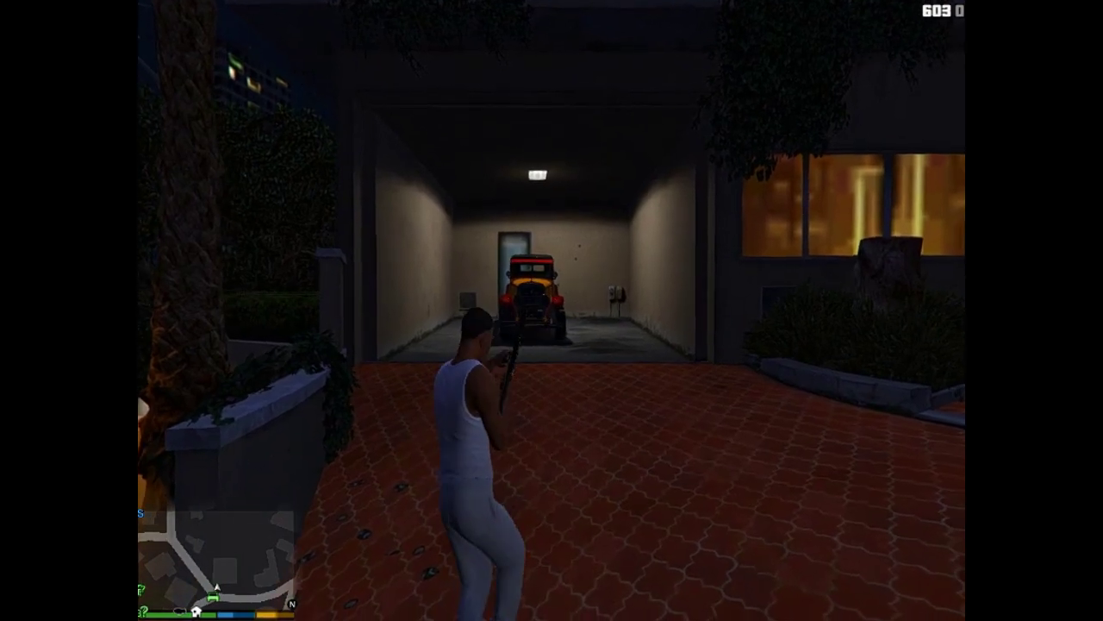
# Step: Switch to the pistol, aim at the car in the garage and fire at it
pyautogui.press('Tab')
pyautogui.moveTo(552, 121)
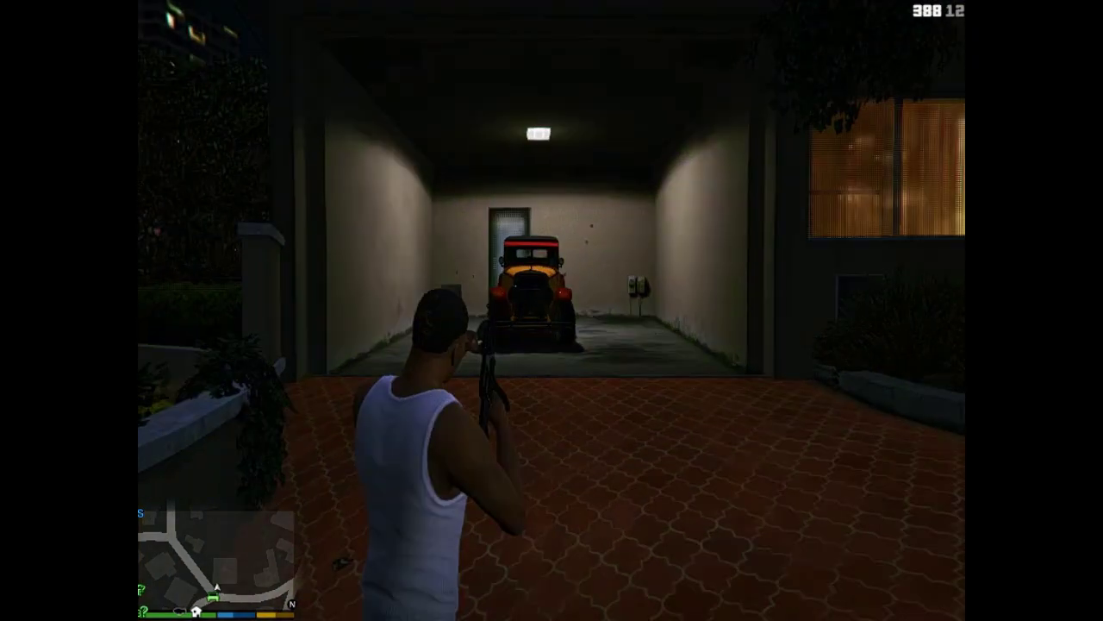
pyautogui.rightClick(552, 311)
pyautogui.click(551, 311)
pyautogui.click(552, 310)
# Step: Equip the grenade, throw it at the car in the garage and retreat to the street
pyautogui.press('Tab')
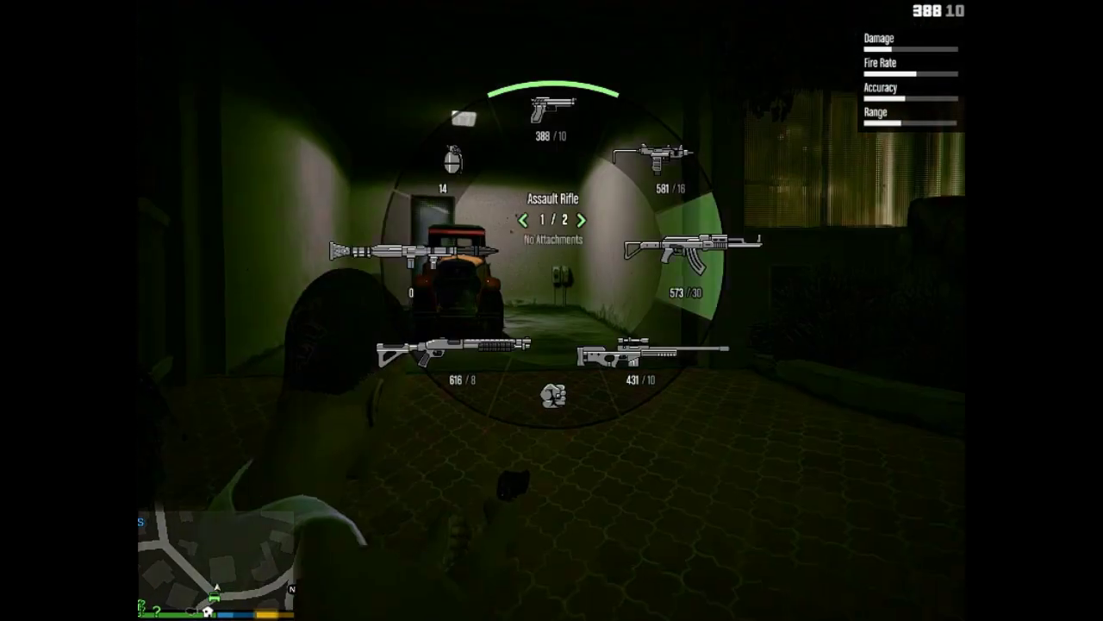
pyautogui.moveTo(453, 160)
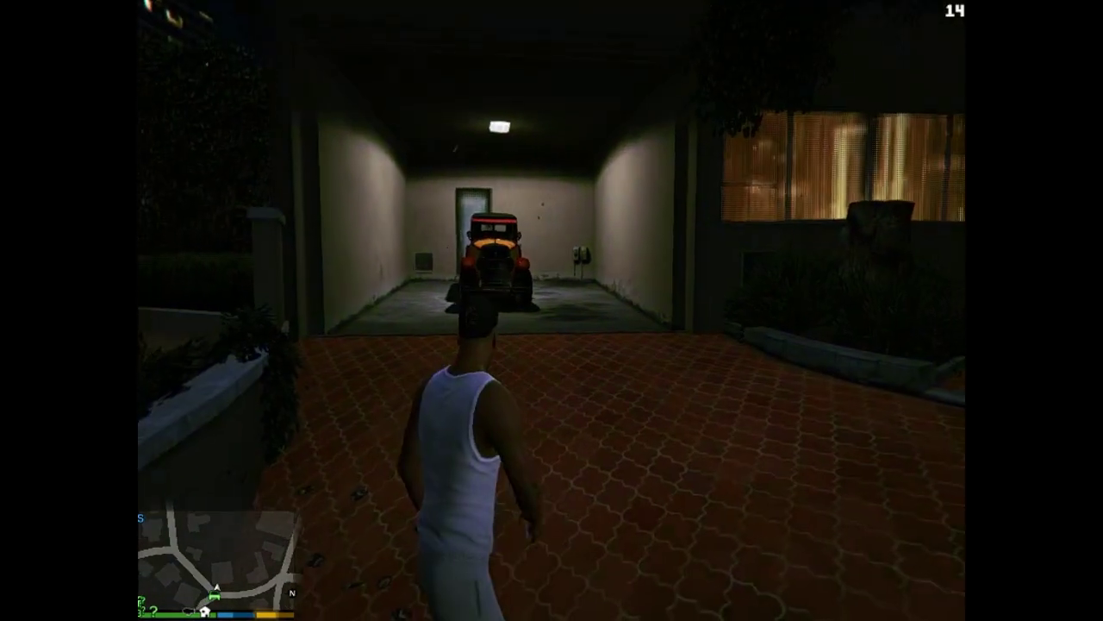
pyautogui.rightClick(552, 311)
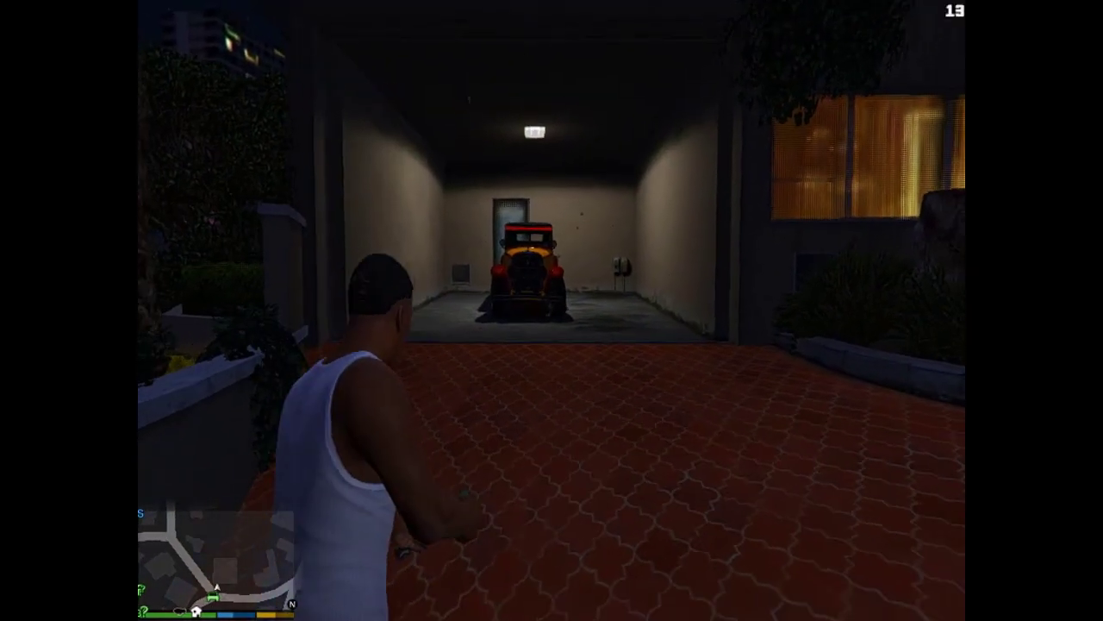
pyautogui.press('s')
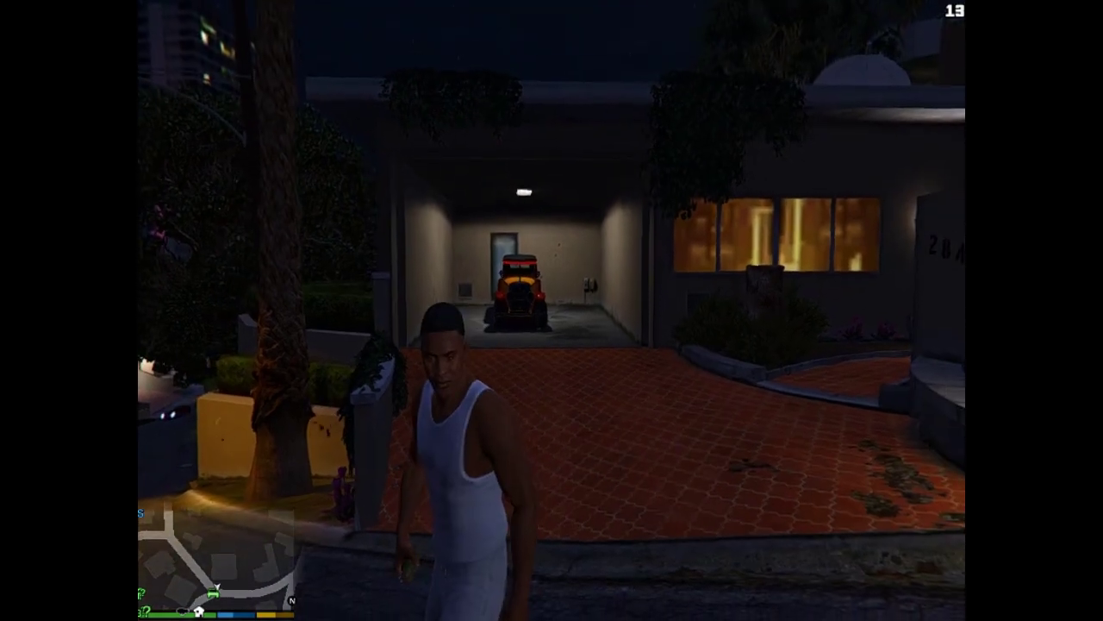
# Step: Run past the driveway, cross the street to the dark parked car and get in
pyautogui.press('w')
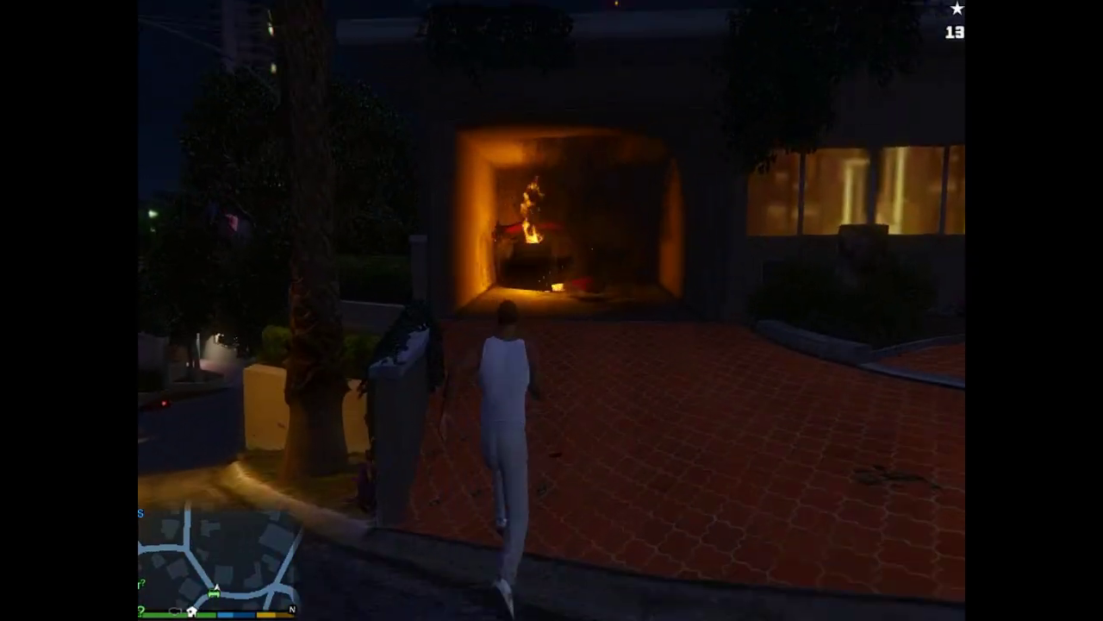
pyautogui.press('w')
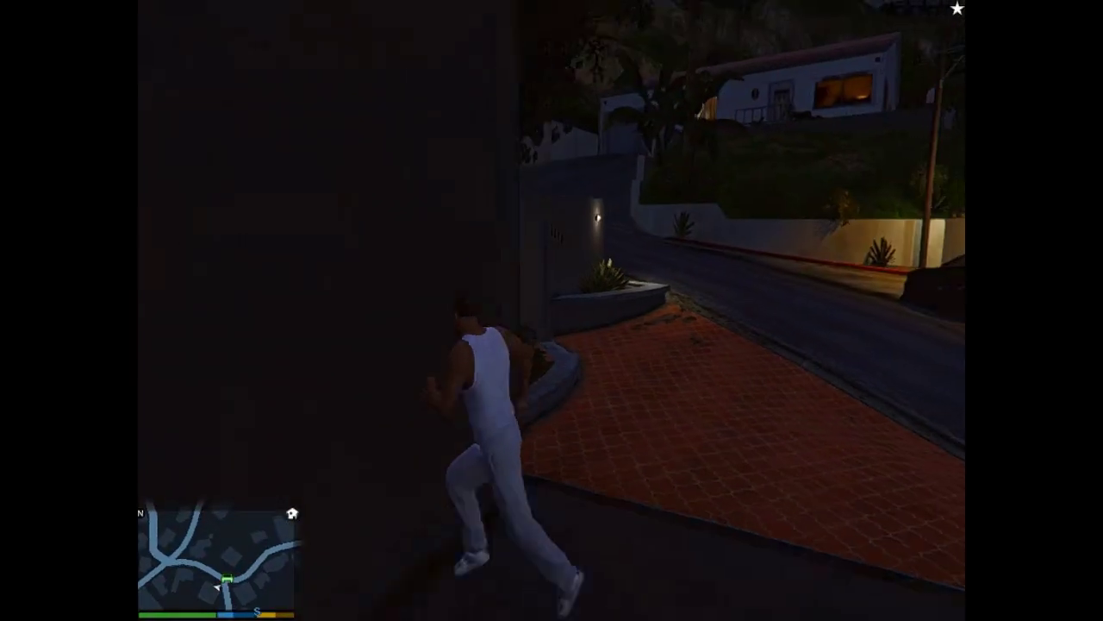
pyautogui.press('w')
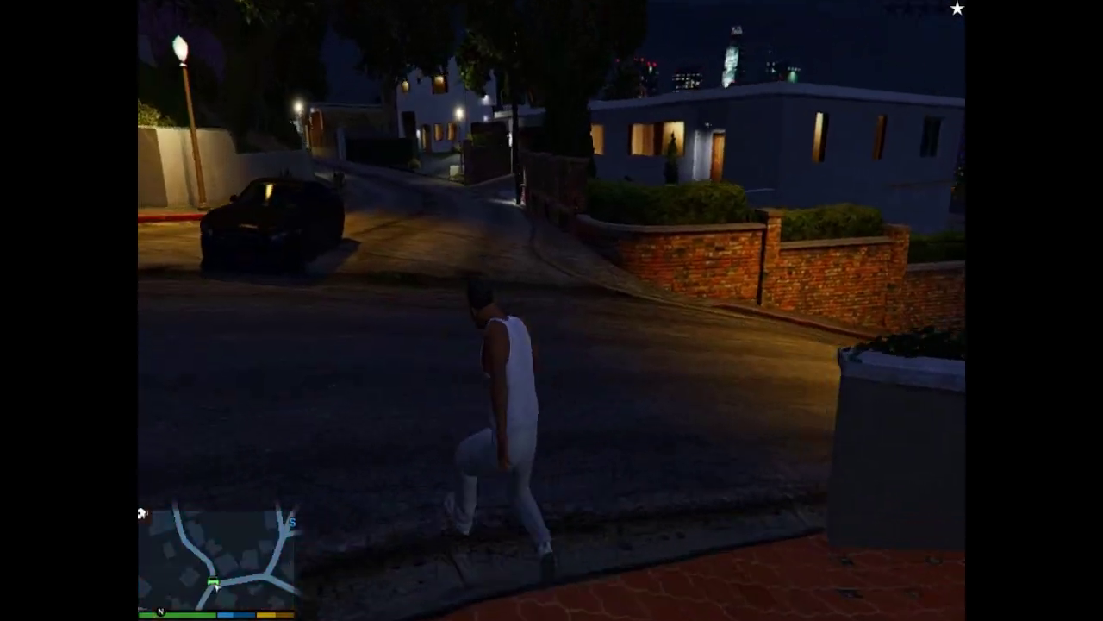
pyautogui.press('f')
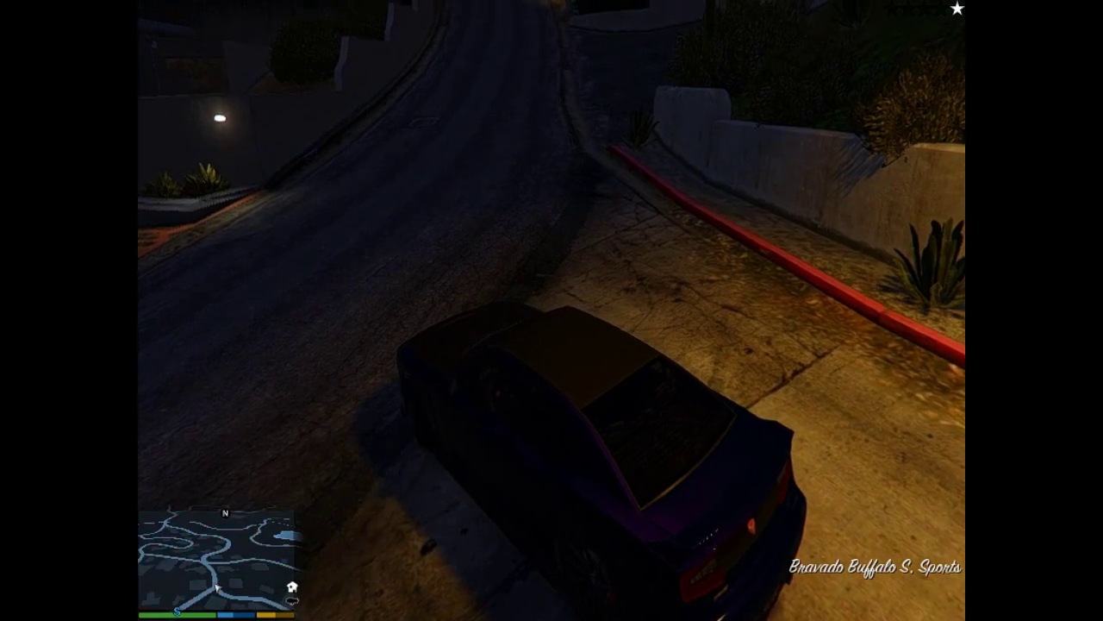
# Step: Drive the car along the hill road, switching to the first-person camera on the way
pyautogui.press('w')
pyautogui.press('a')
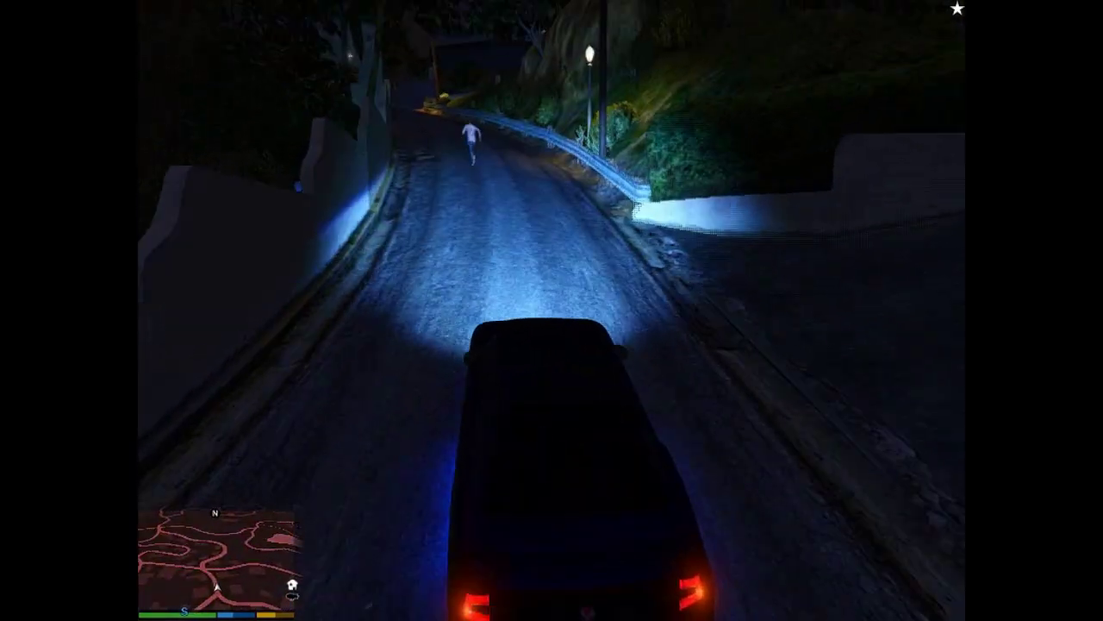
pyautogui.press('v')
pyautogui.press('a')
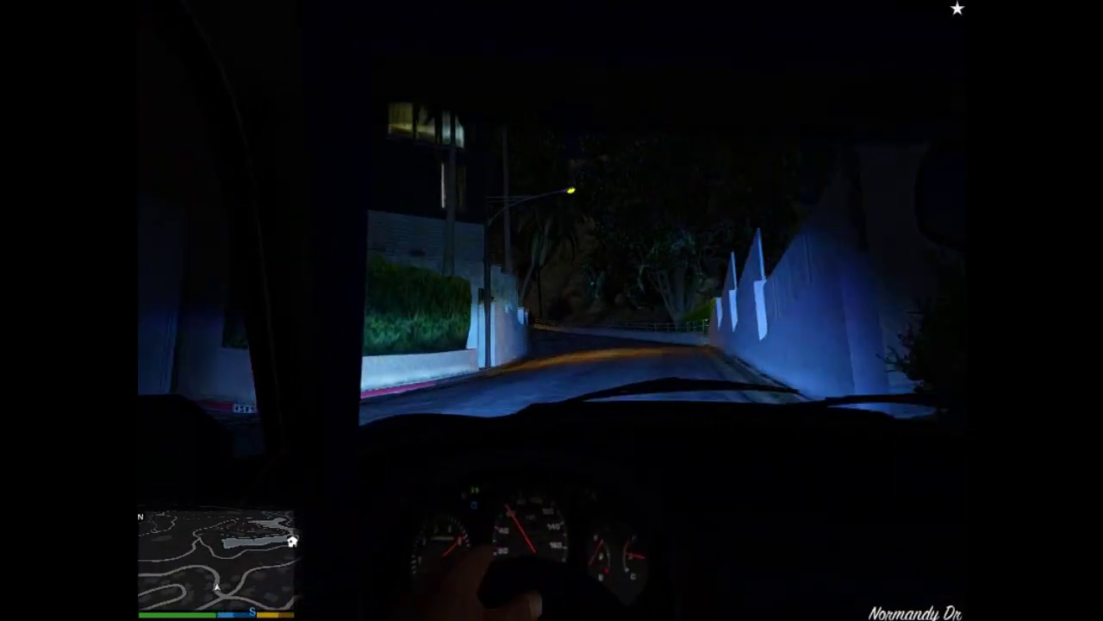
pyautogui.press('a')
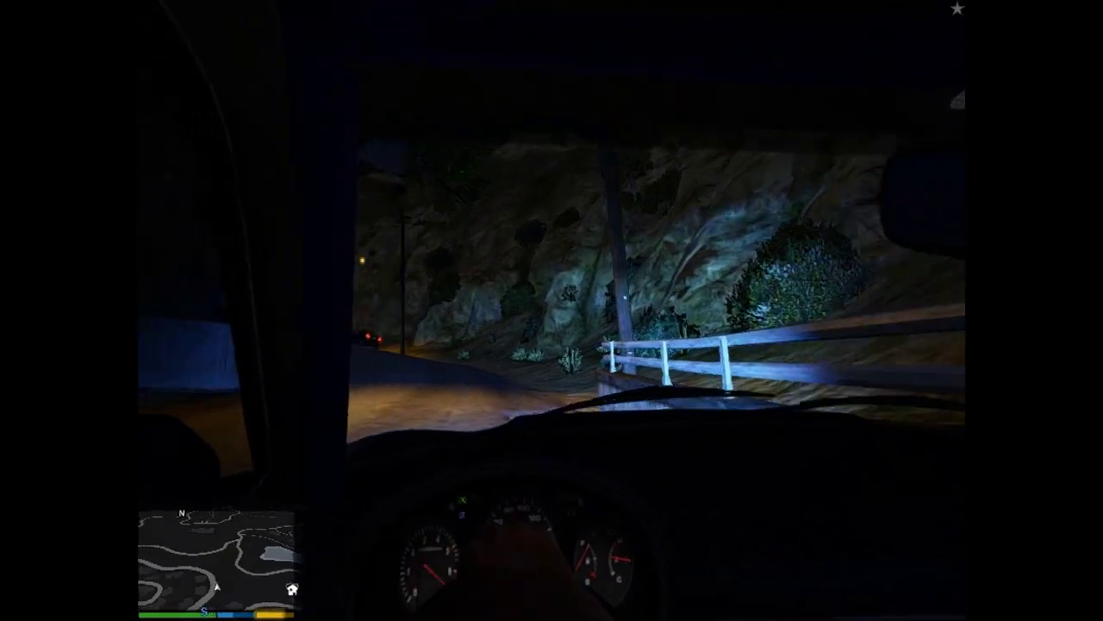
# Step: Return to the third-person camera and keep following the winding hillside road past other traffic
pyautogui.press('v')
pyautogui.press('w')
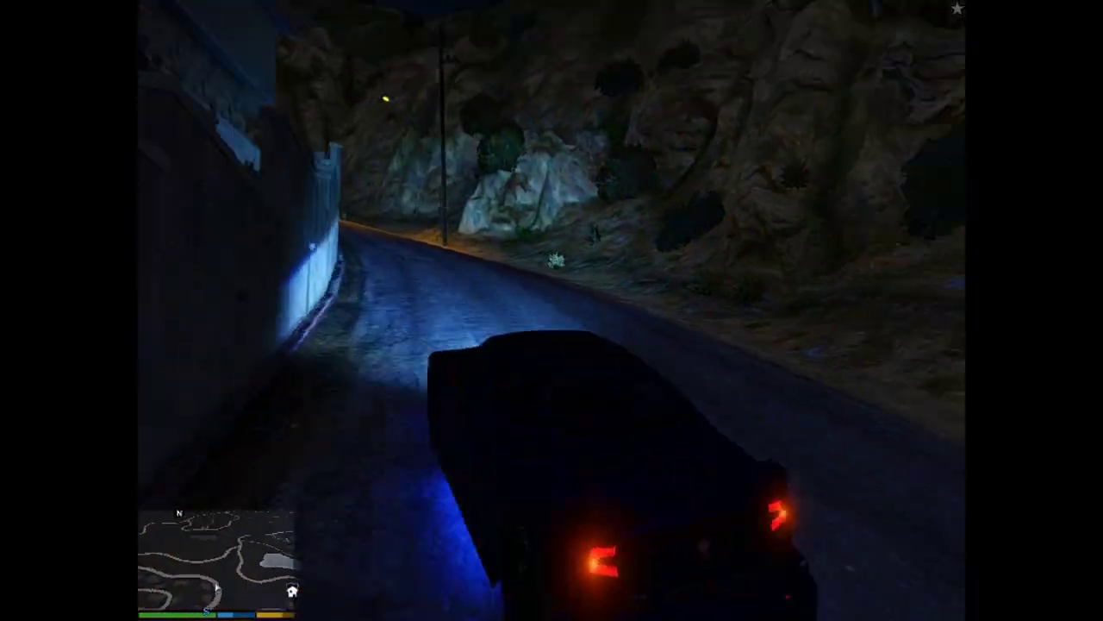
pyautogui.press('a')
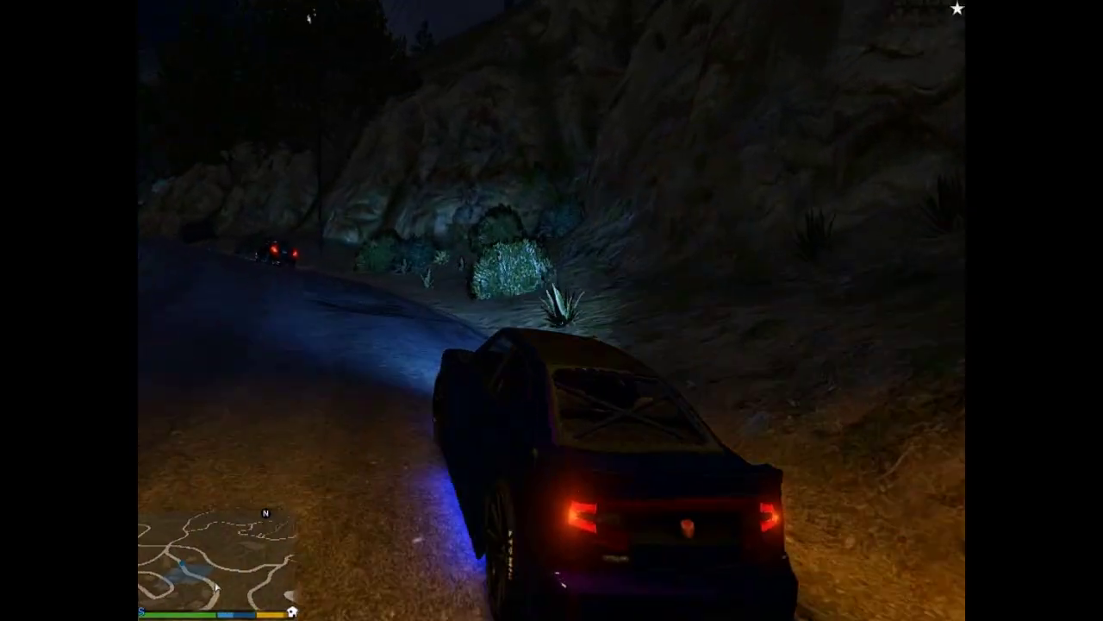
pyautogui.press('a')
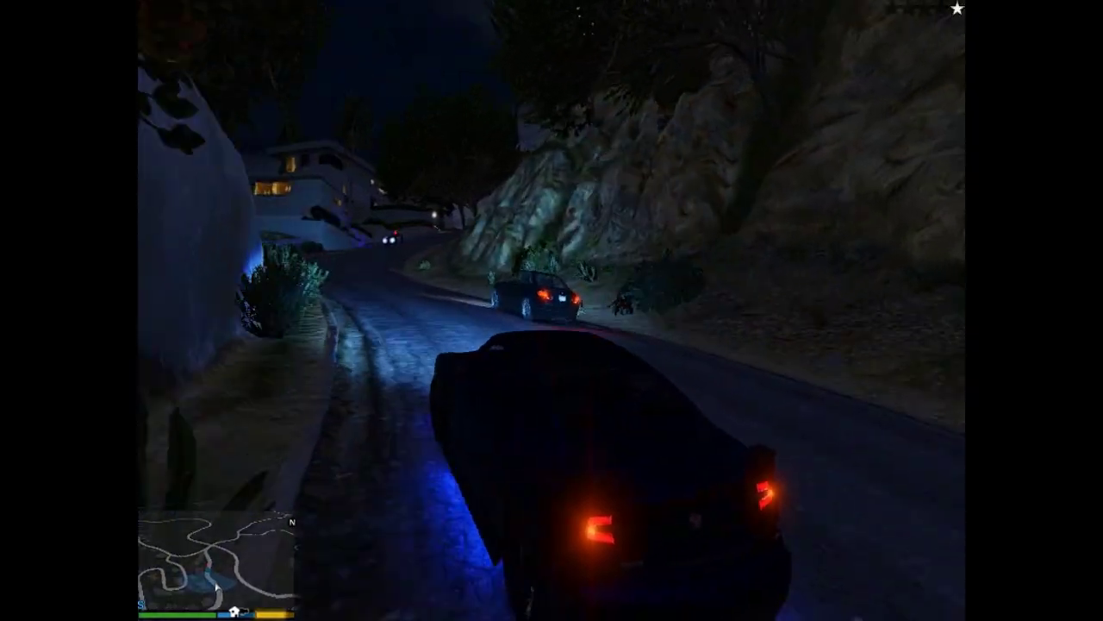
pyautogui.press('a')
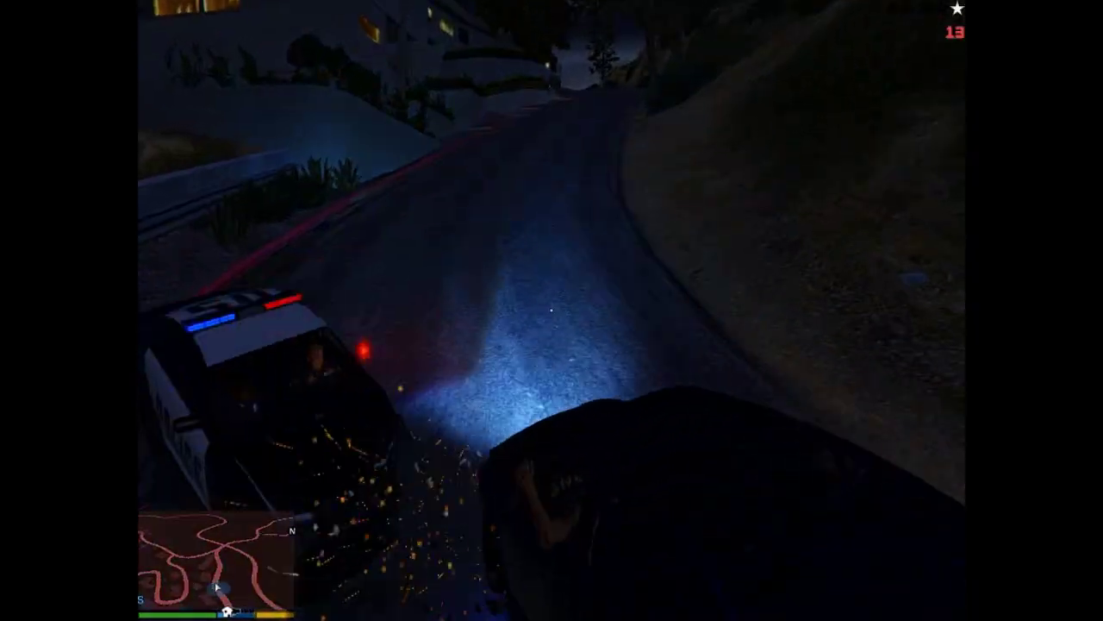
# Step: Throw a grenade from the car at the police car alongside, reverse and drive on
pyautogui.click(551, 310)
pyautogui.press('s')
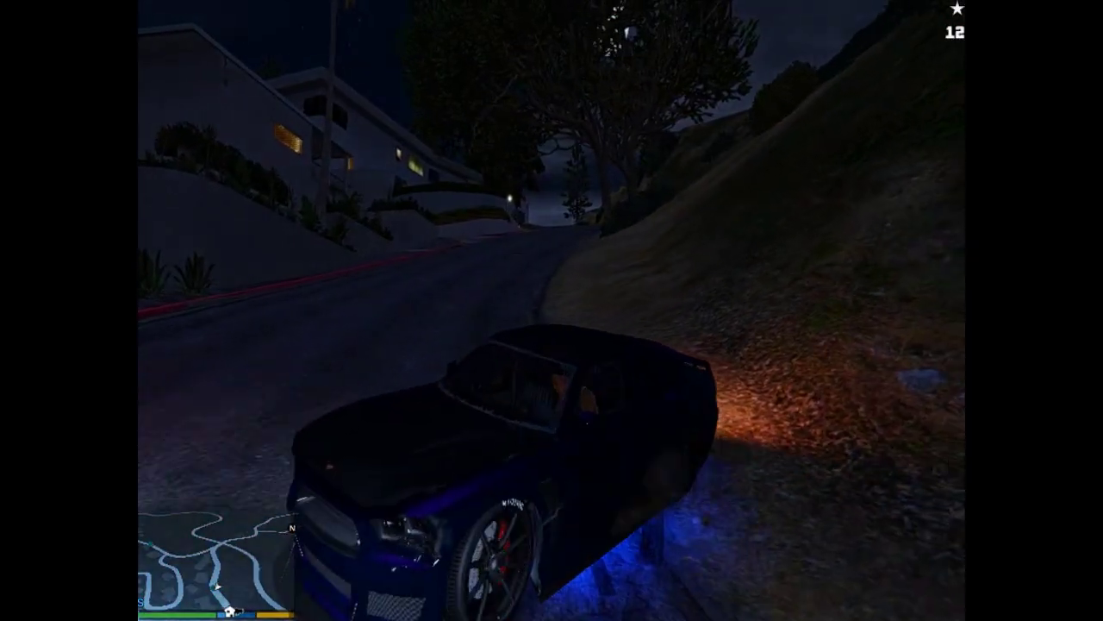
pyautogui.press('w')
pyautogui.press('w')
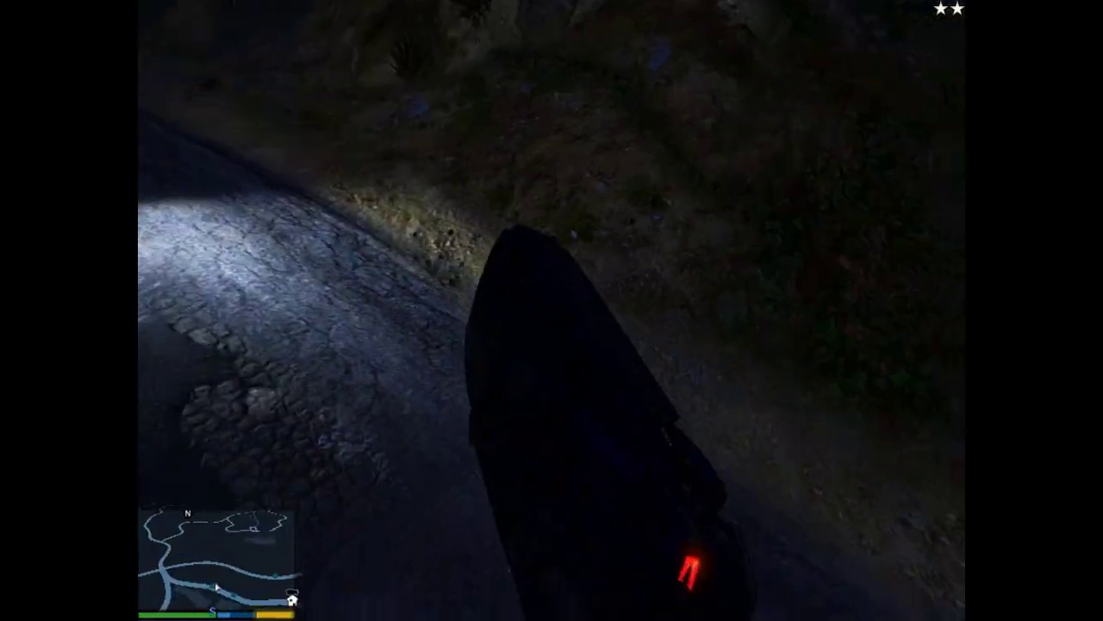
# Step: Evade the police car and continue along the walled hill road
pyautogui.press('w')
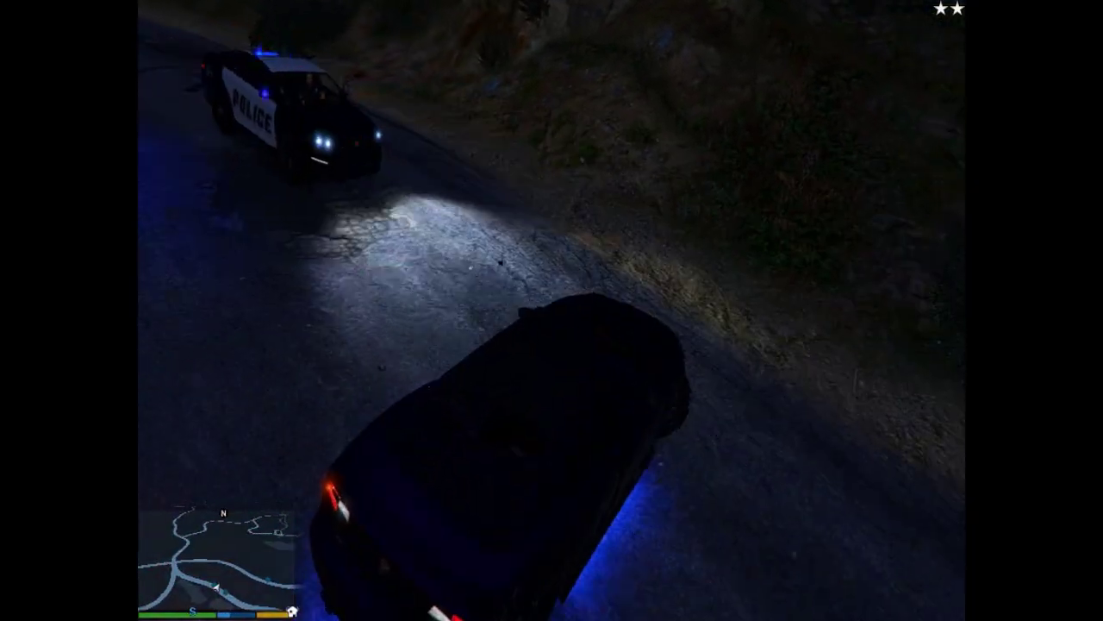
pyautogui.press('a')
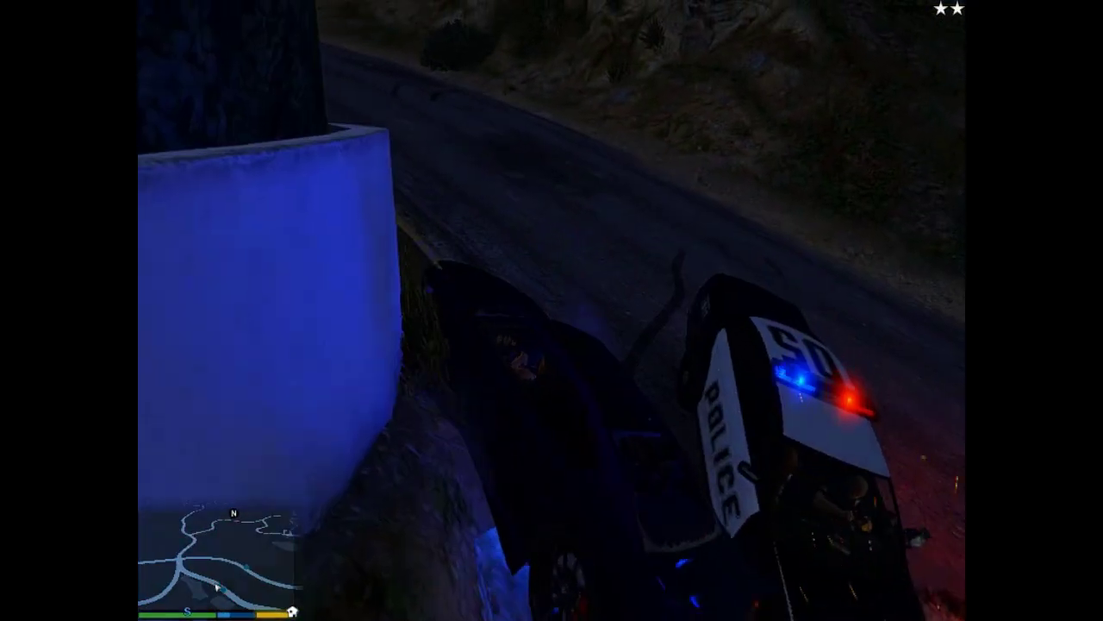
pyautogui.press('w')
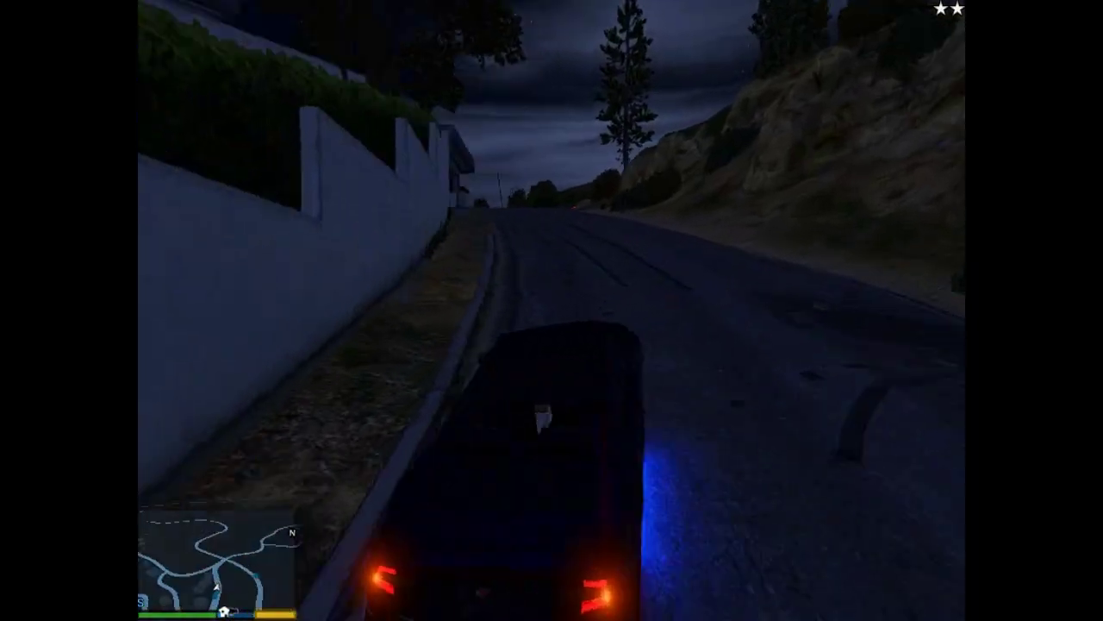
pyautogui.press('d')
pyautogui.press('a')
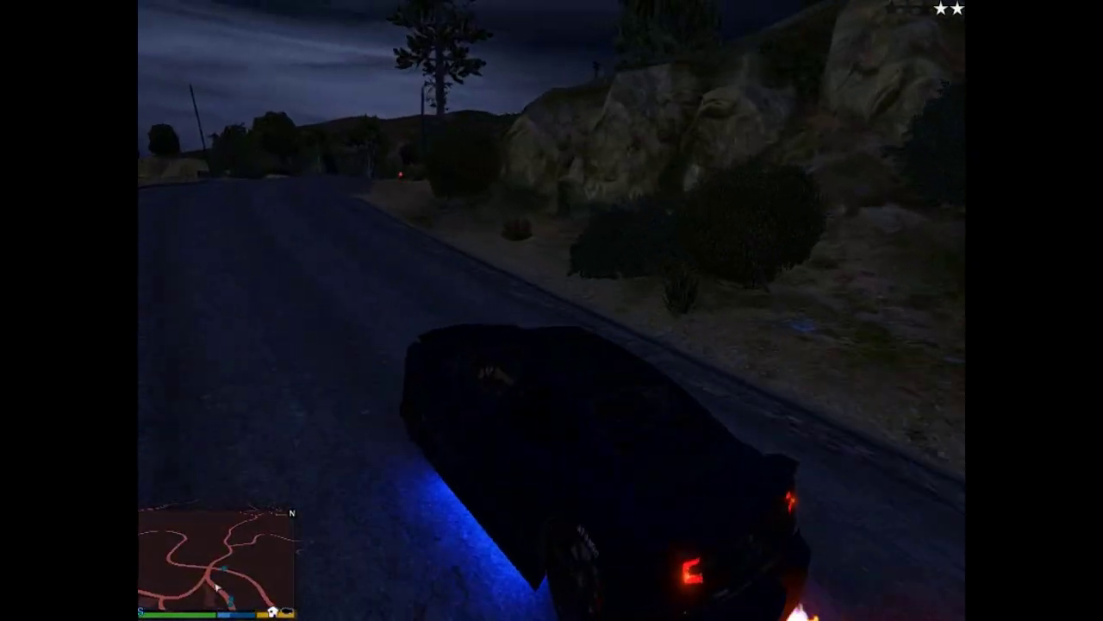
# Step: Turn off North Sheldon Ave and drive the car down the grassy slope into the trees
pyautogui.press('s')
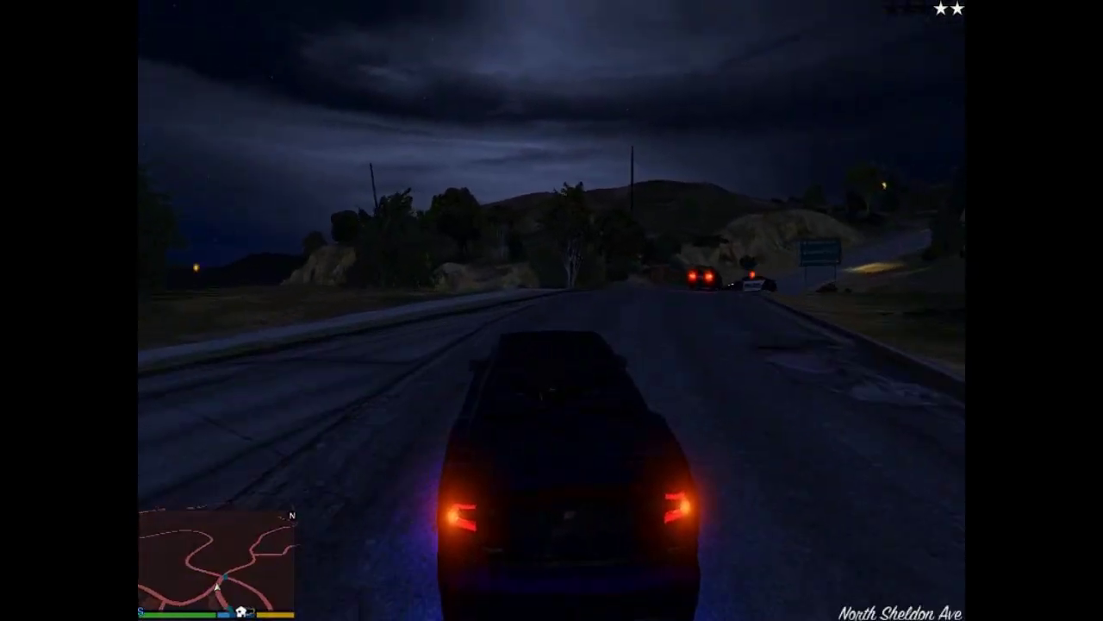
pyautogui.press('a')
pyautogui.press('a')
pyautogui.press('w')
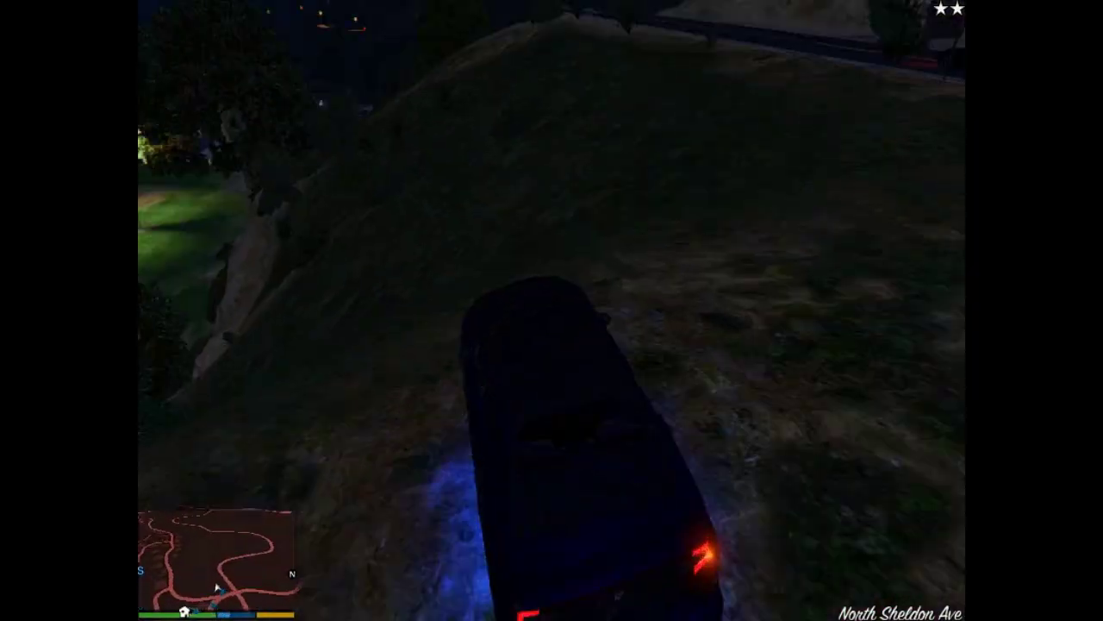
pyautogui.press('w')
pyautogui.press('a')
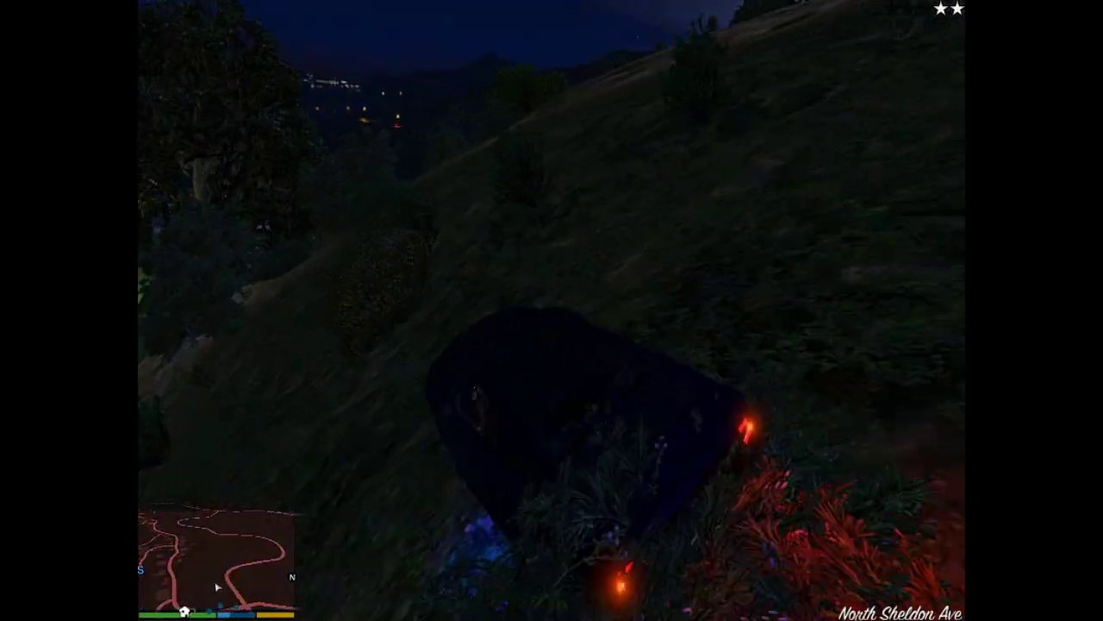
pyautogui.press('w')
pyautogui.press('a')
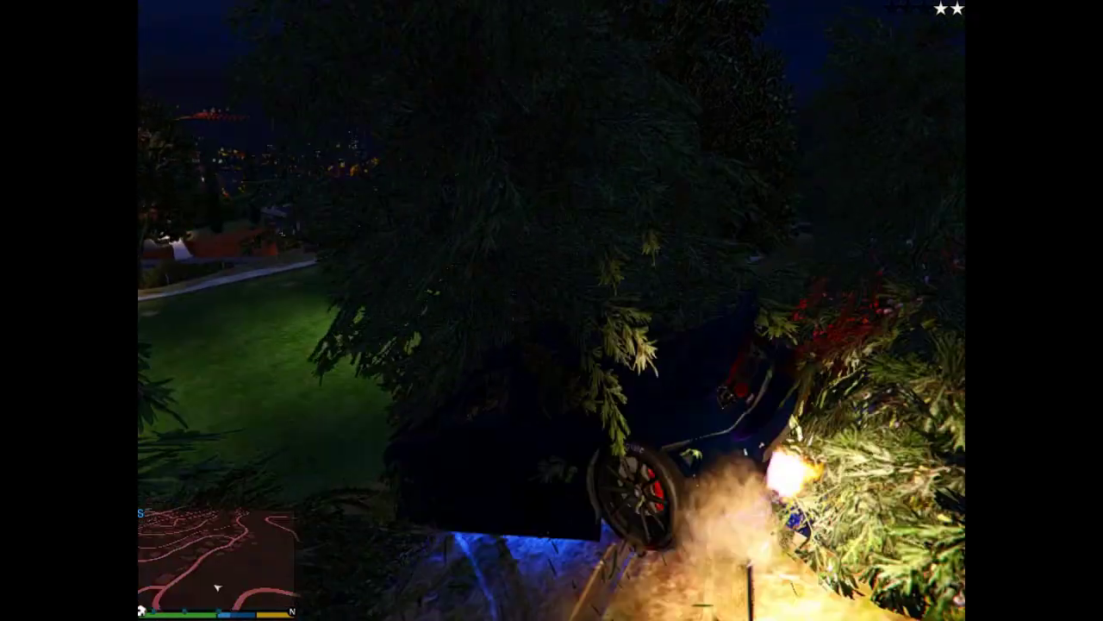
# Step: Pause the game and open the Game section
pyautogui.press('Escape')
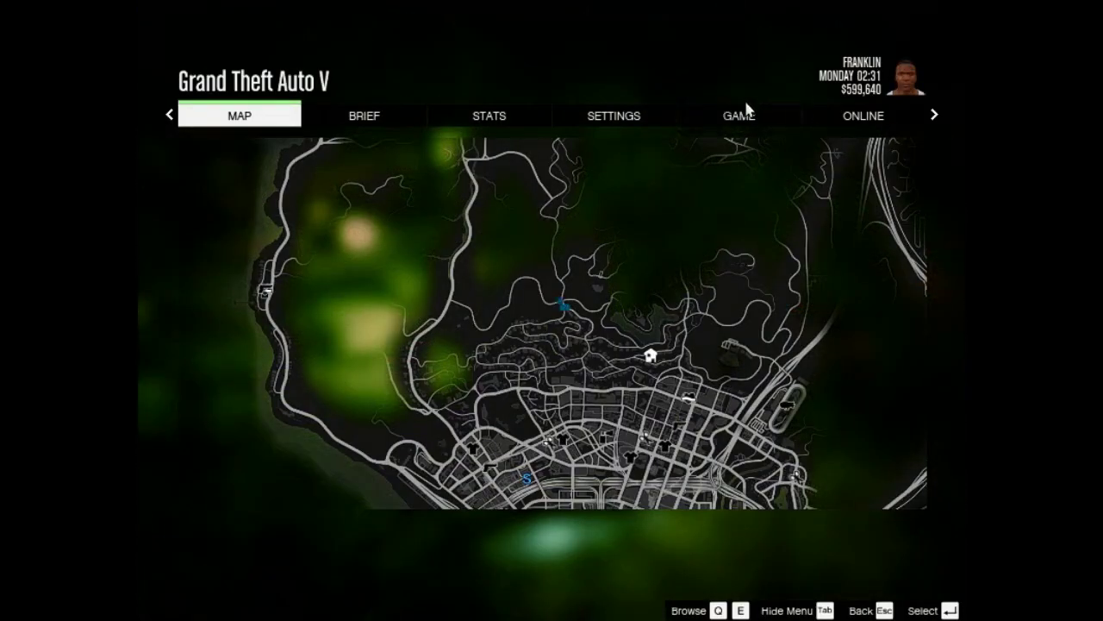
pyautogui.click(747, 110)
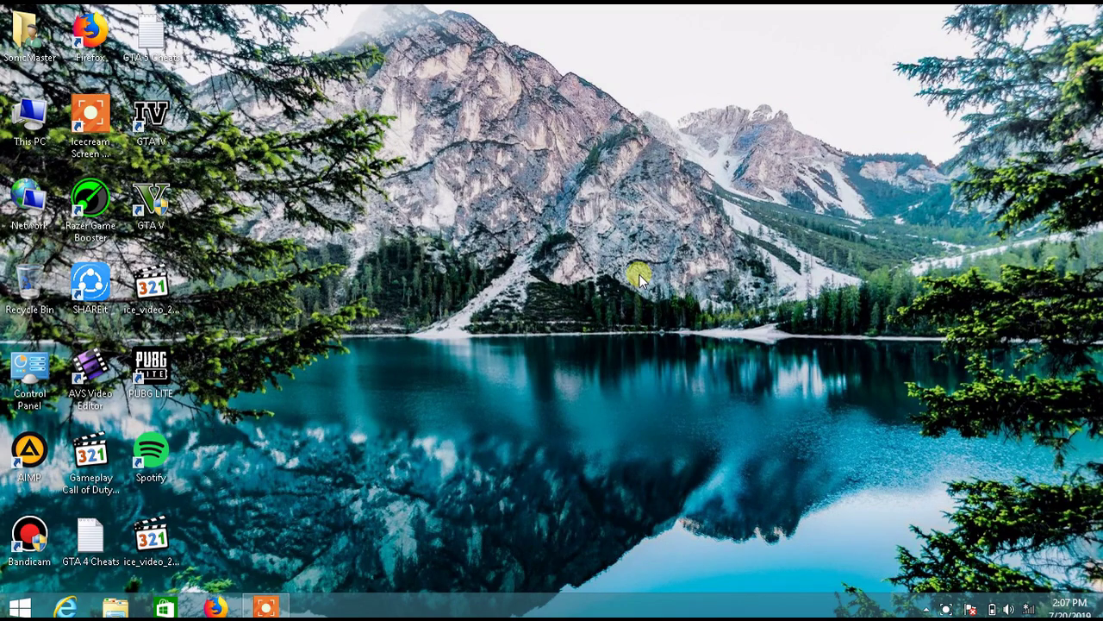
# Step: Open the system properties of This PC, check the processor and memory details, and close them
pyautogui.rightClick(29, 123)
pyautogui.click(64, 285)
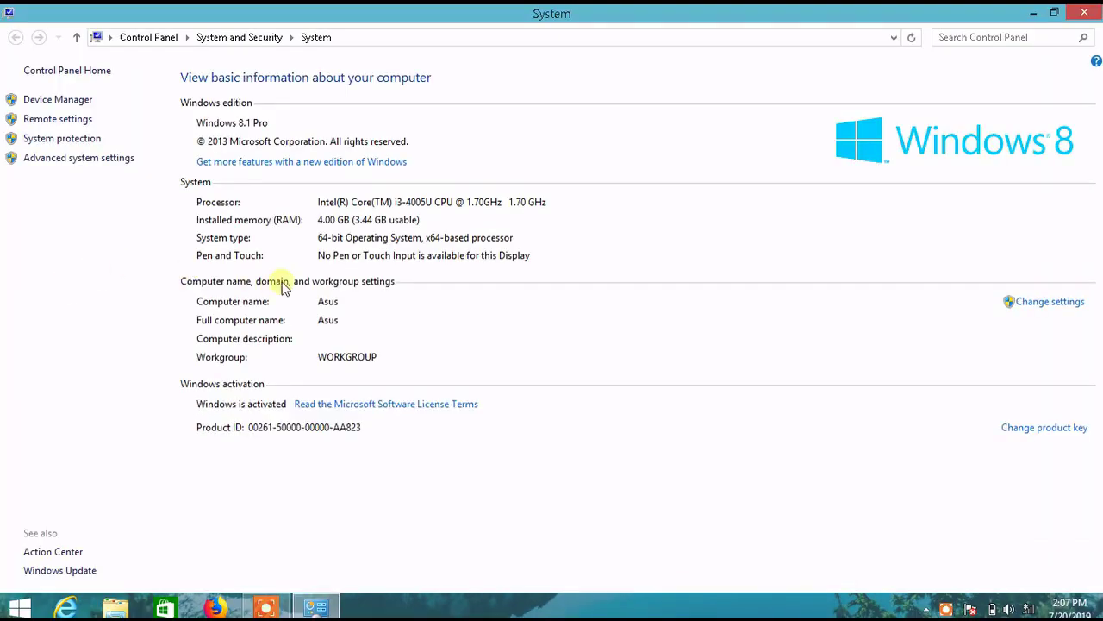
pyautogui.click(397, 202)
pyautogui.click(1085, 12)
# Step: Open the advanced display settings from the screen resolution options to check the graphics adapter and its memory
pyautogui.rightClick(734, 161)
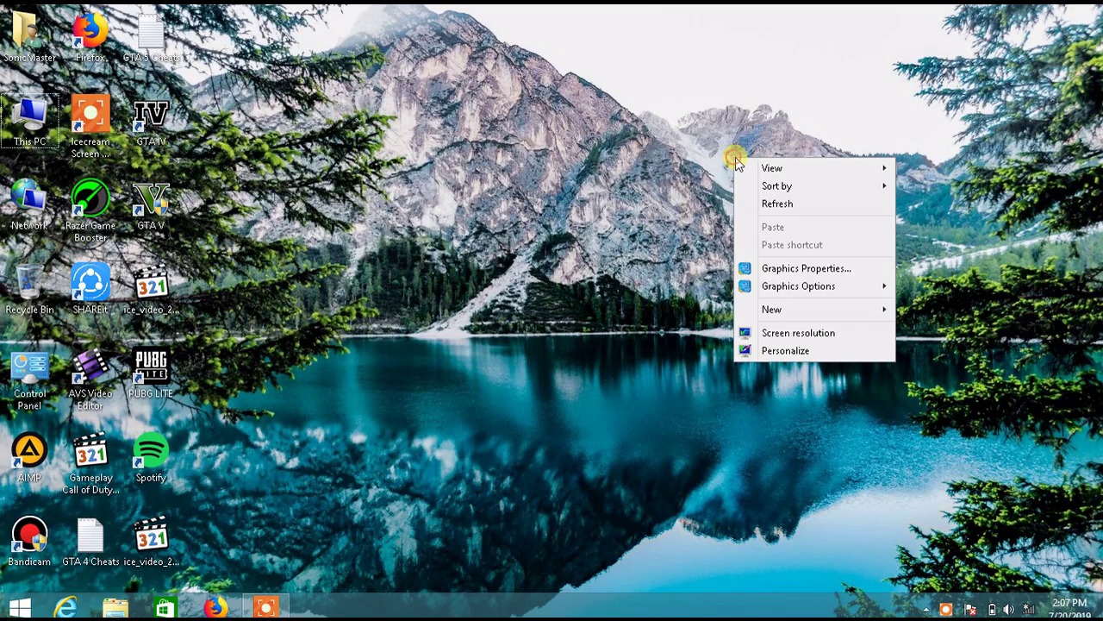
pyautogui.click(807, 337)
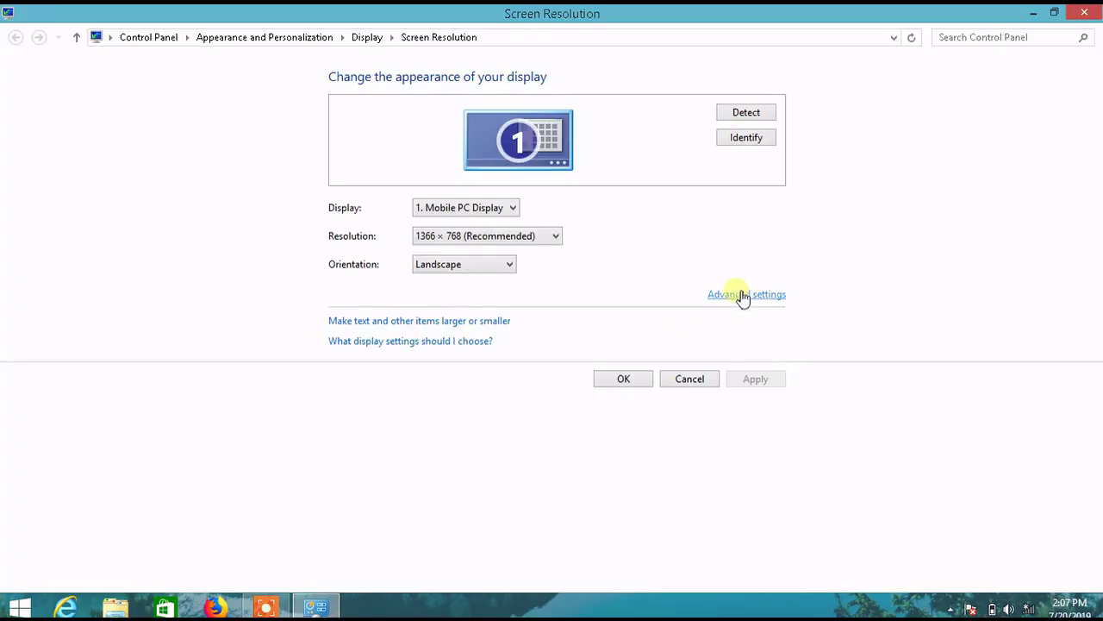
pyautogui.click(743, 295)
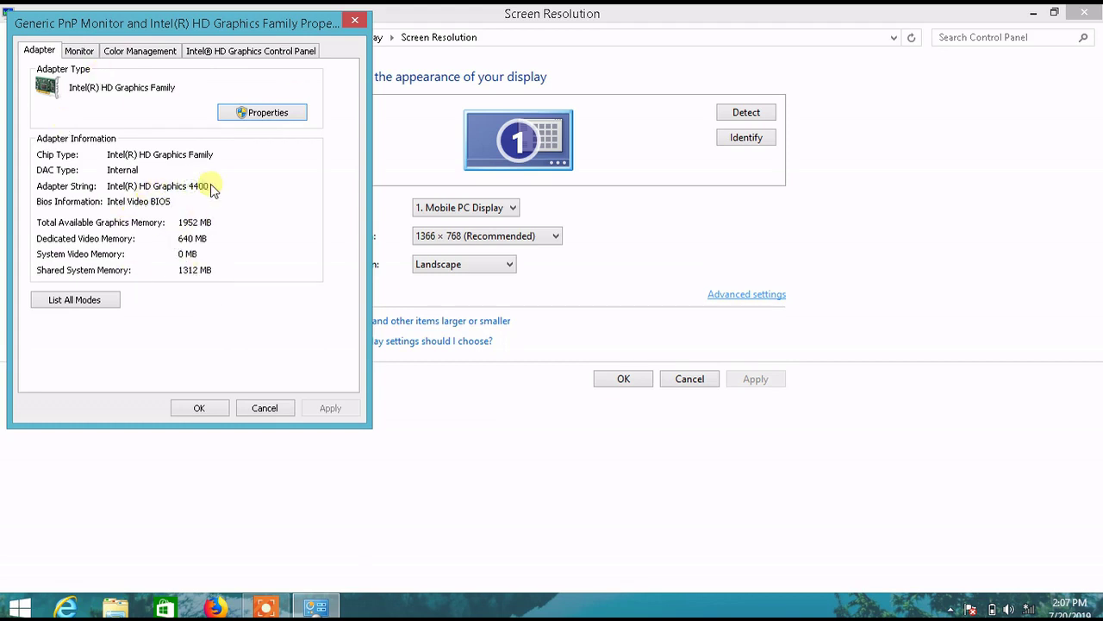
# Step: Close the graphics adapter properties and the Screen Resolution window, and refresh the desktop several times
pyautogui.click(356, 19)
pyautogui.click(1085, 12)
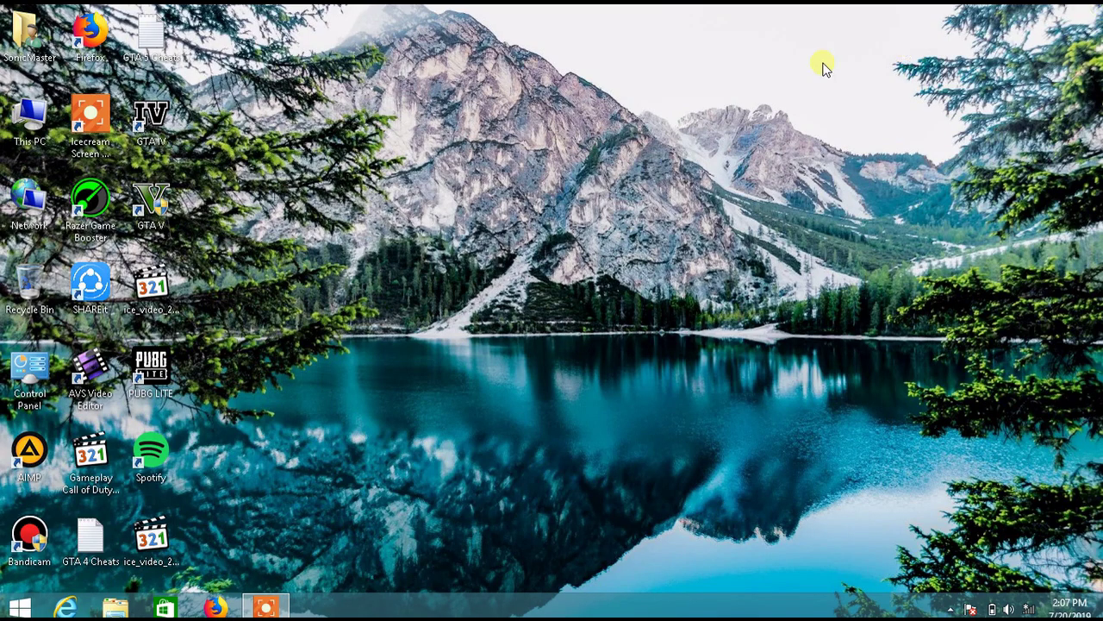
pyautogui.rightClick(825, 64)
pyautogui.click(867, 110)
pyautogui.rightClick(768, 107)
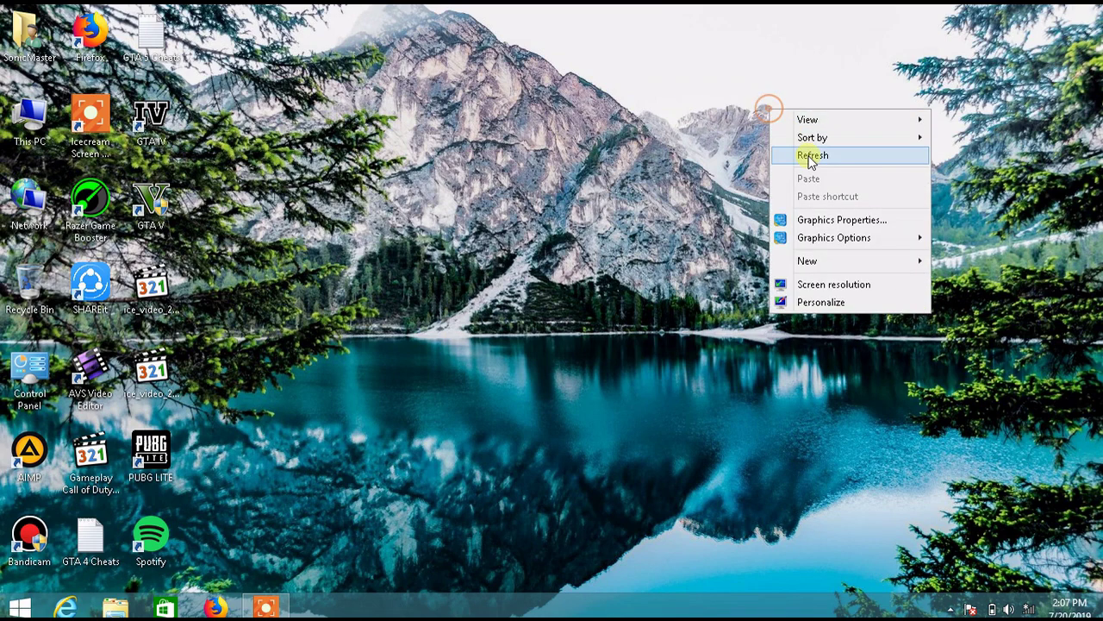
pyautogui.click(811, 156)
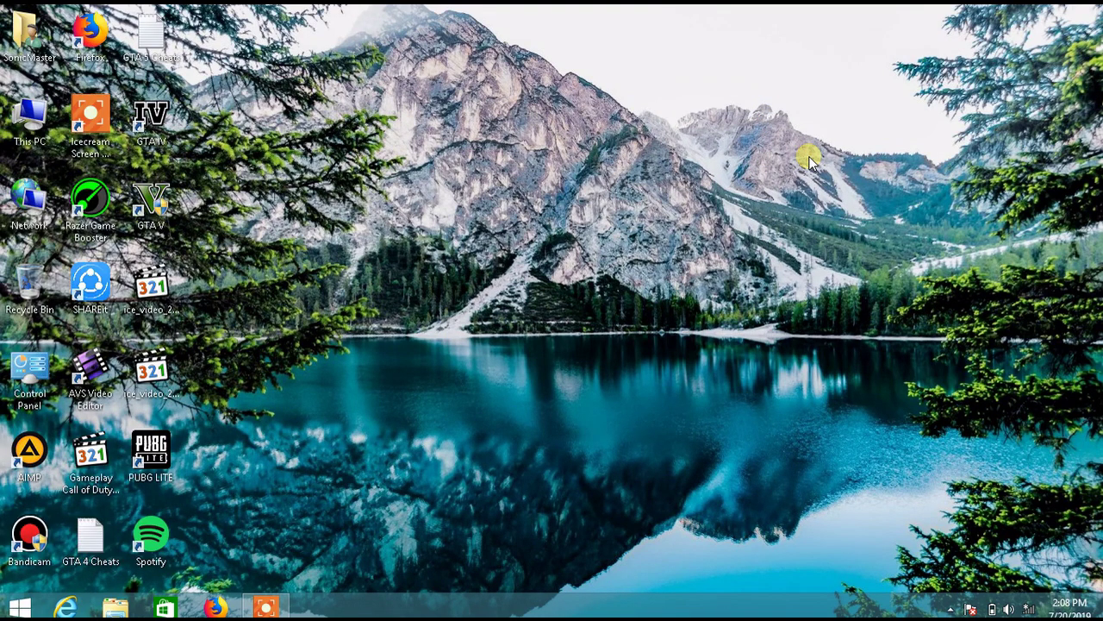
pyautogui.rightClick(809, 157)
pyautogui.click(834, 204)
pyautogui.rightClick(833, 198)
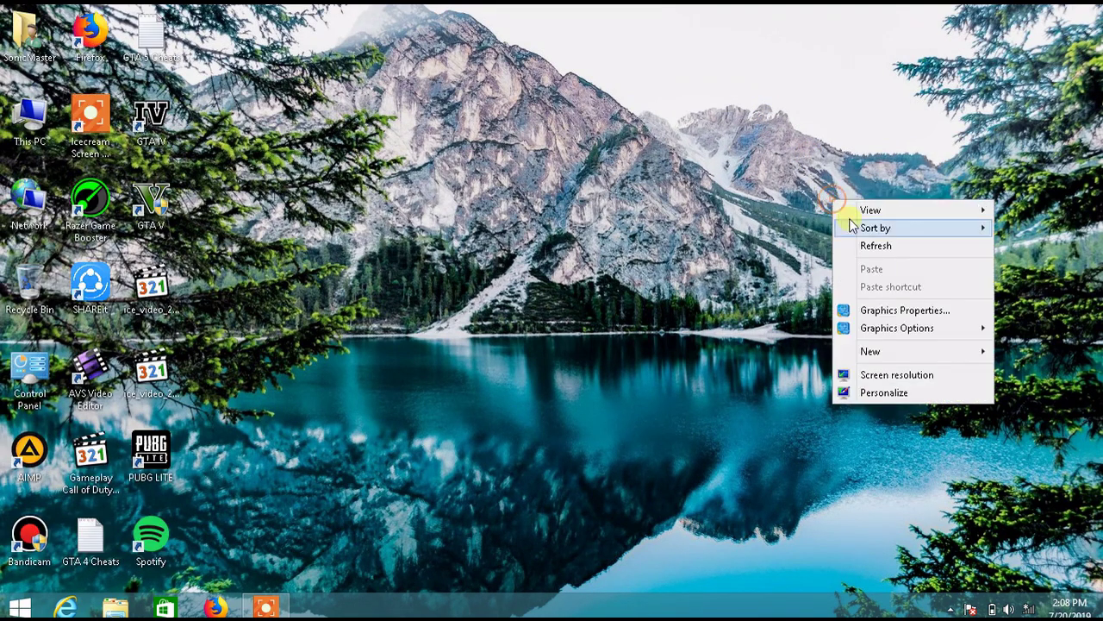
pyautogui.click(858, 246)
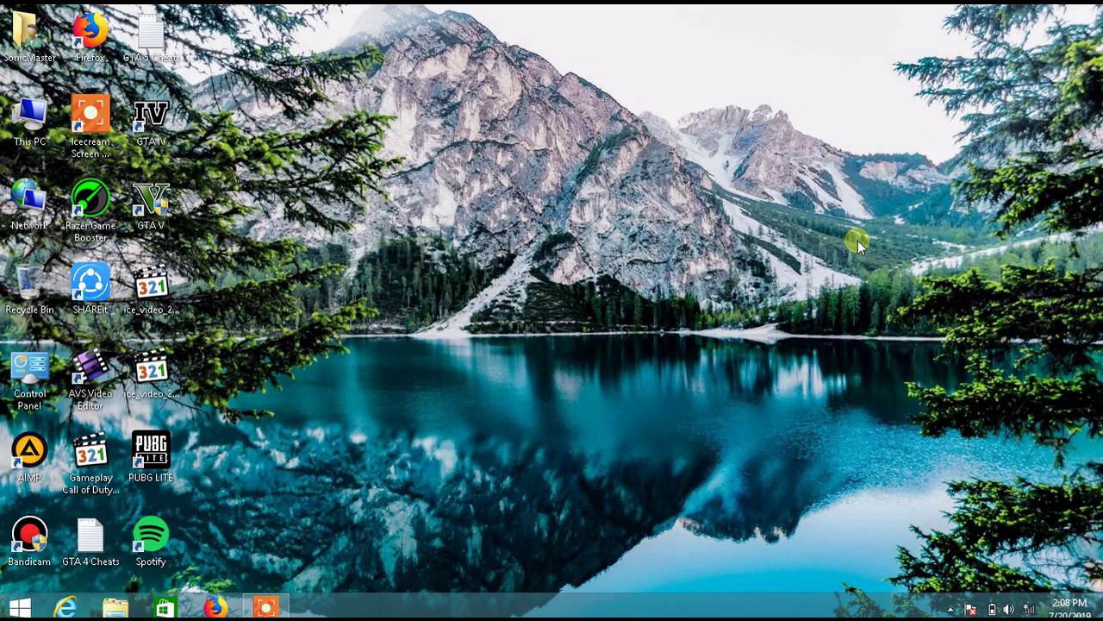
# Step: Open the performance options from This PC's advanced system settings and accept Adjust for best performance for the visual effects
pyautogui.rightClick(32, 130)
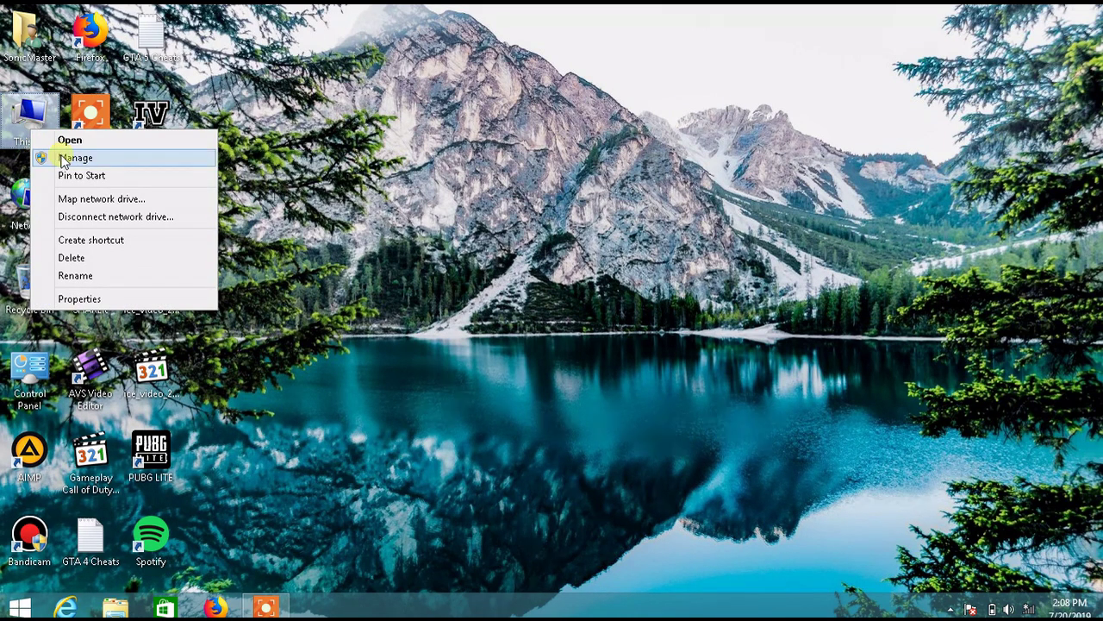
pyautogui.click(92, 300)
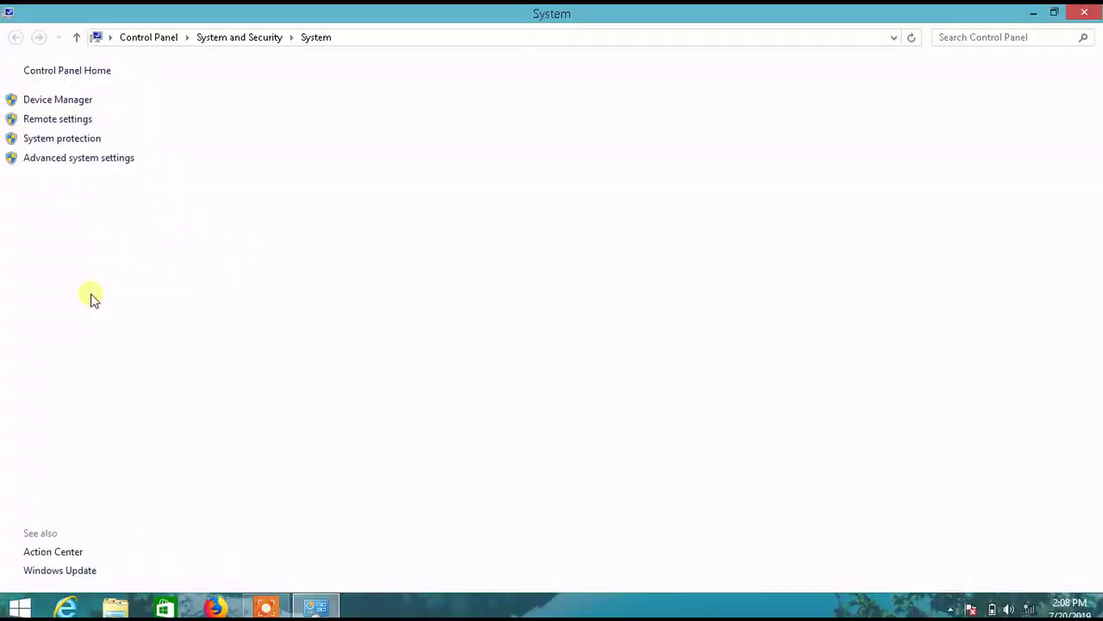
pyautogui.click(78, 161)
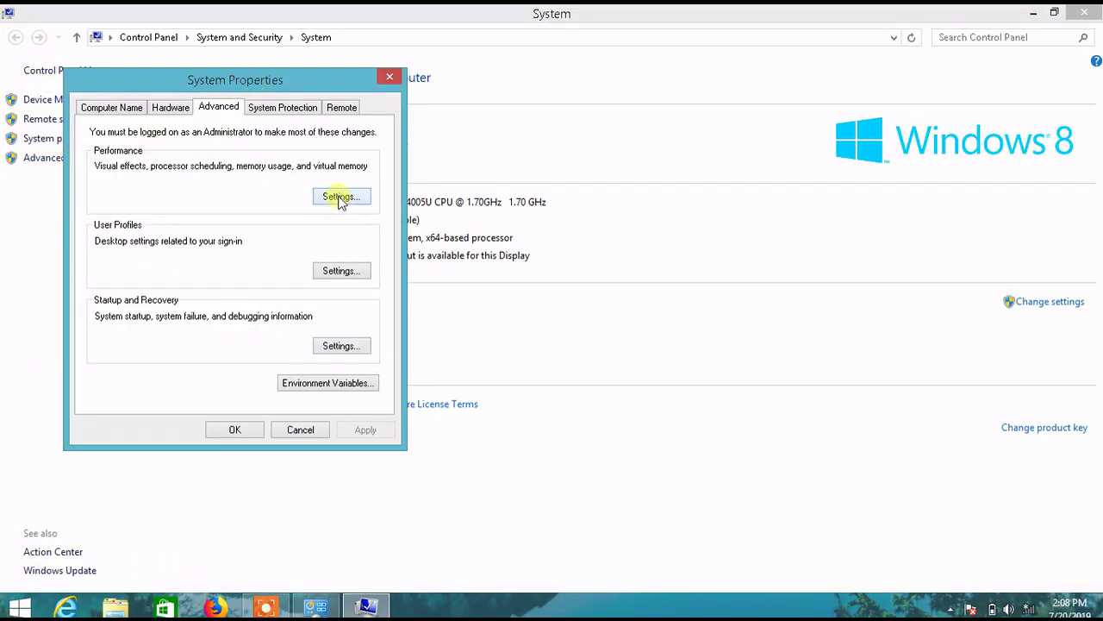
pyautogui.click(340, 198)
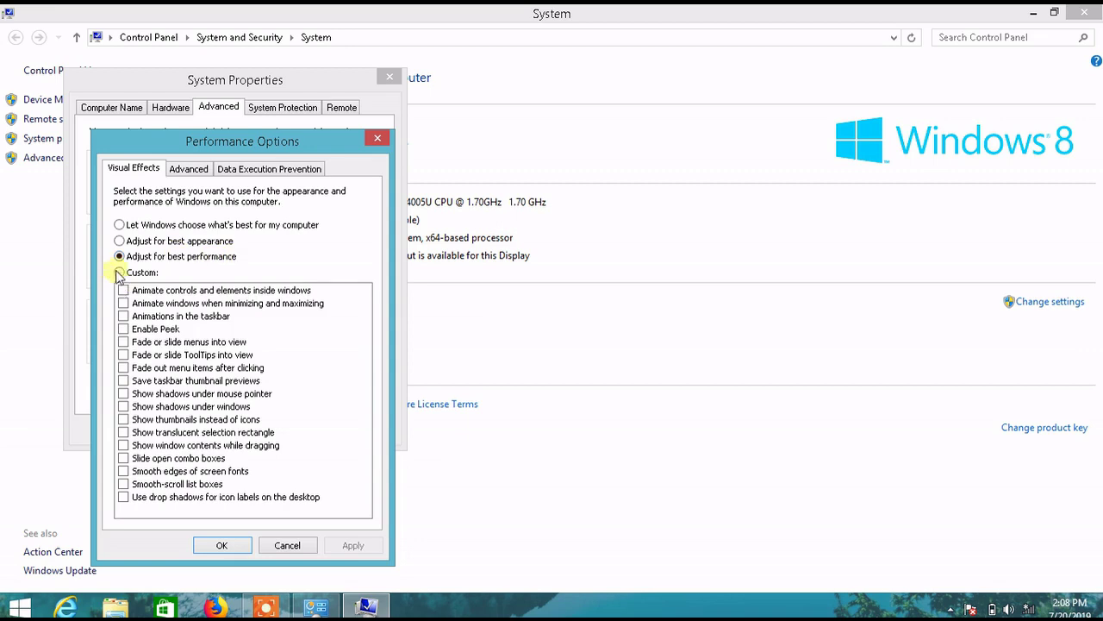
pyautogui.click(223, 545)
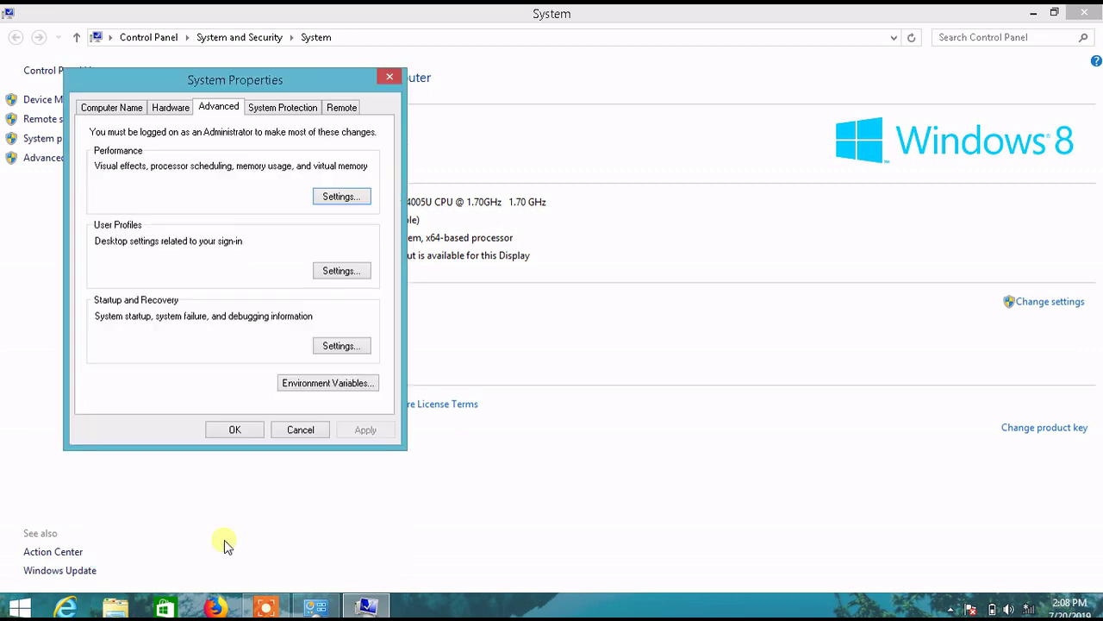
# Step: Set the visual effects to Let Windows choose what's best for my computer and close all system windows
pyautogui.click(346, 202)
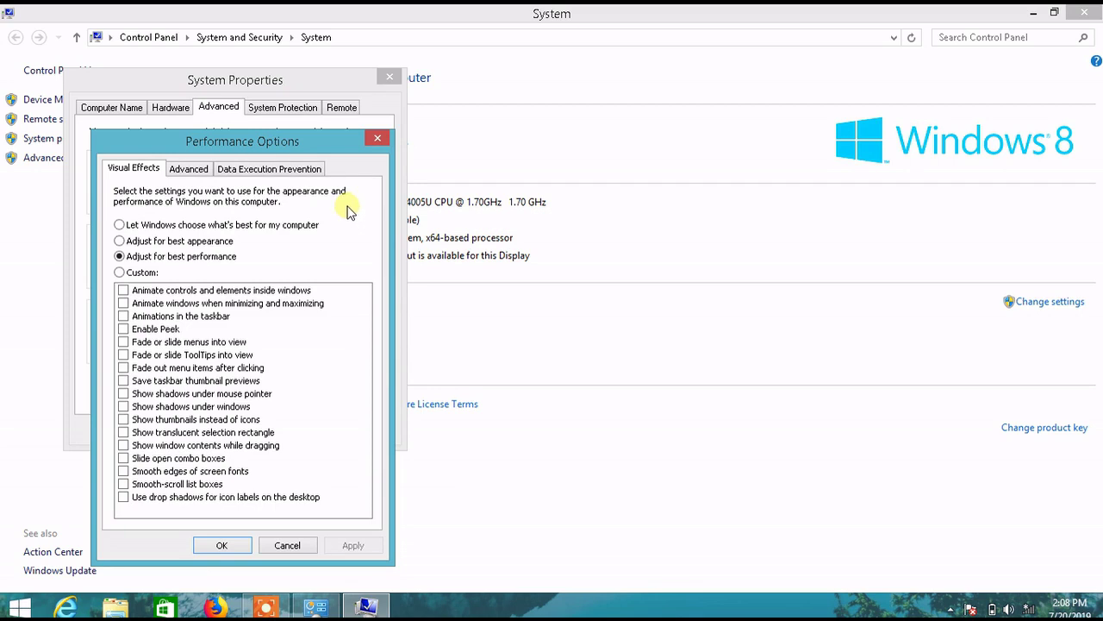
pyautogui.click(241, 225)
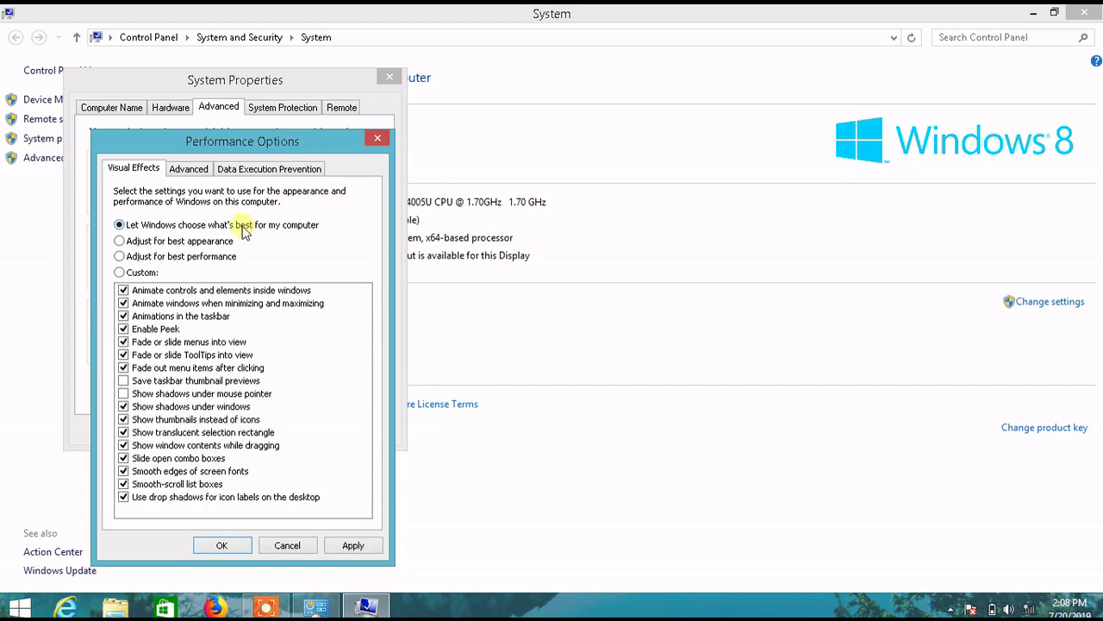
pyautogui.click(231, 548)
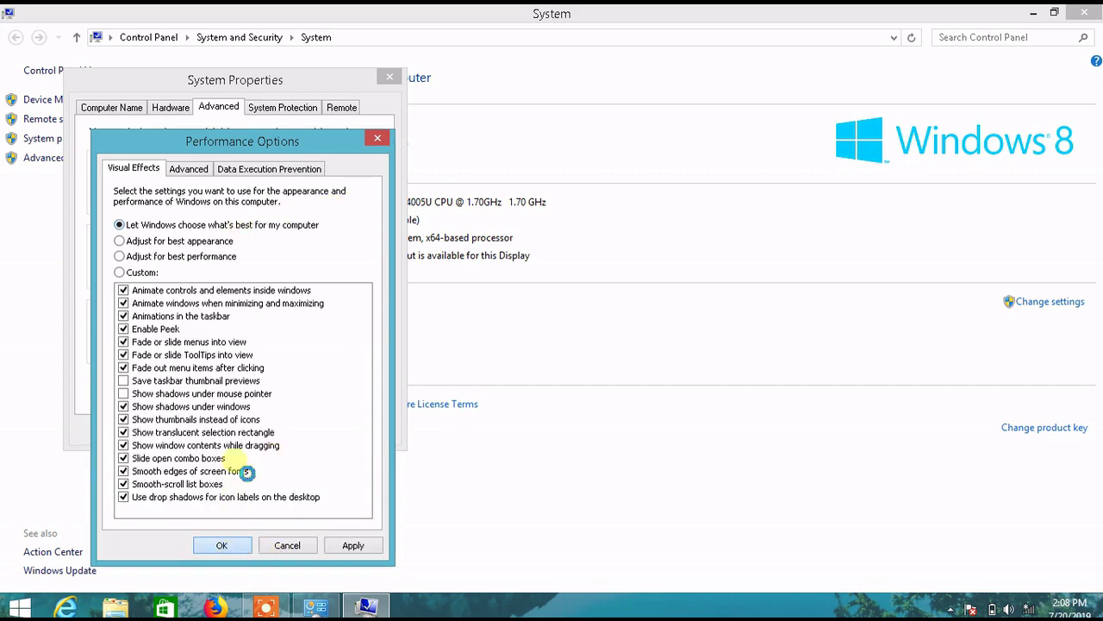
pyautogui.click(235, 430)
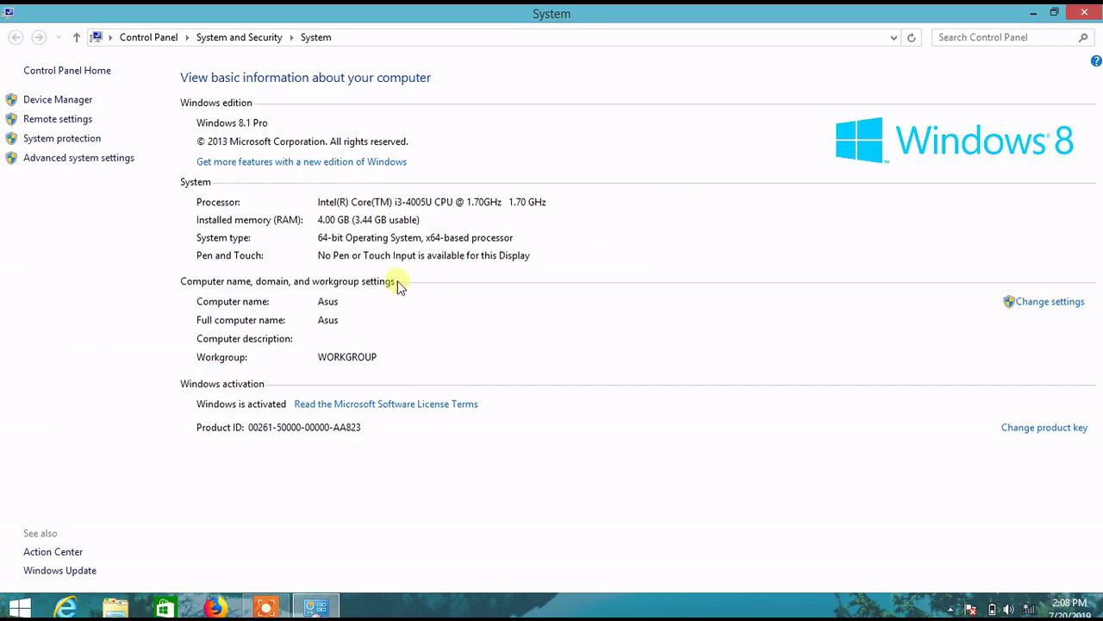
pyautogui.click(1084, 12)
# Step: Refresh the desktop twice
pyautogui.rightClick(732, 272)
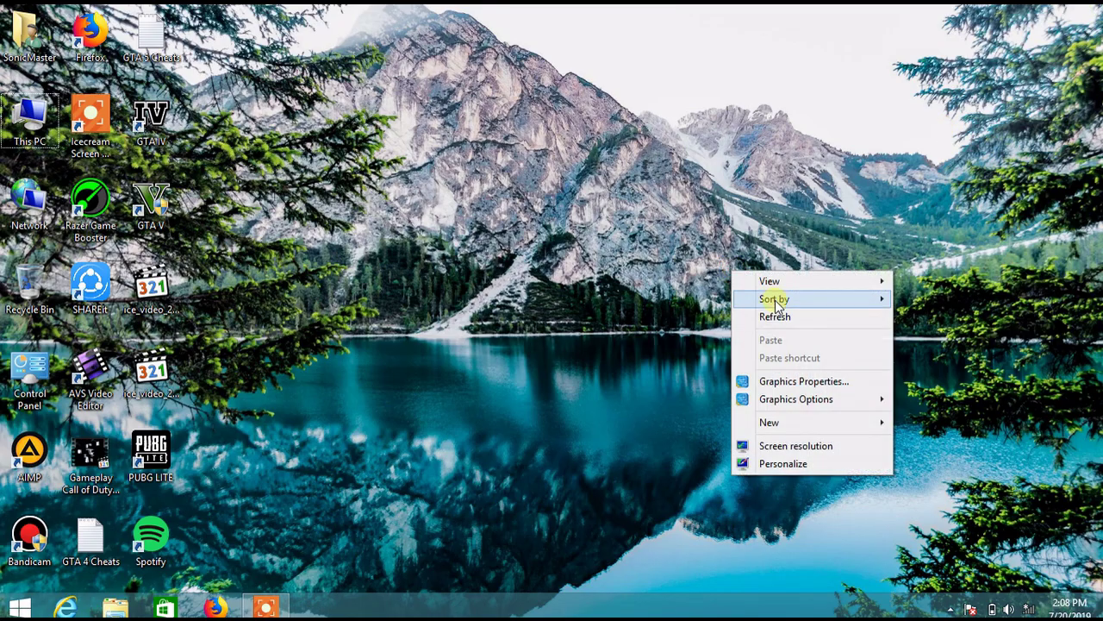
pyautogui.click(776, 321)
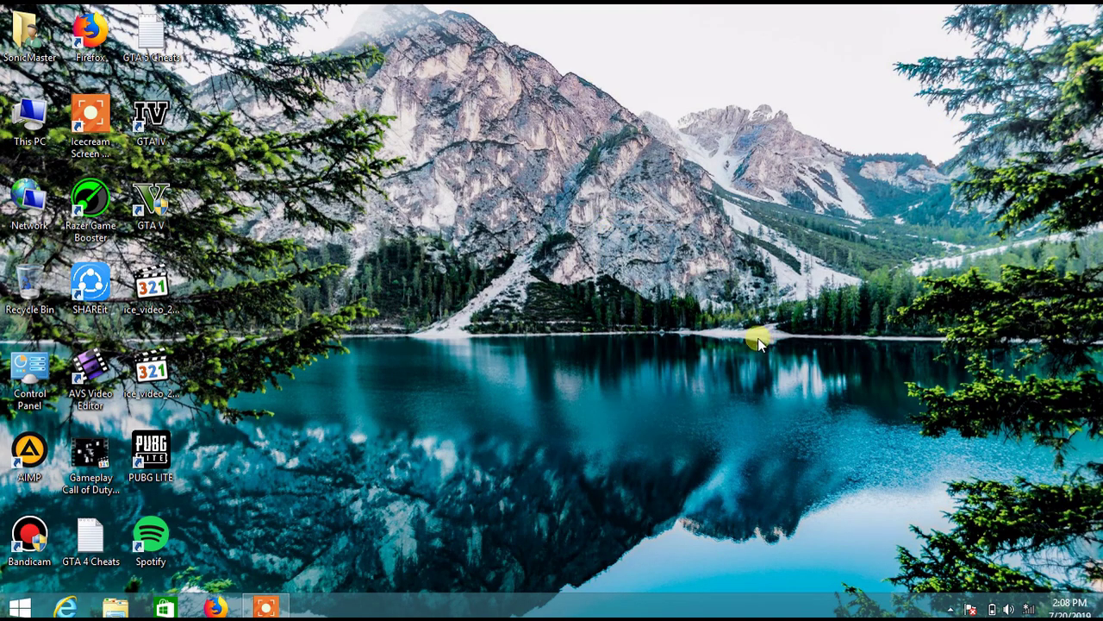
pyautogui.rightClick(738, 320)
pyautogui.click(780, 367)
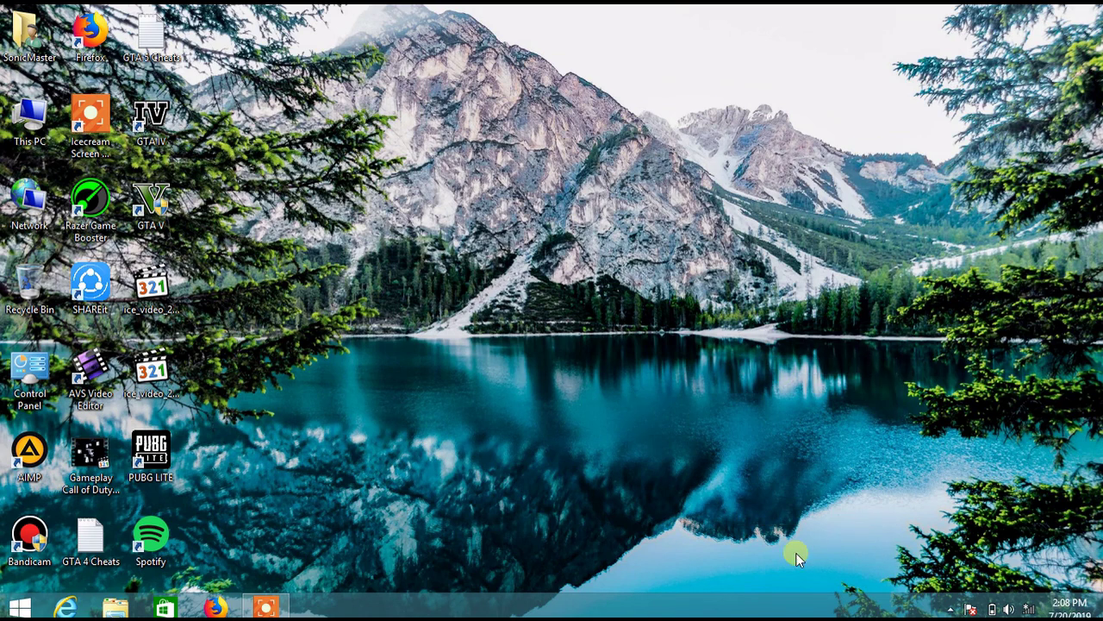
# Step: Find Power Options through a search for "power", select the Balanced plan, close the window and refresh the desktop
pyautogui.press('super')
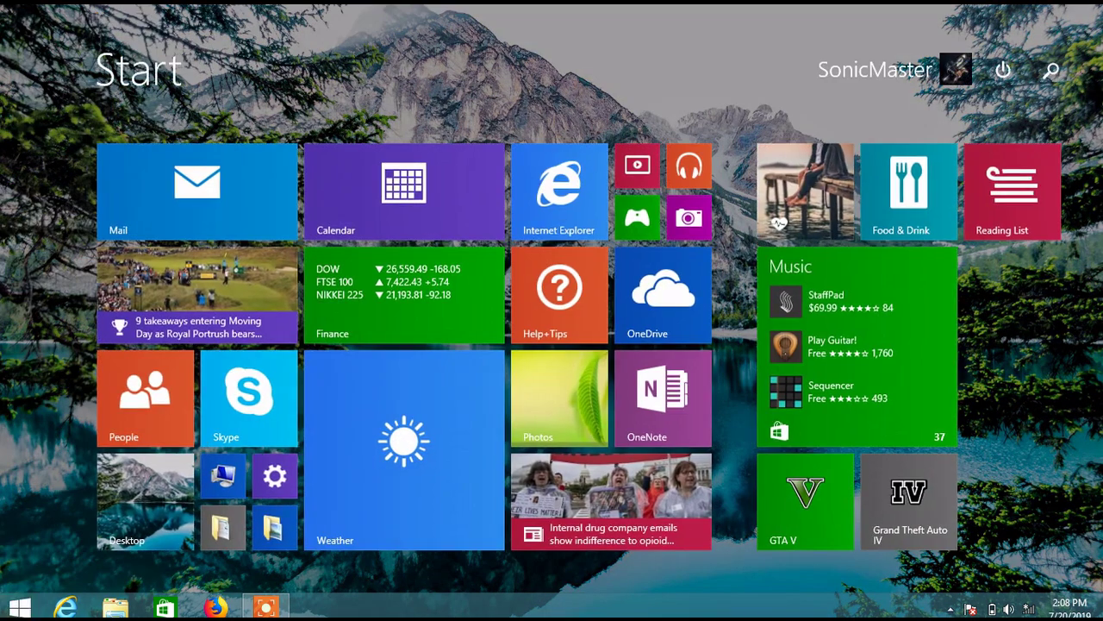
pyautogui.write('powerShell')
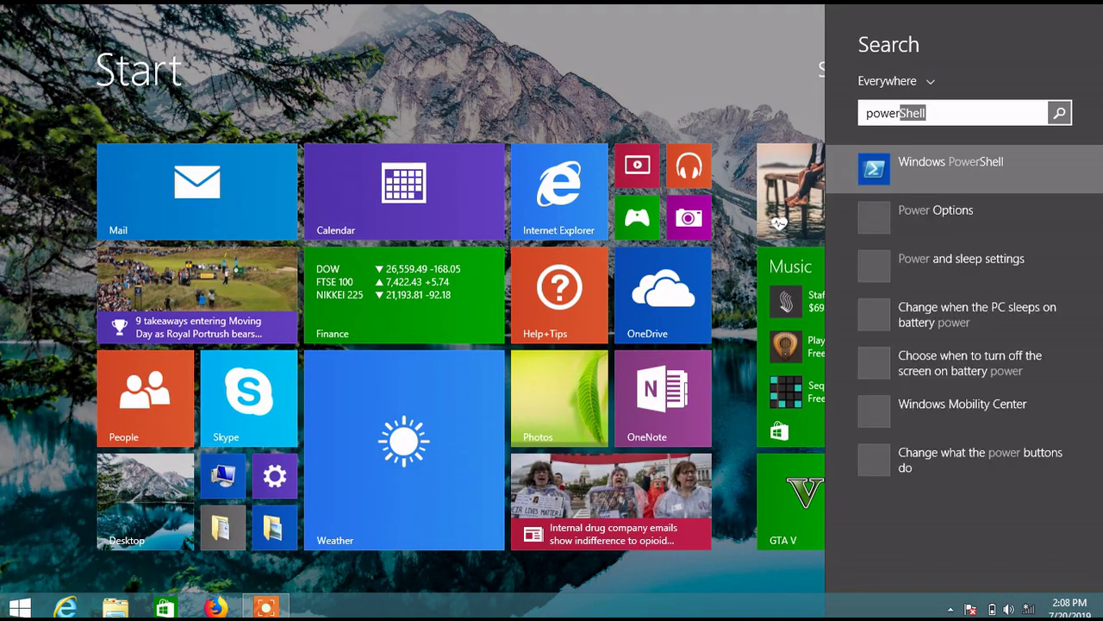
pyautogui.click(893, 235)
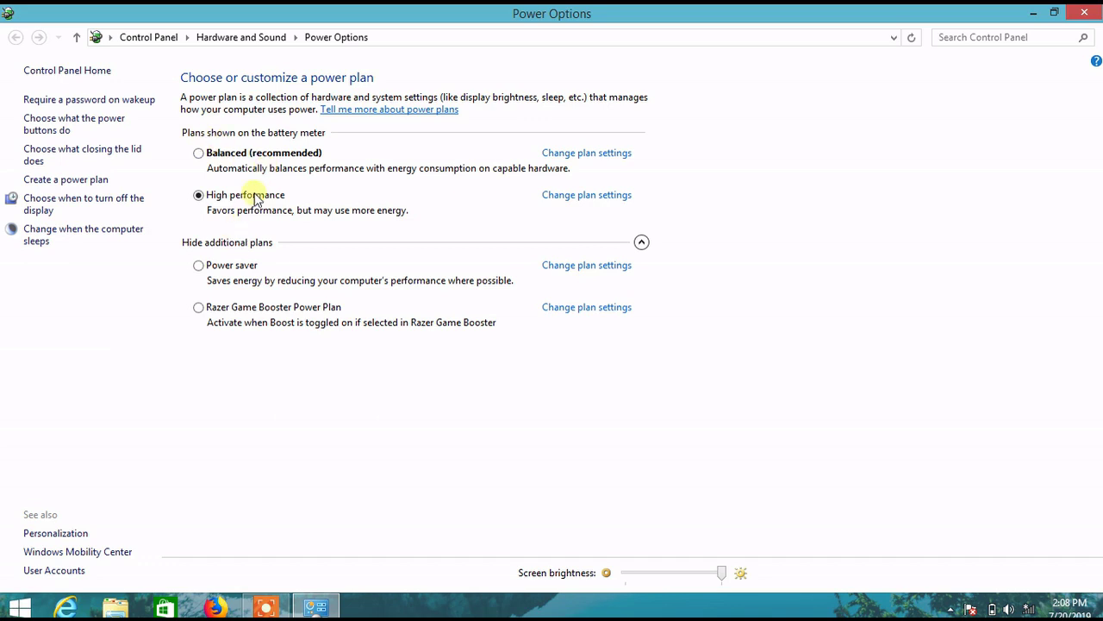
pyautogui.click(199, 154)
pyautogui.click(1084, 12)
pyautogui.rightClick(707, 212)
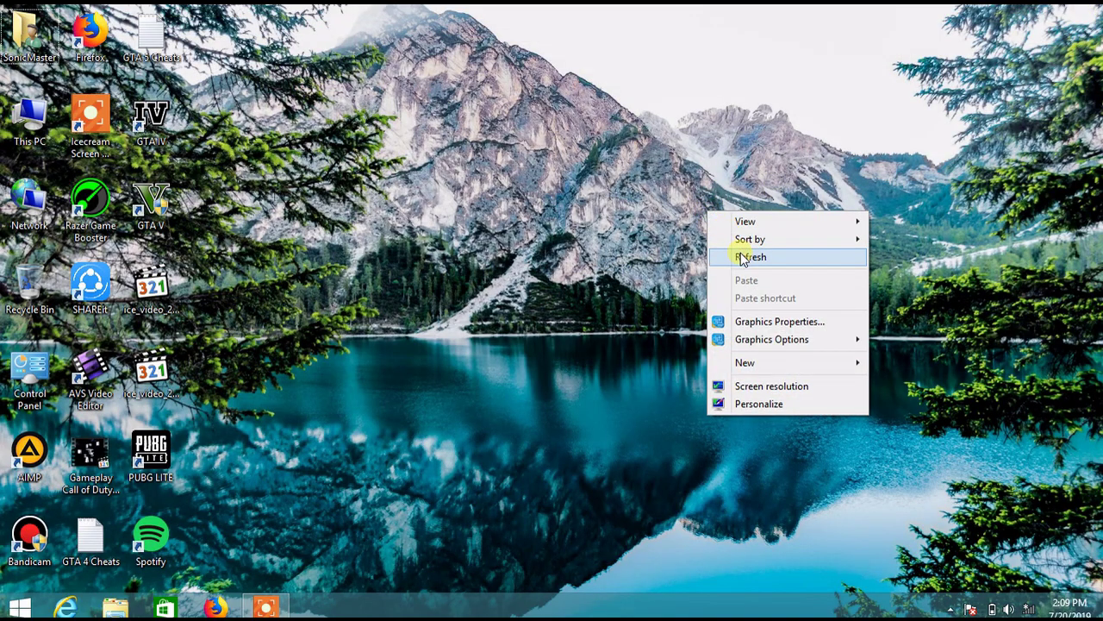
pyautogui.click(742, 256)
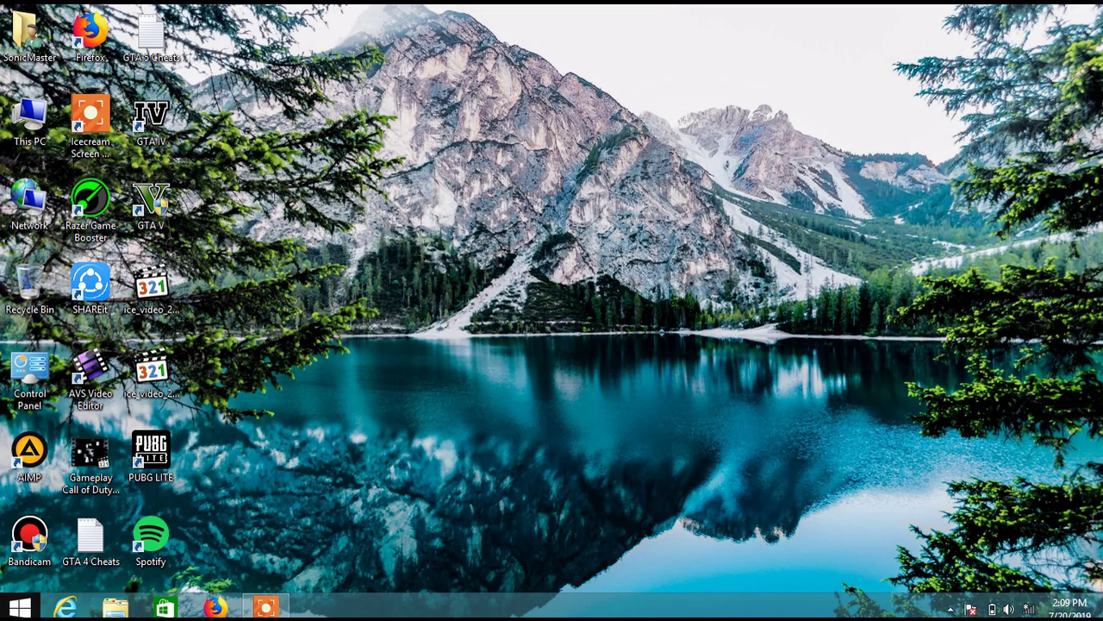
pyautogui.click(18, 608)
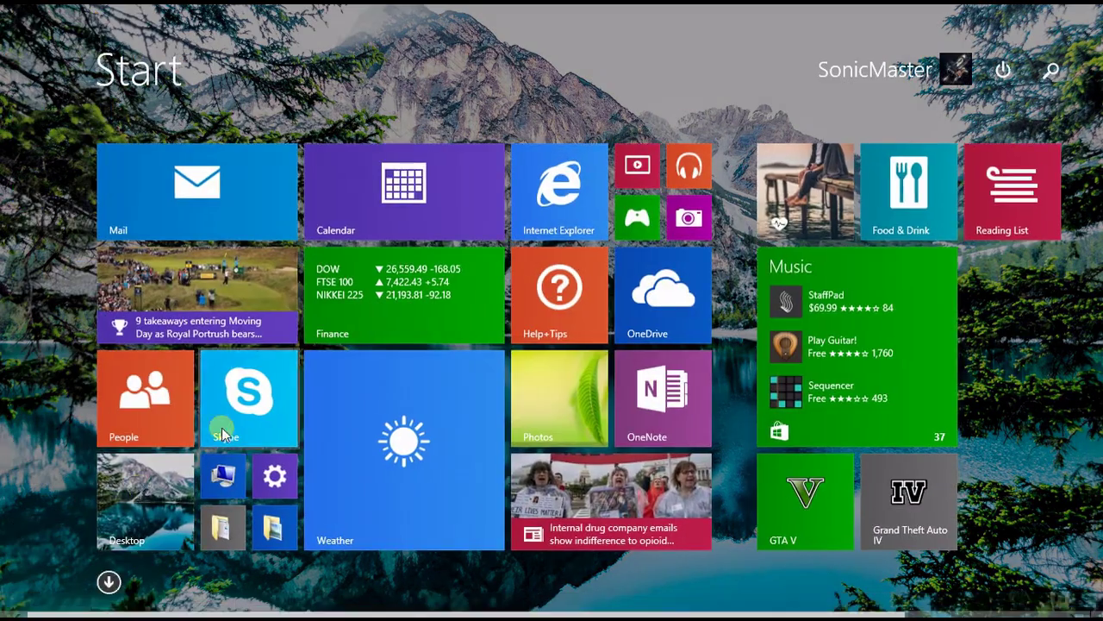
pyautogui.click(1050, 71)
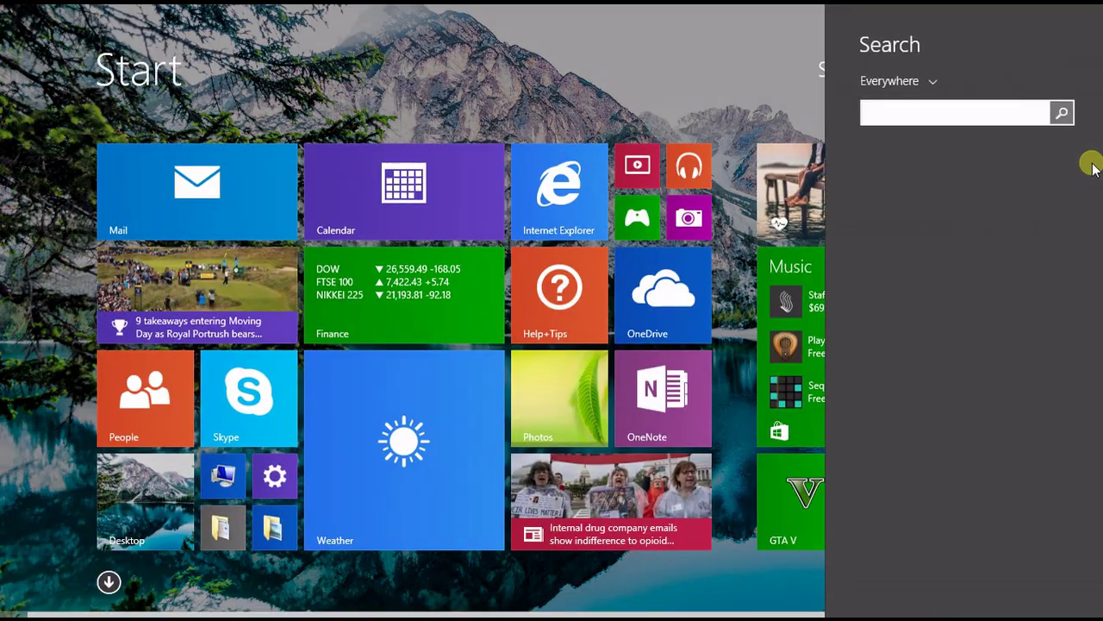
pyautogui.write('masc')
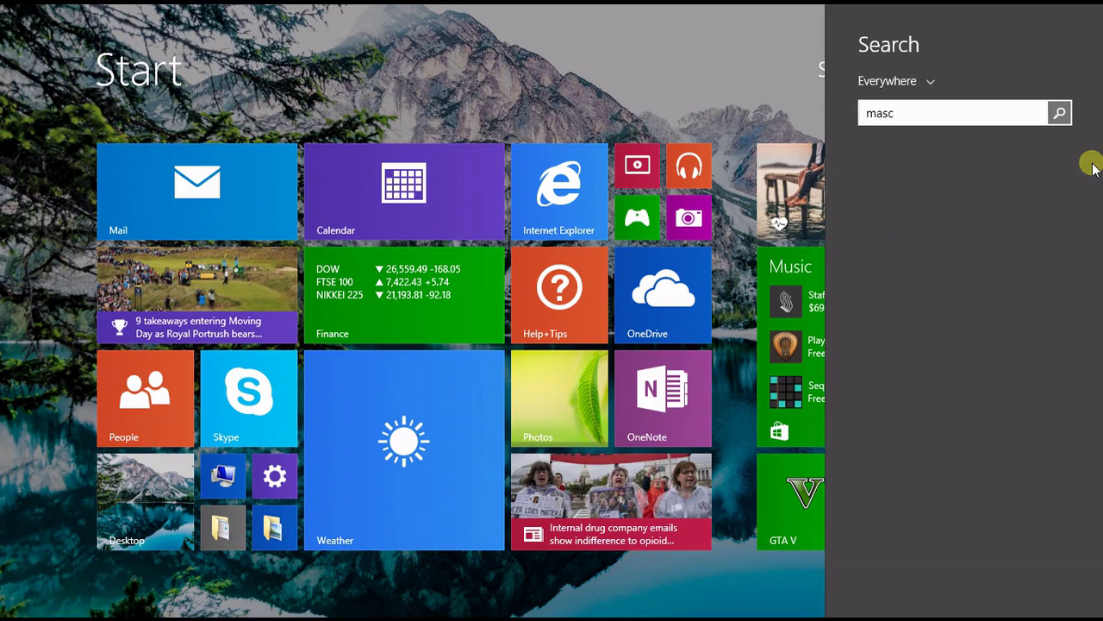
pyautogui.write('onfic')
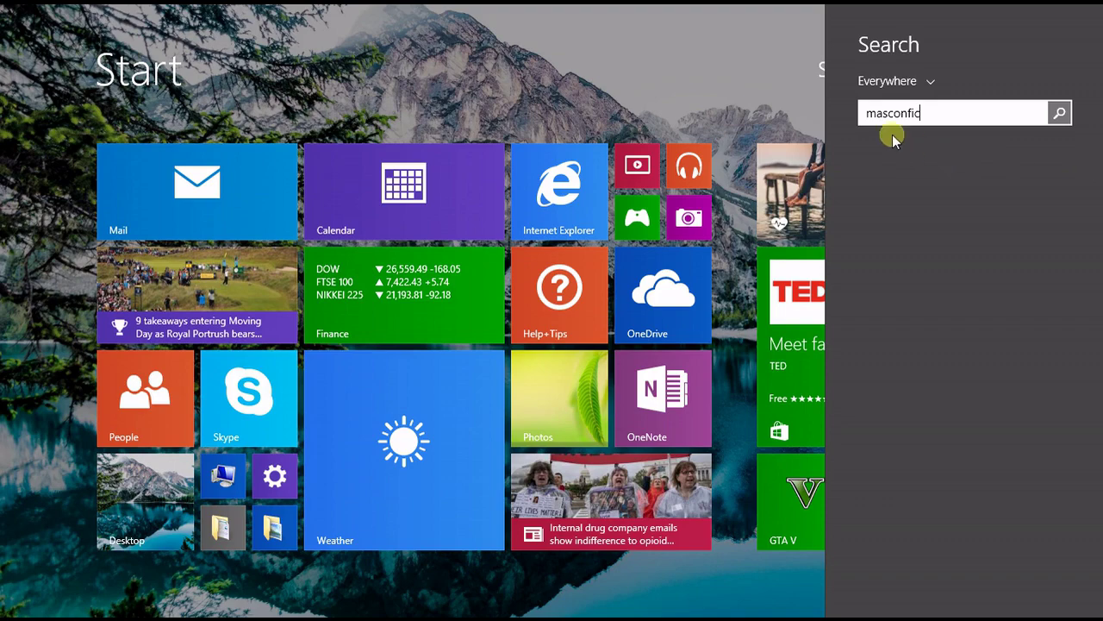
pyautogui.press('BackSpace')
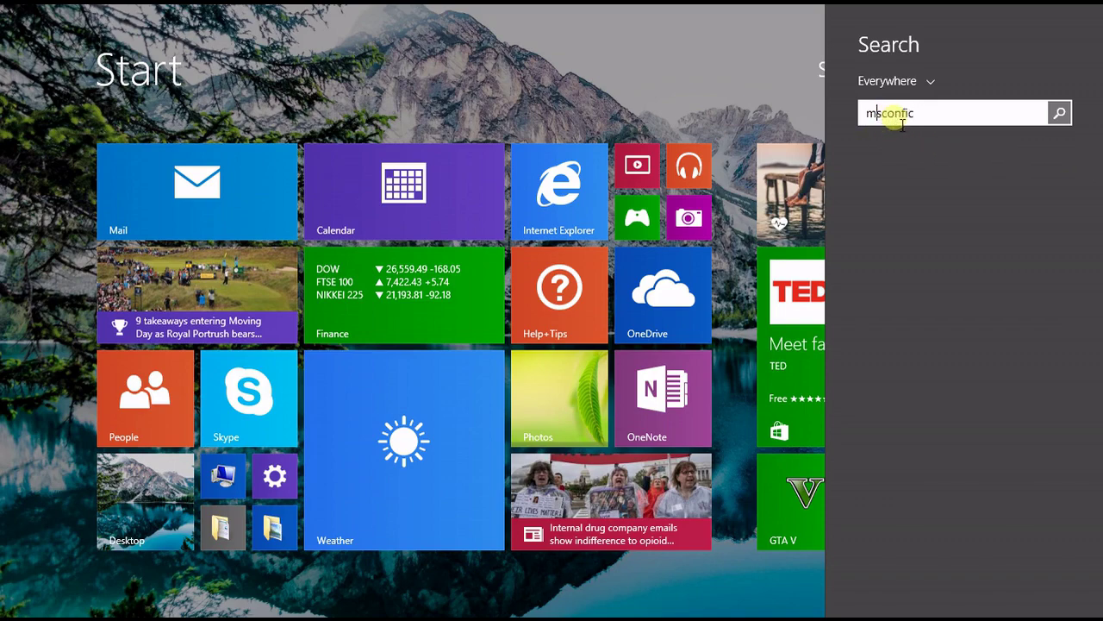
pyautogui.click(1060, 113)
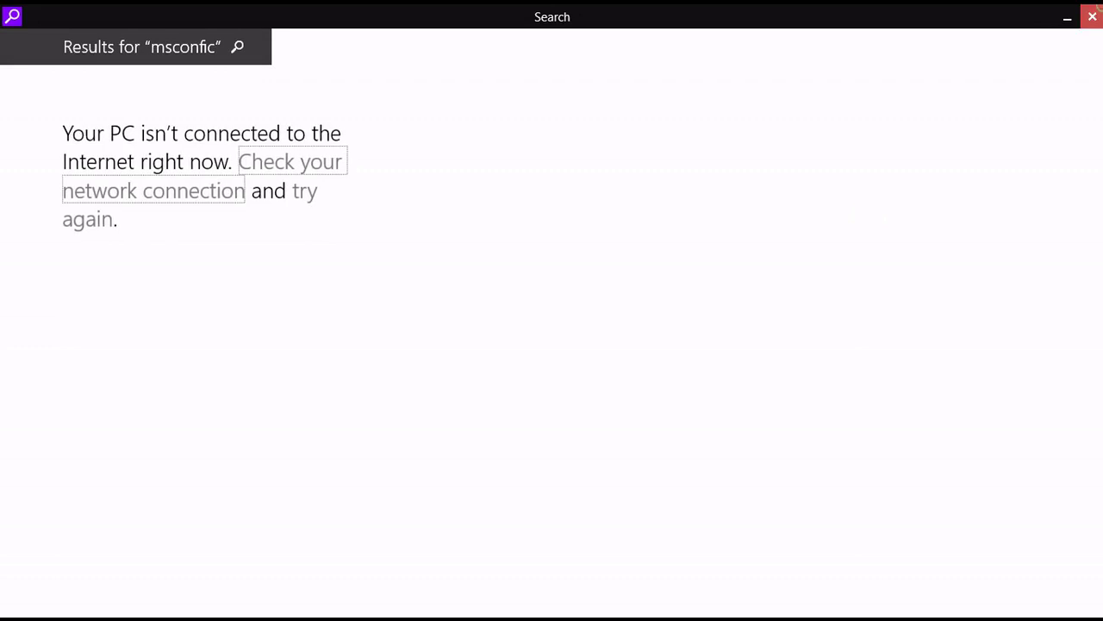
pyautogui.click(1092, 16)
# Step: Search for msconfig, open System Configuration and bring up the advanced boot options for Windows 8.1
pyautogui.click(16, 607)
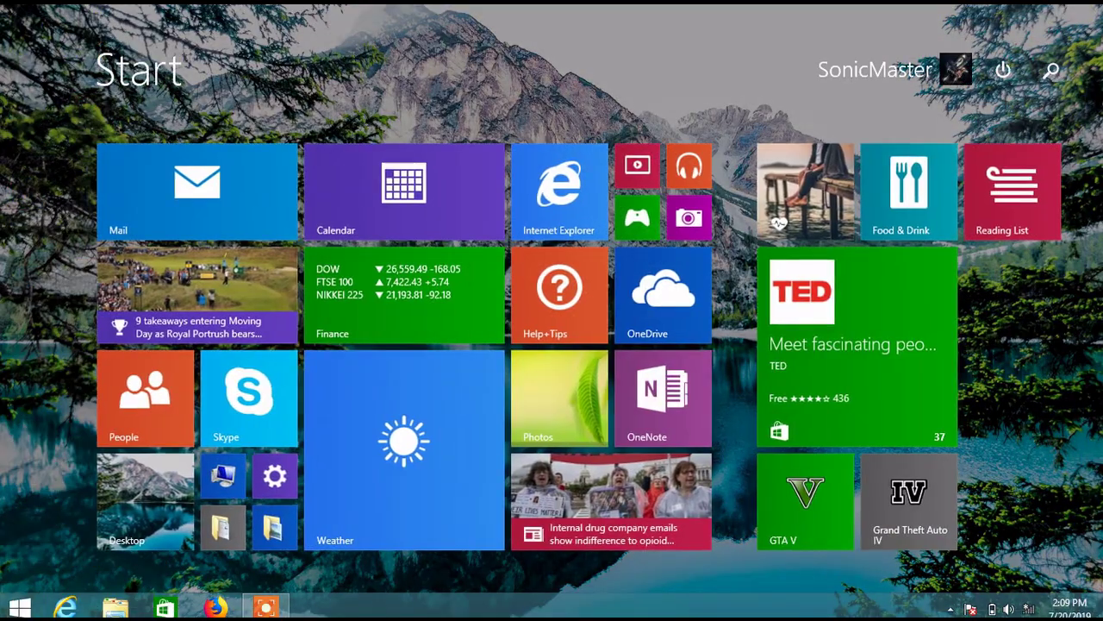
pyautogui.write('msconfig')
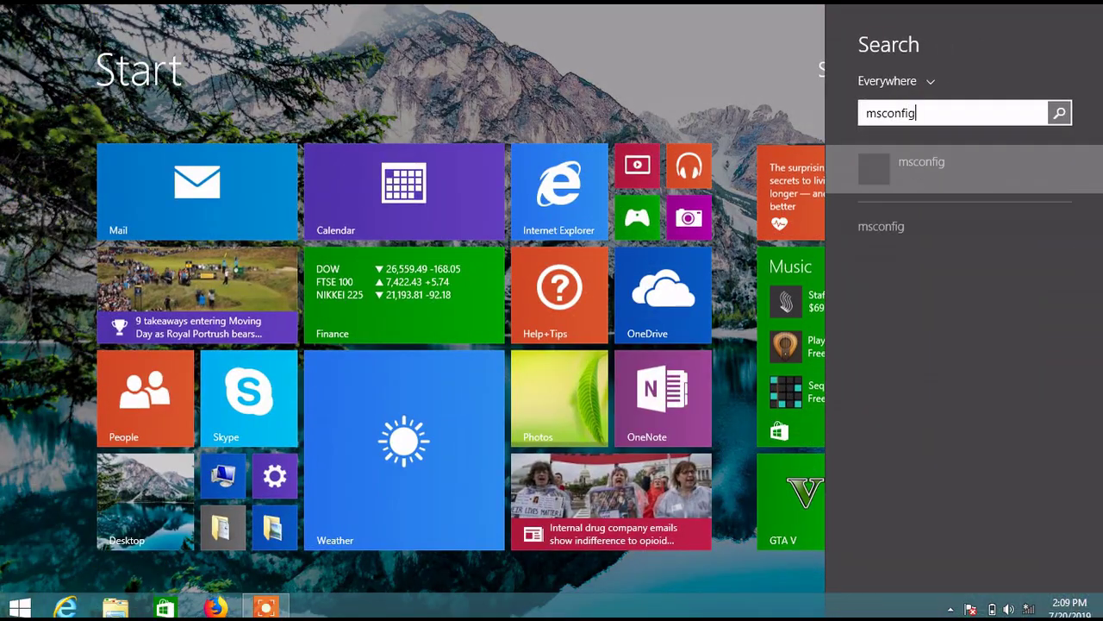
pyautogui.click(905, 172)
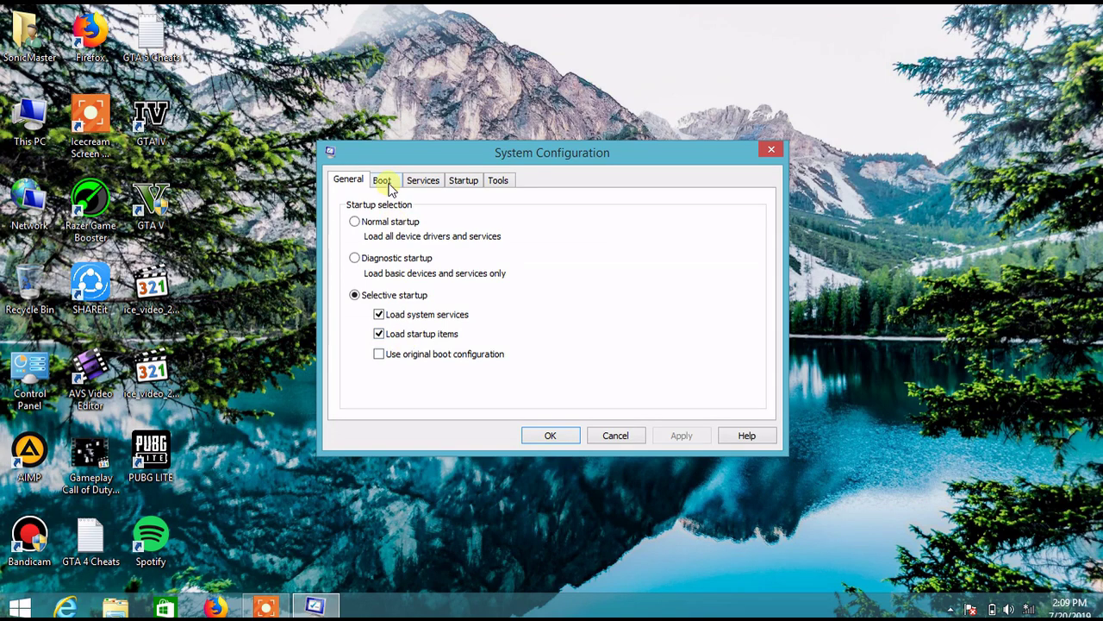
pyautogui.click(388, 186)
pyautogui.click(396, 296)
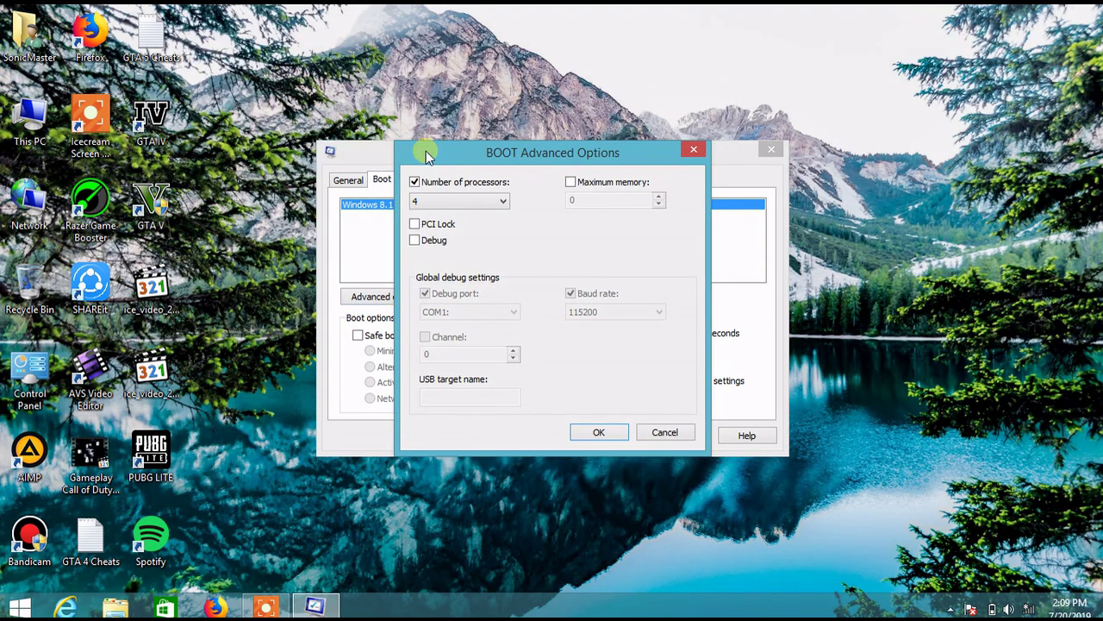
# Step: Examine the Number of processors option and its choices, cancel the advanced boot options and close System Configuration
pyautogui.click(415, 183)
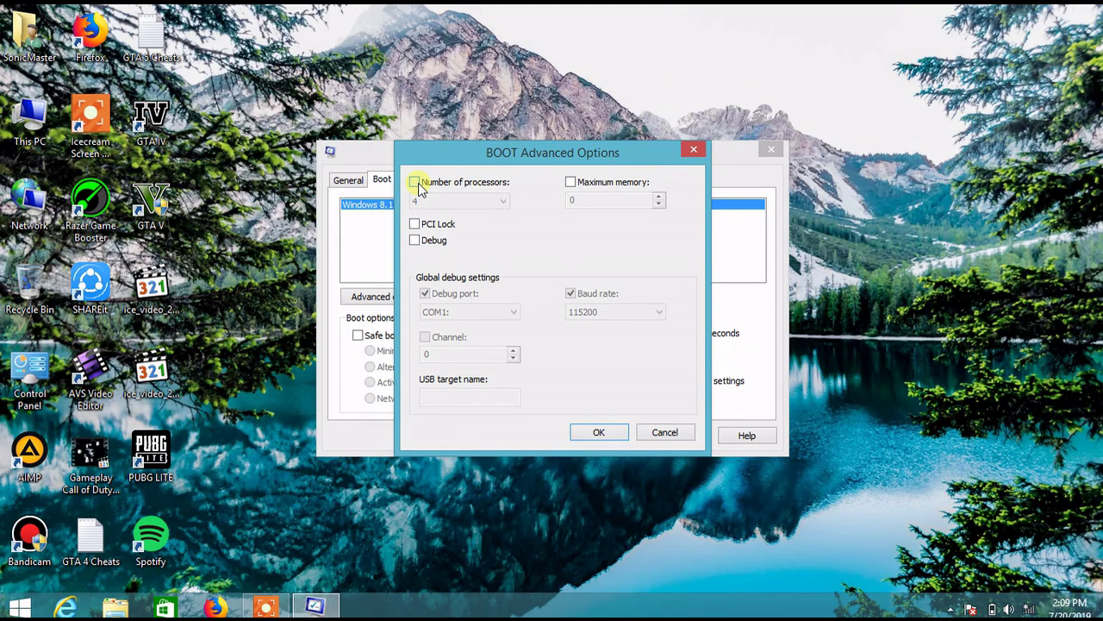
pyautogui.click(417, 182)
pyautogui.click(448, 201)
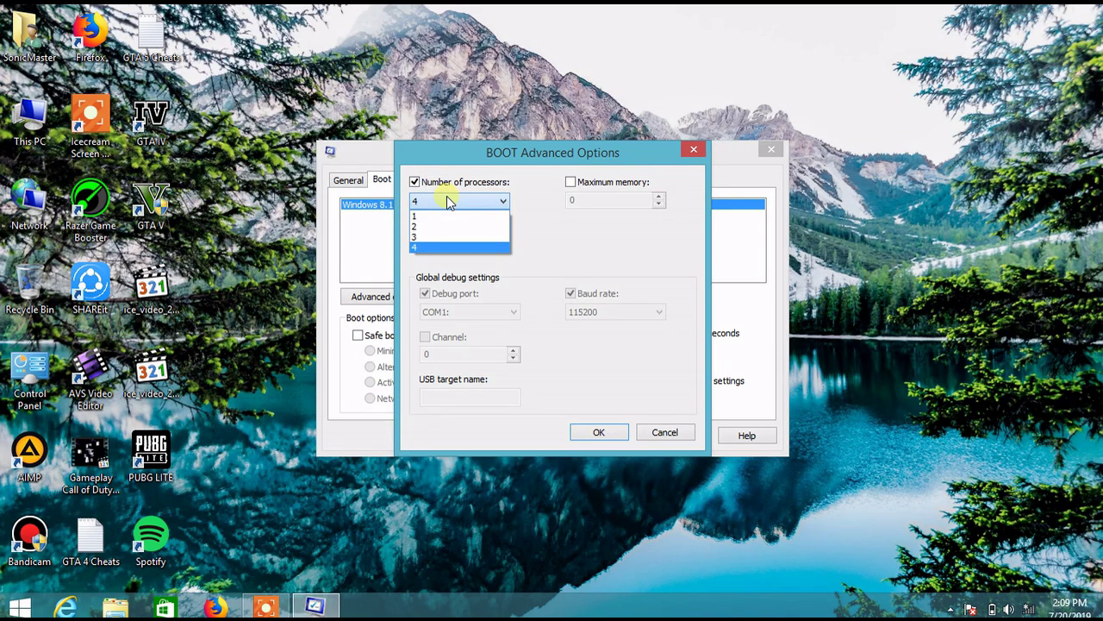
pyautogui.click(547, 192)
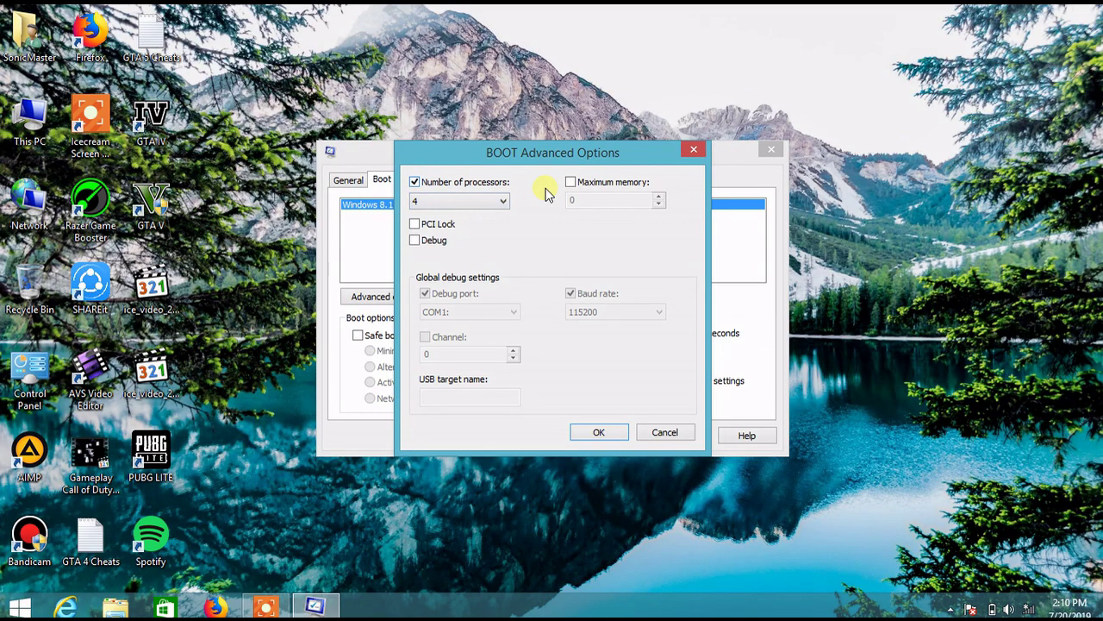
pyautogui.click(662, 432)
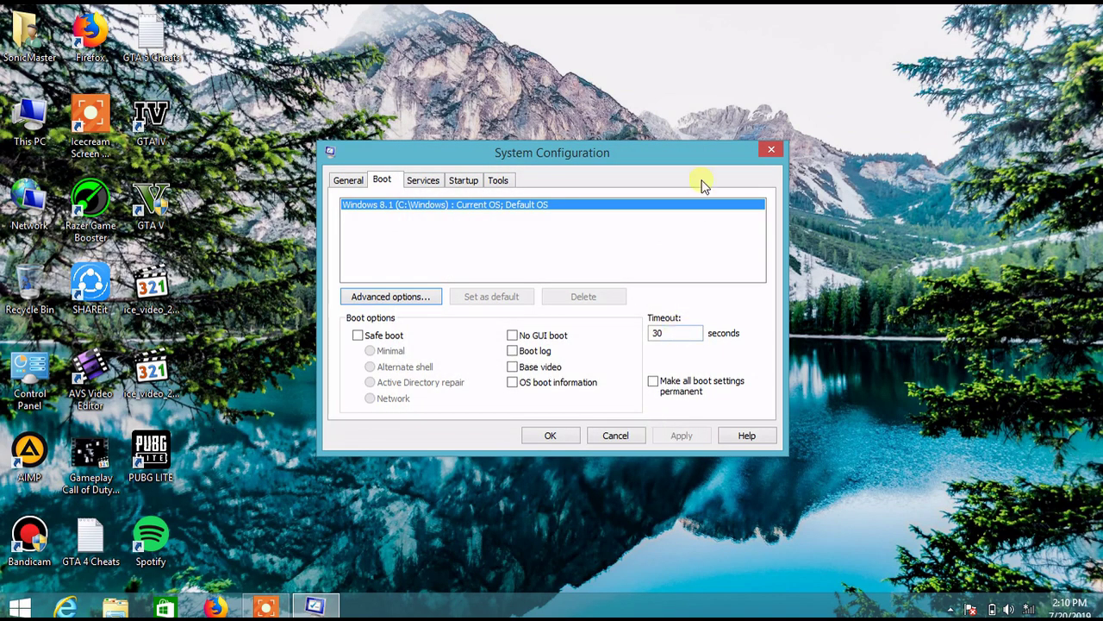
pyautogui.click(770, 153)
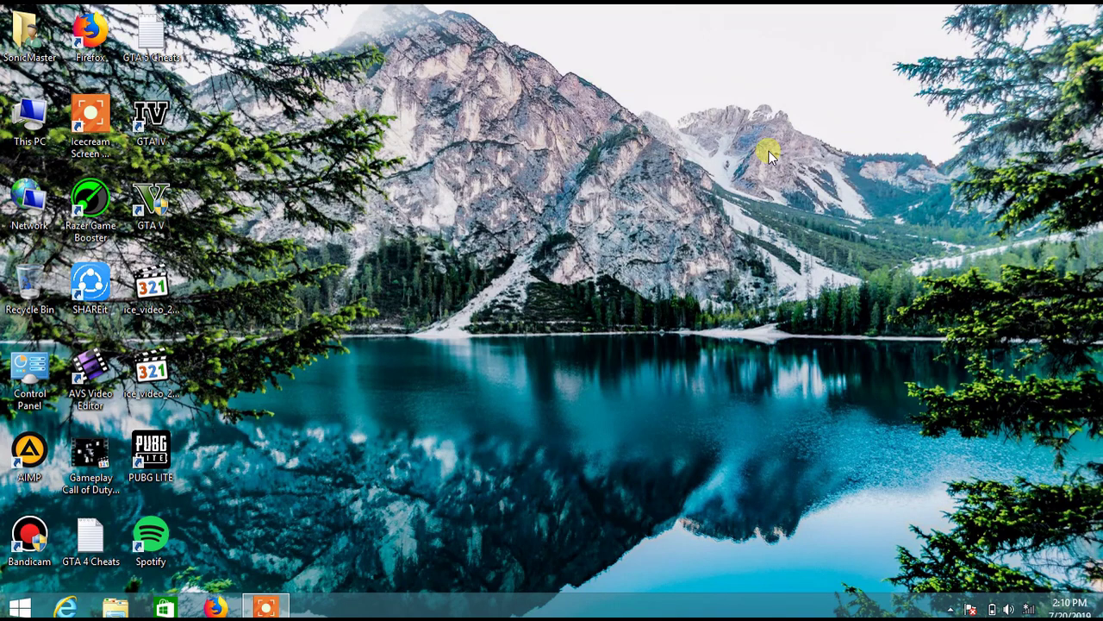